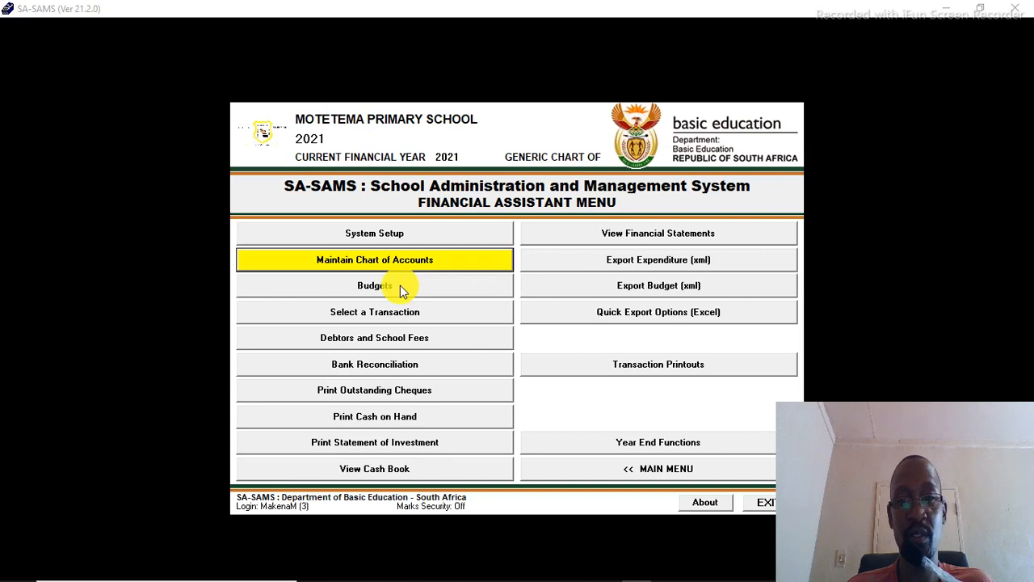
# Step: Open Budgets and clear the 2021 annual credit budget for Norms And Standards, saving the change
pyautogui.click(400, 285)
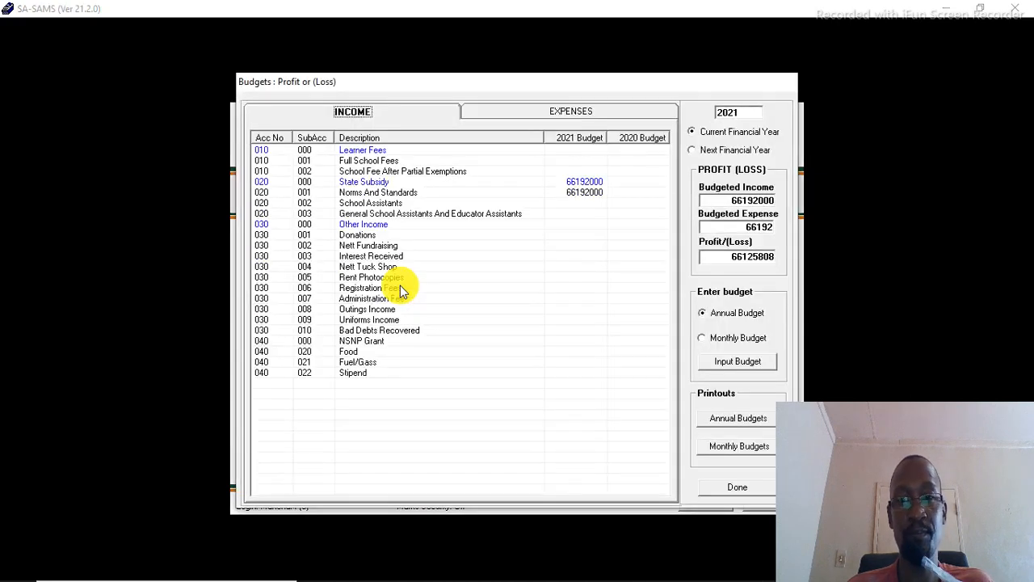
pyautogui.click(579, 194)
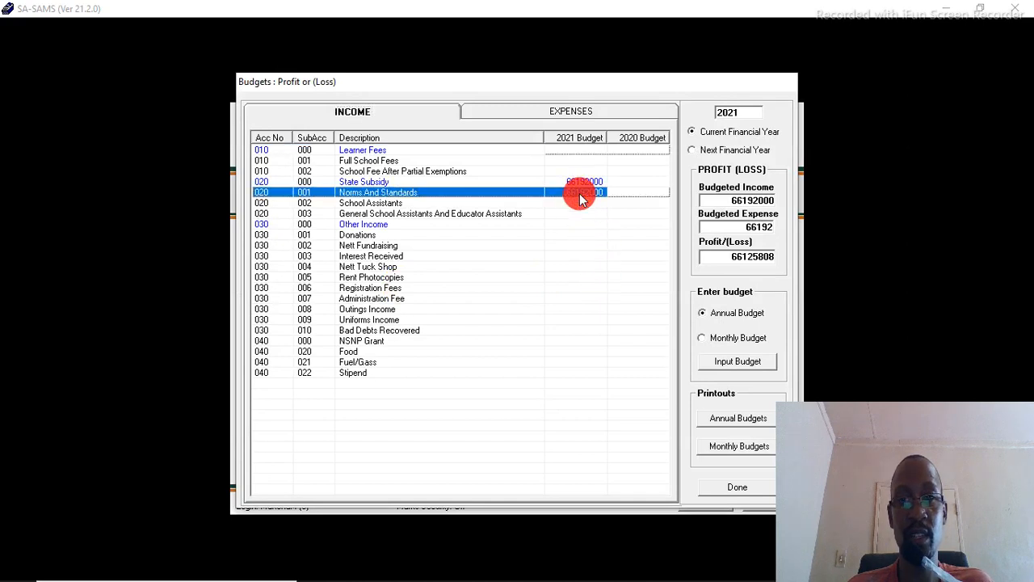
pyautogui.click(738, 363)
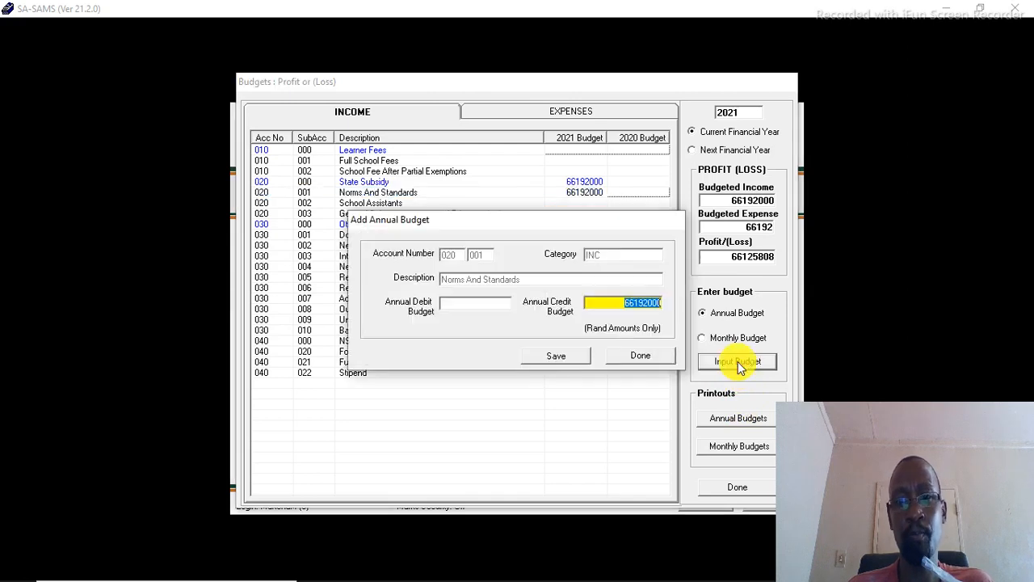
pyautogui.press('Delete')
pyautogui.press('Tab')
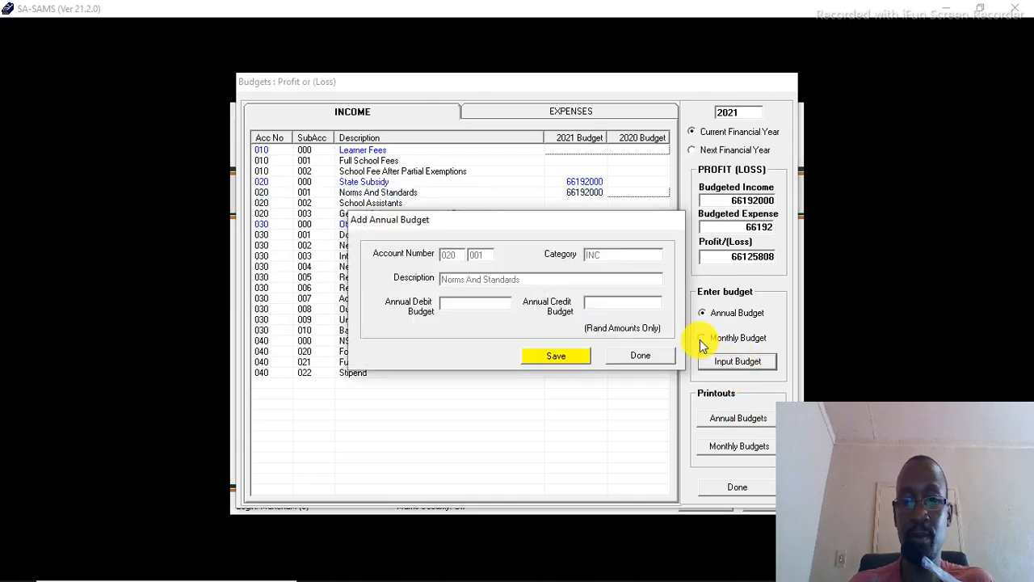
pyautogui.click(545, 357)
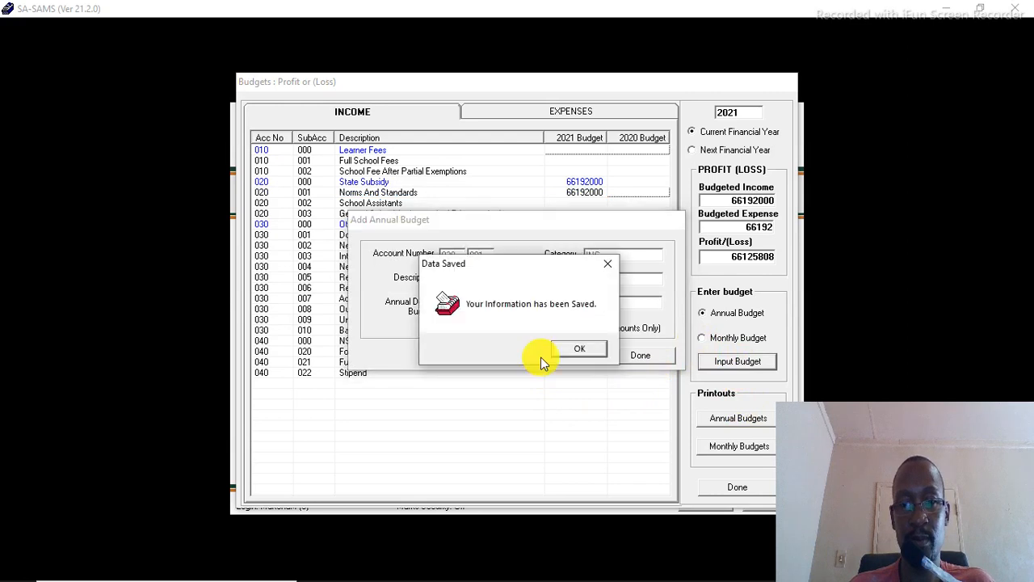
pyautogui.click(590, 349)
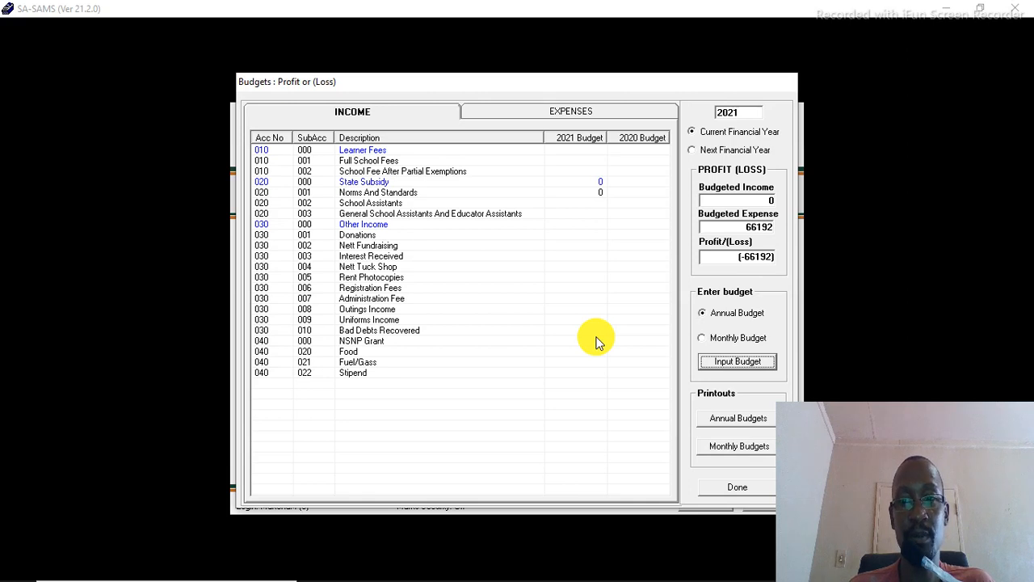
# Step: Set the Norms And Standards annual credit budget to 1000000 and save it
pyautogui.click(578, 192)
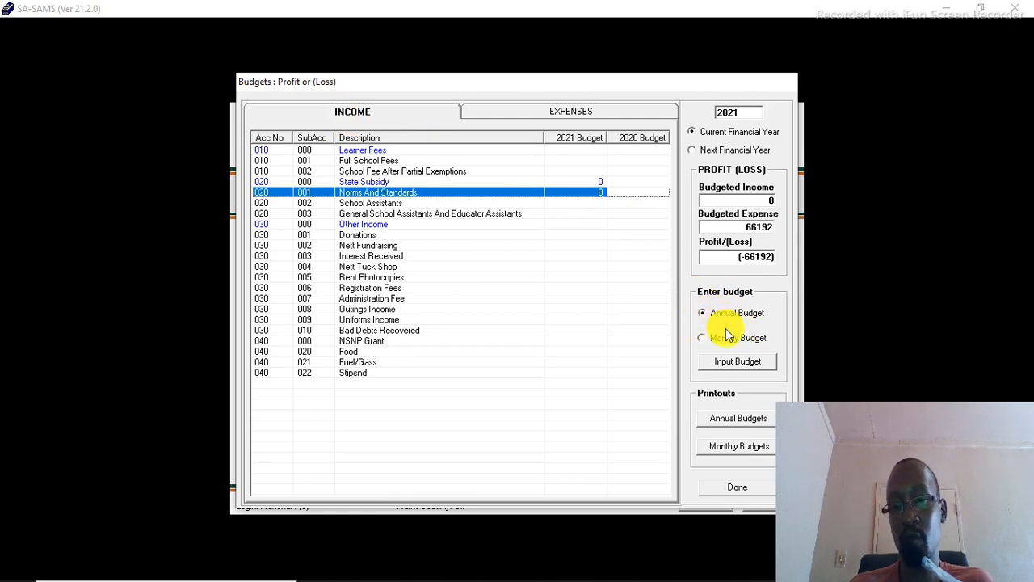
pyautogui.click(728, 319)
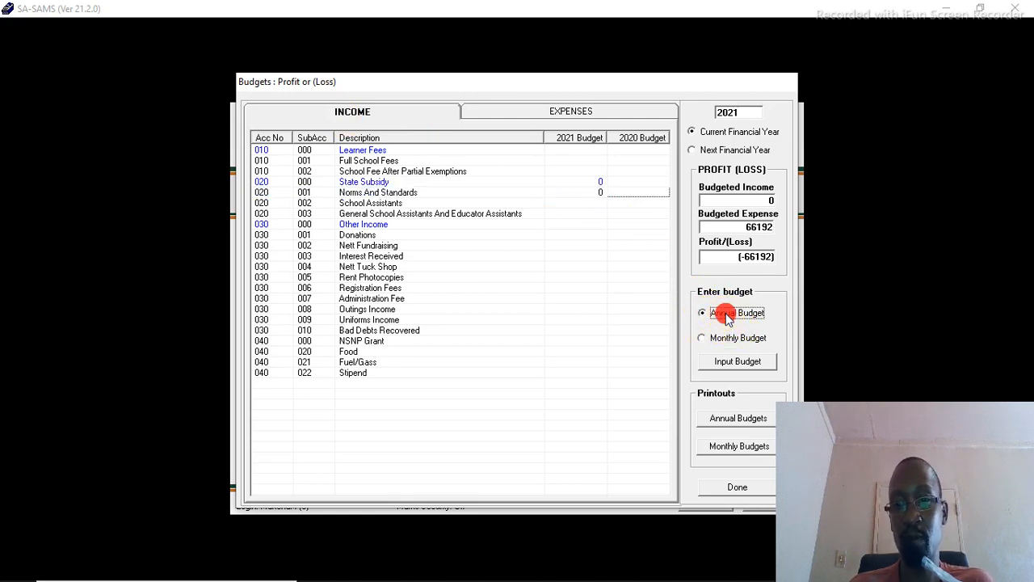
pyautogui.click(519, 193)
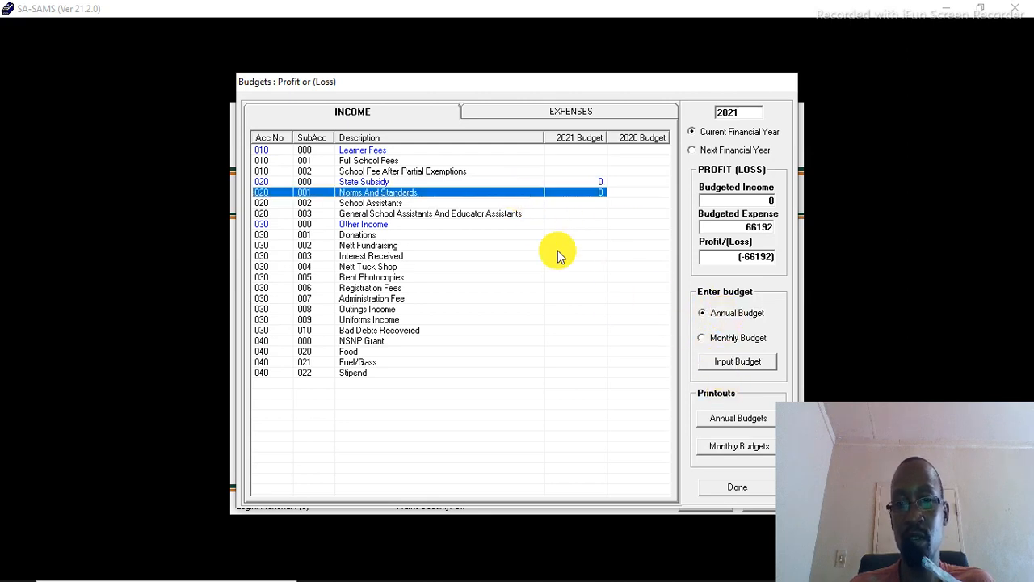
pyautogui.click(705, 317)
pyautogui.click(468, 194)
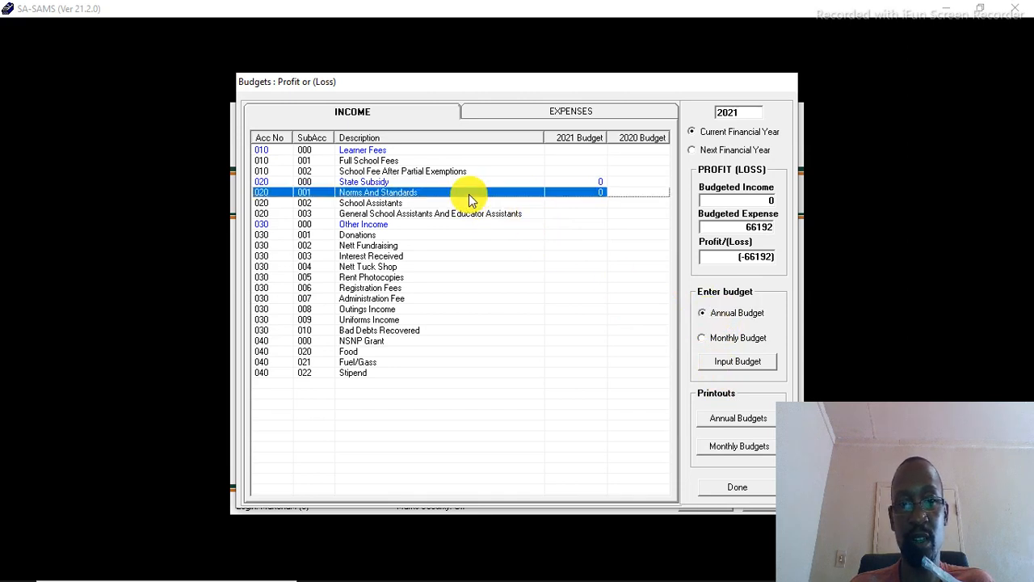
pyautogui.click(723, 361)
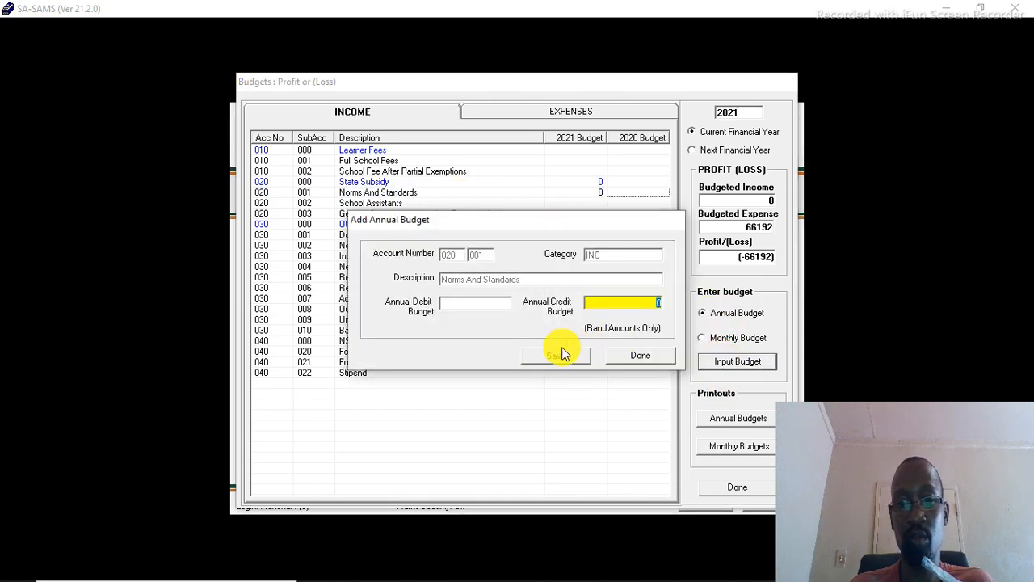
pyautogui.write('1')
pyautogui.press('Tab')
pyautogui.write('000000')
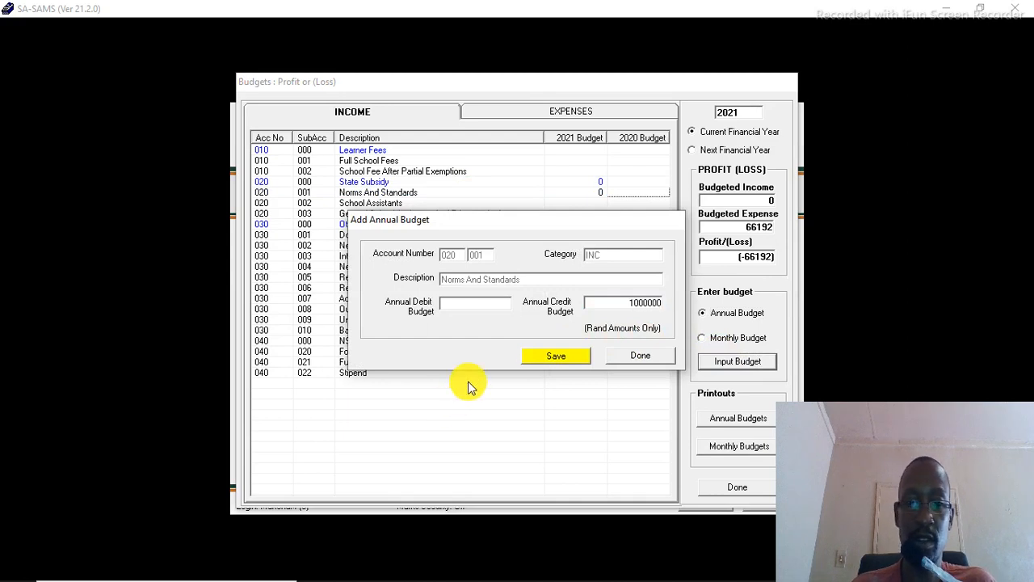
pyautogui.click(531, 358)
pyautogui.click(559, 353)
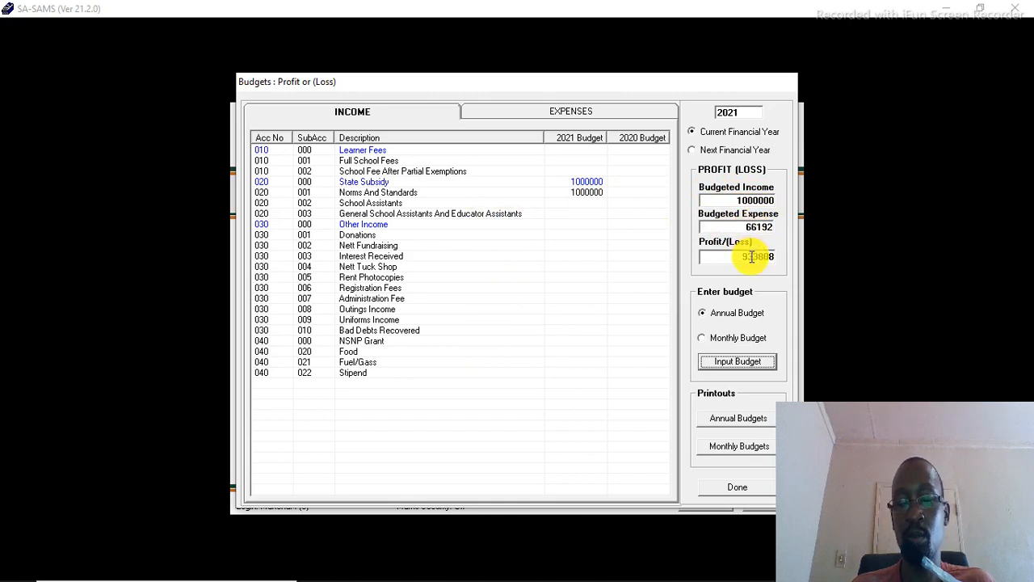
# Step: Switch to the expenses list and set the Bank charges annual debit budget to 20000, saving it
pyautogui.click(570, 114)
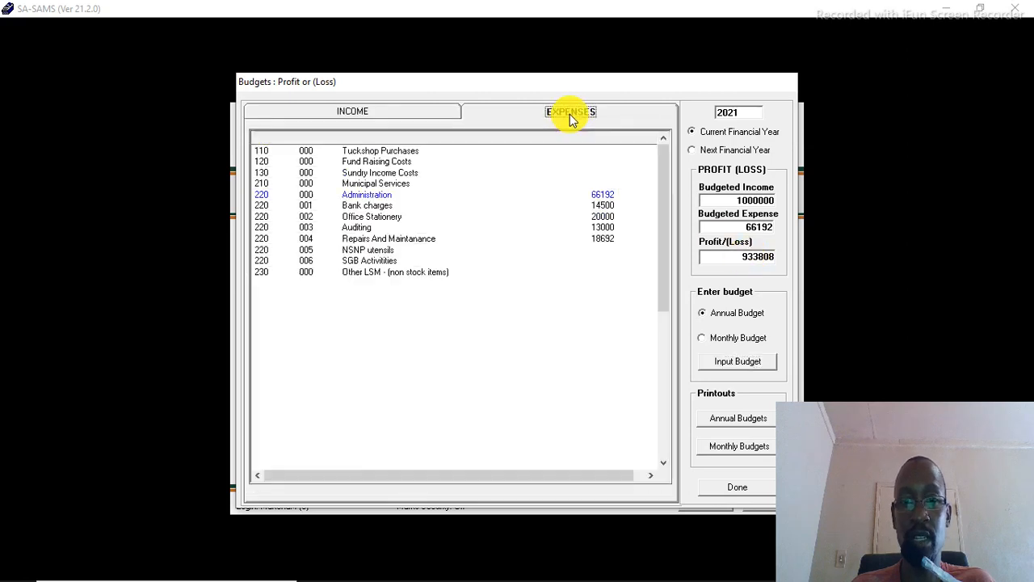
pyautogui.click(579, 206)
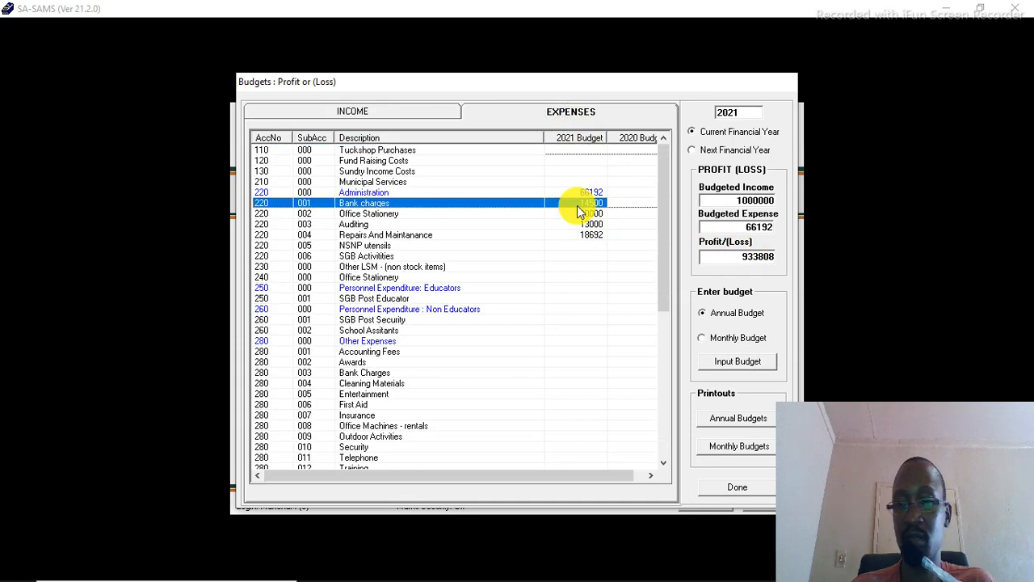
pyautogui.click(730, 362)
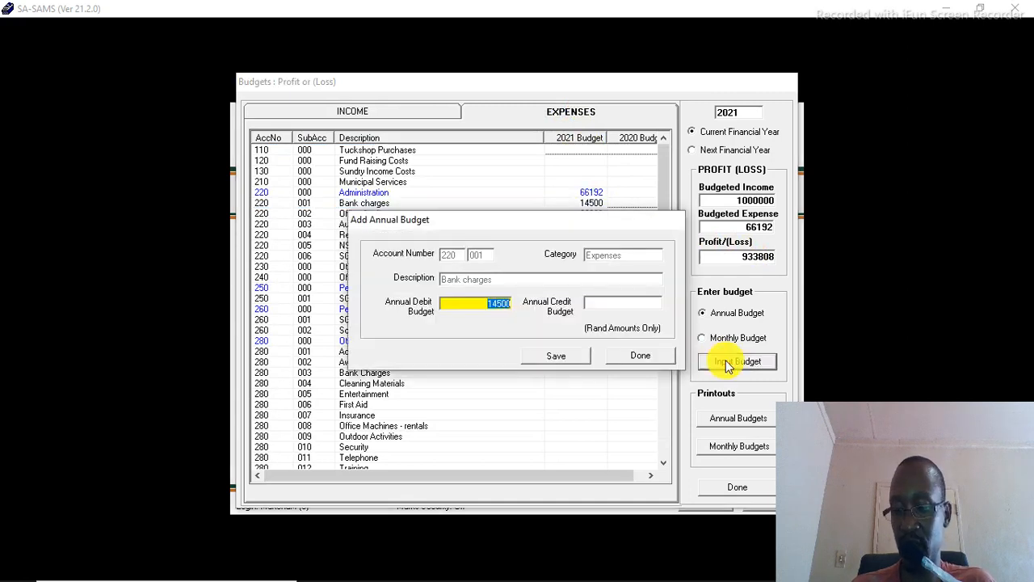
pyautogui.write('20000')
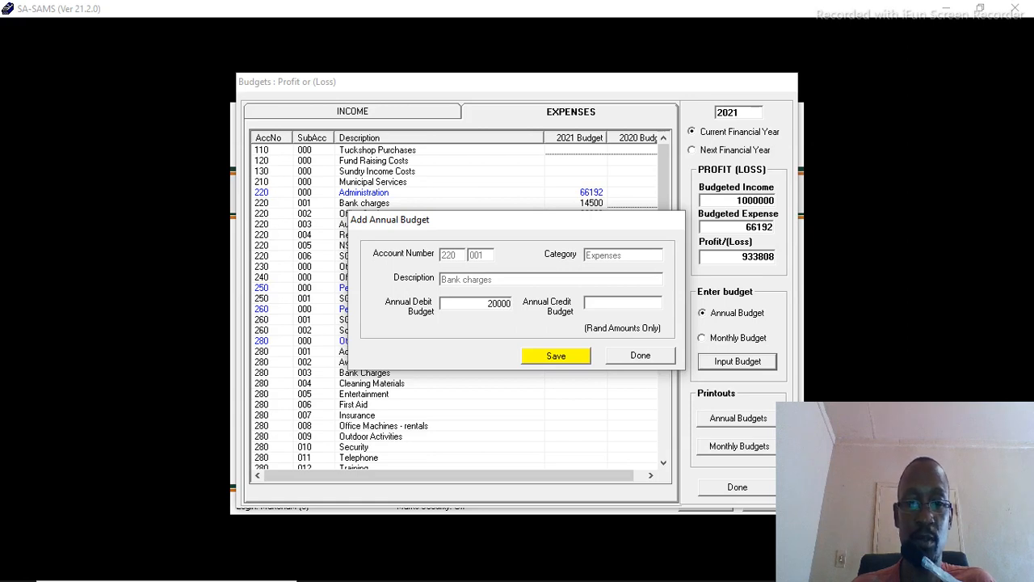
pyautogui.click(574, 359)
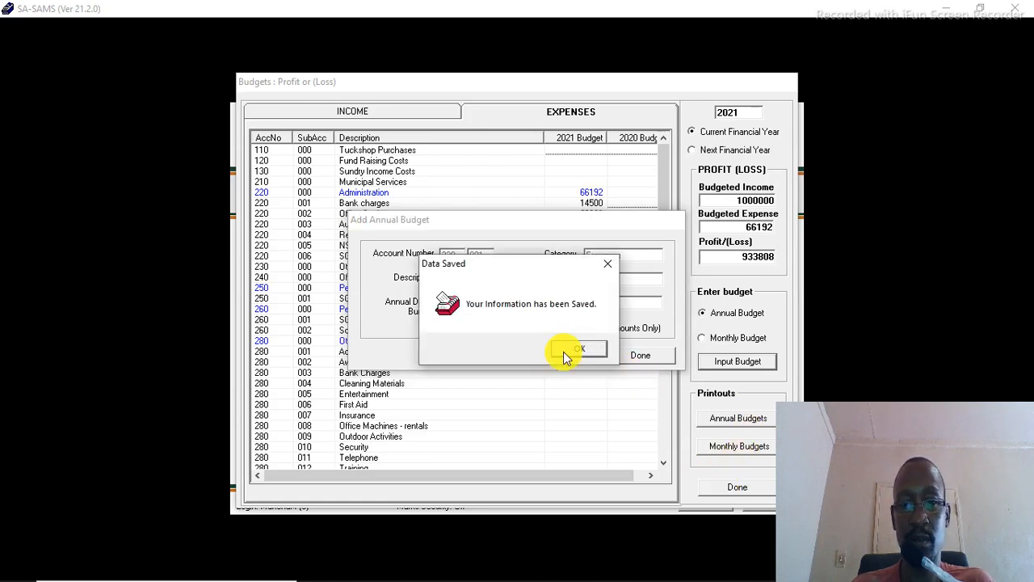
pyautogui.click(573, 350)
pyautogui.moveTo(627, 575)
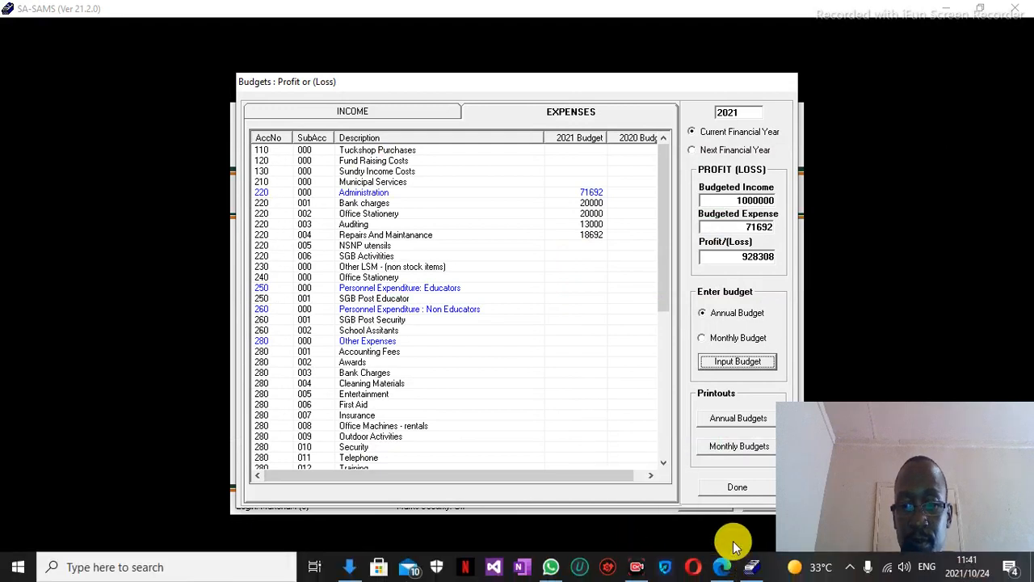
# Step: Set the Office Stationery annual debit budget to 40000 and save it
pyautogui.click(566, 215)
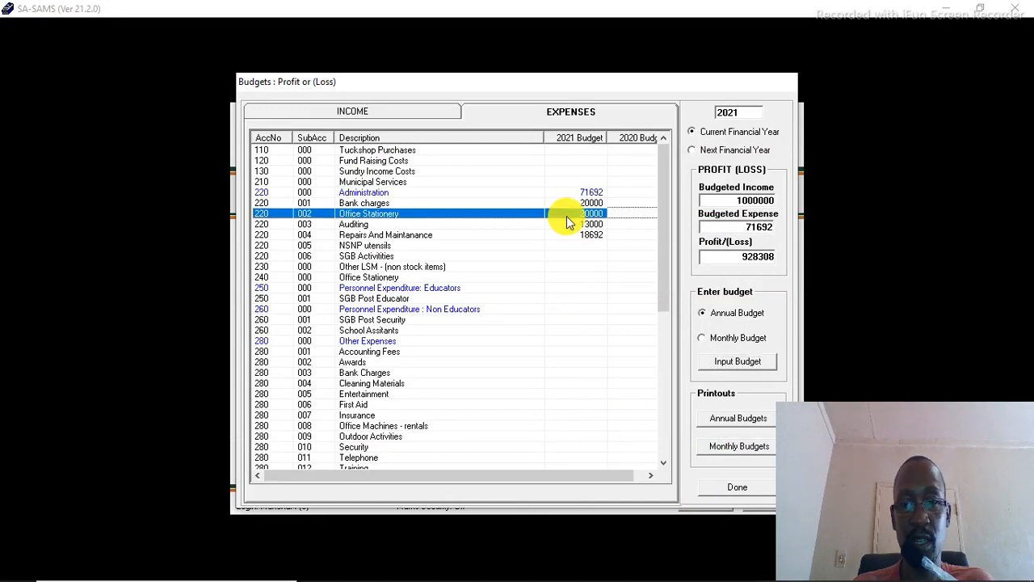
pyautogui.click(721, 363)
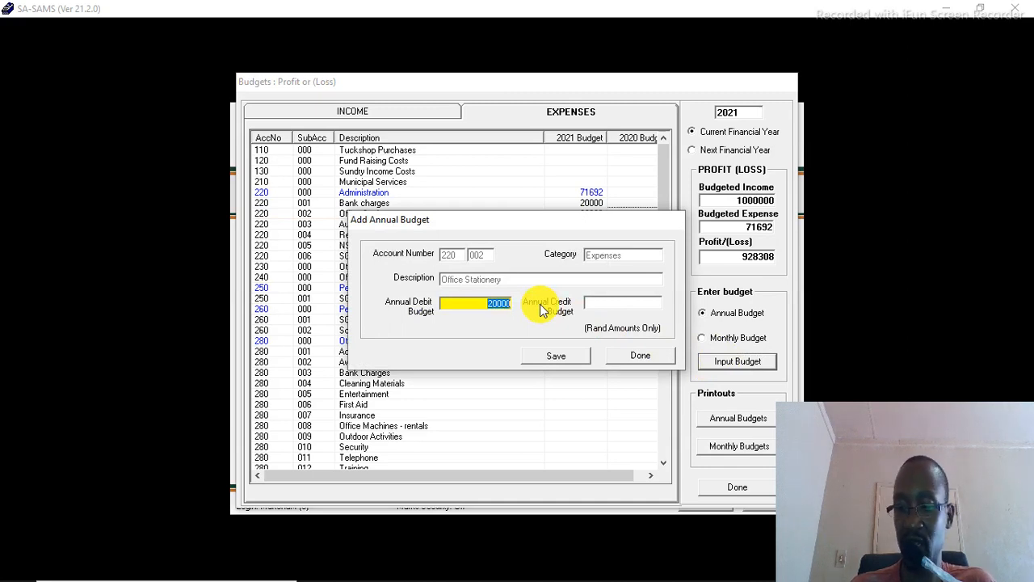
pyautogui.write('40')
pyautogui.press('Tab')
pyautogui.write('000')
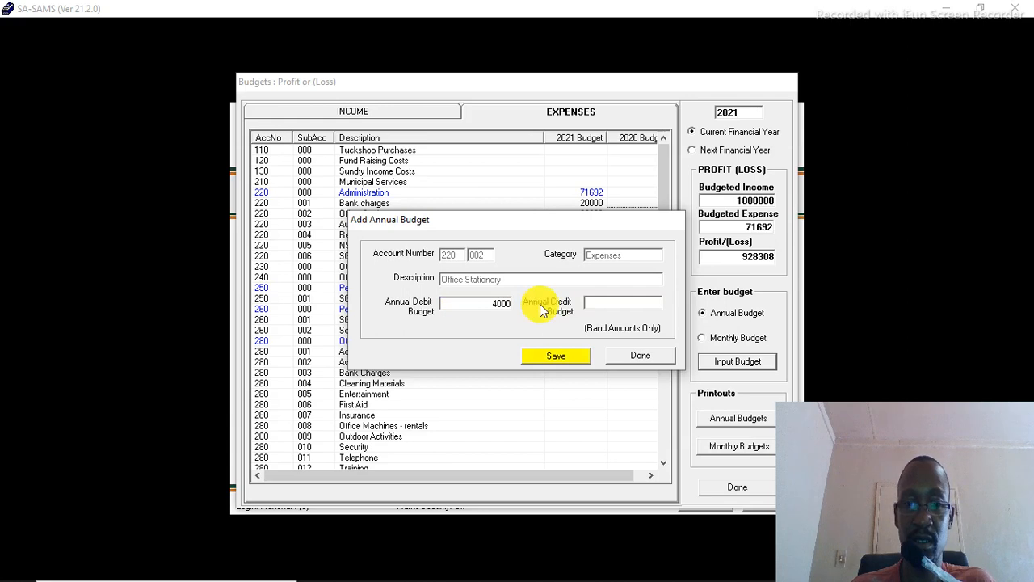
pyautogui.click(555, 356)
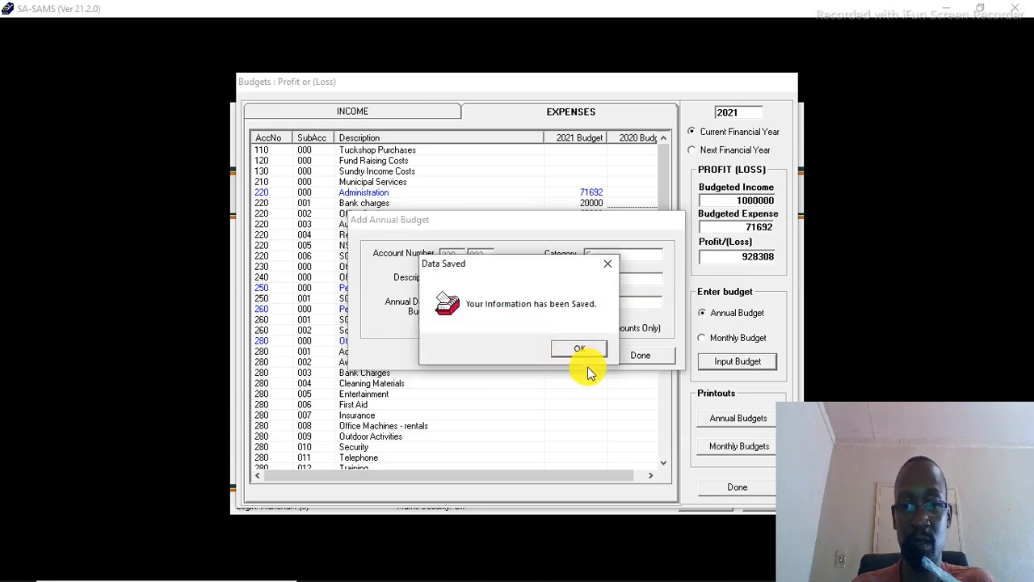
pyautogui.click(574, 350)
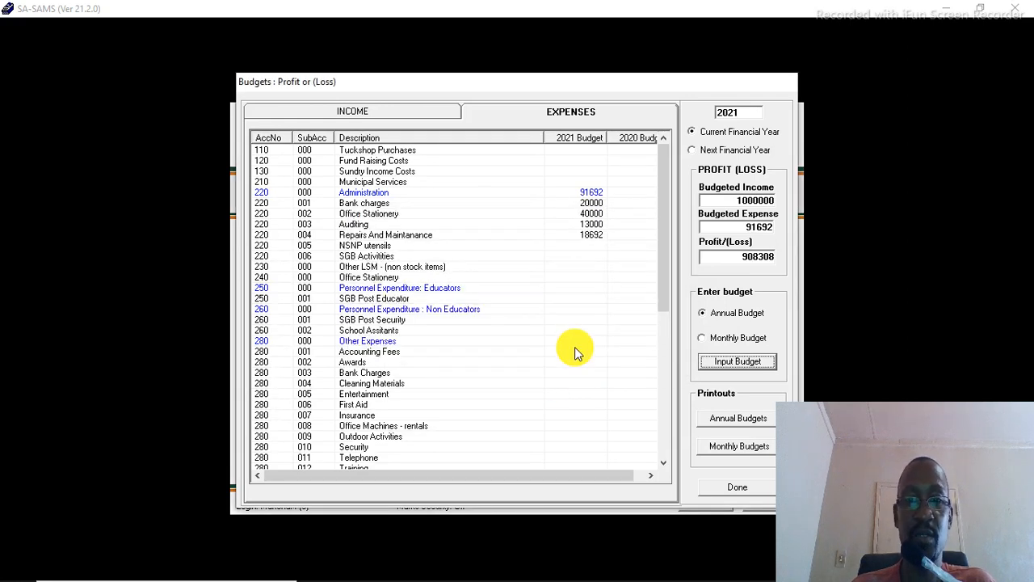
# Step: Set the Auditing annual debit budget to 10000 and save it
pyautogui.click(561, 226)
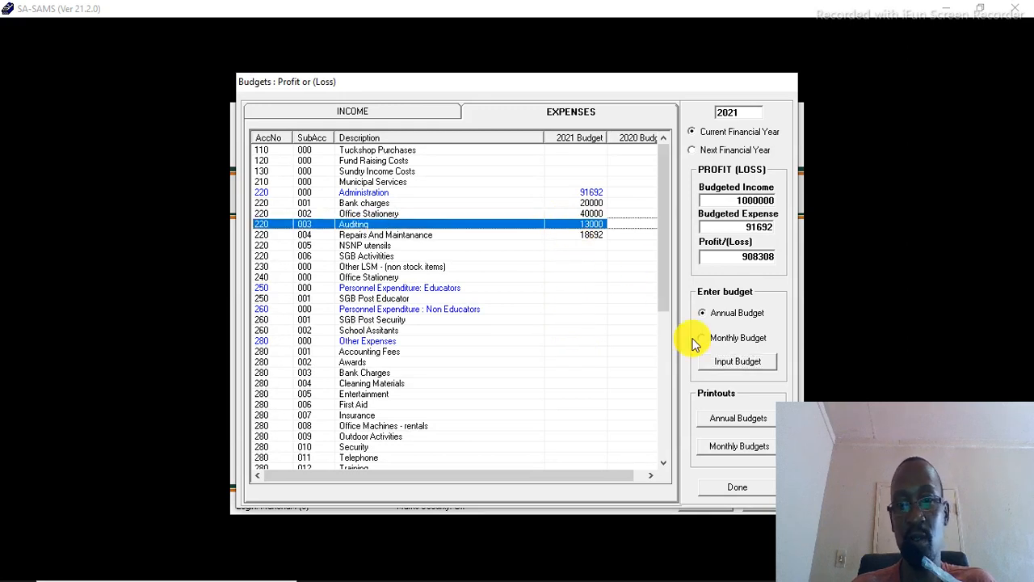
pyautogui.click(726, 364)
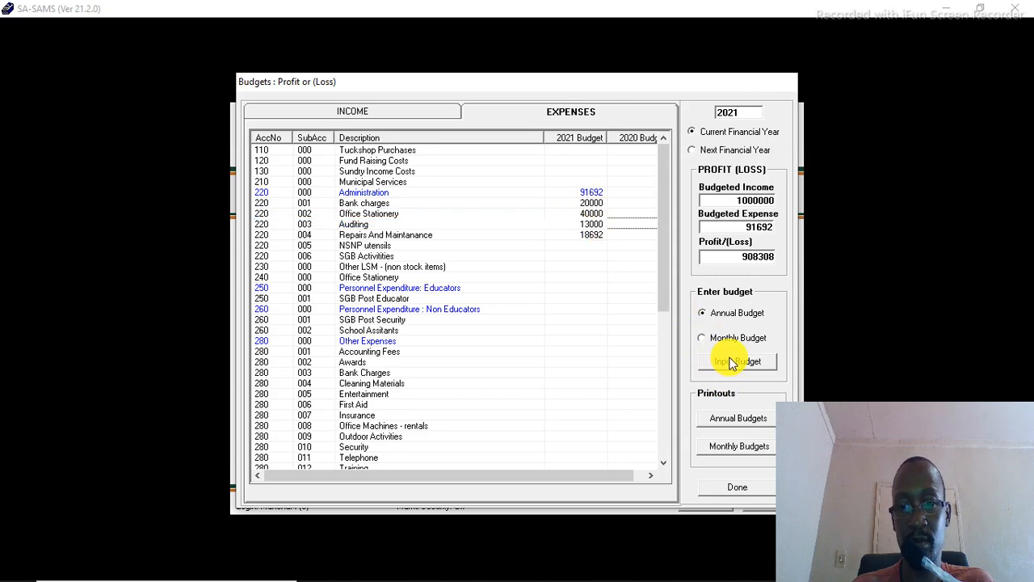
pyautogui.press('BackSpace')
pyautogui.write('100')
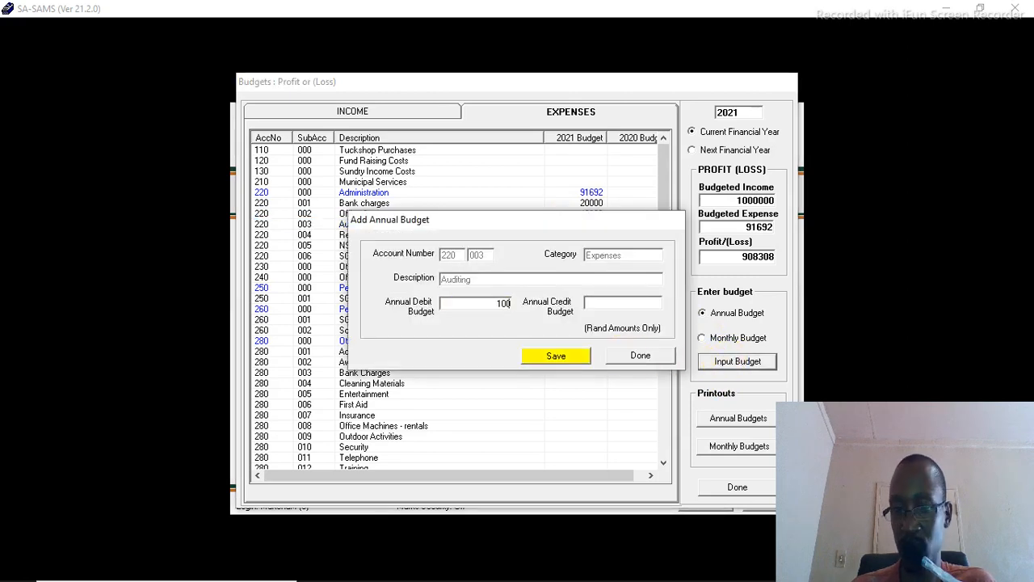
pyautogui.write('00')
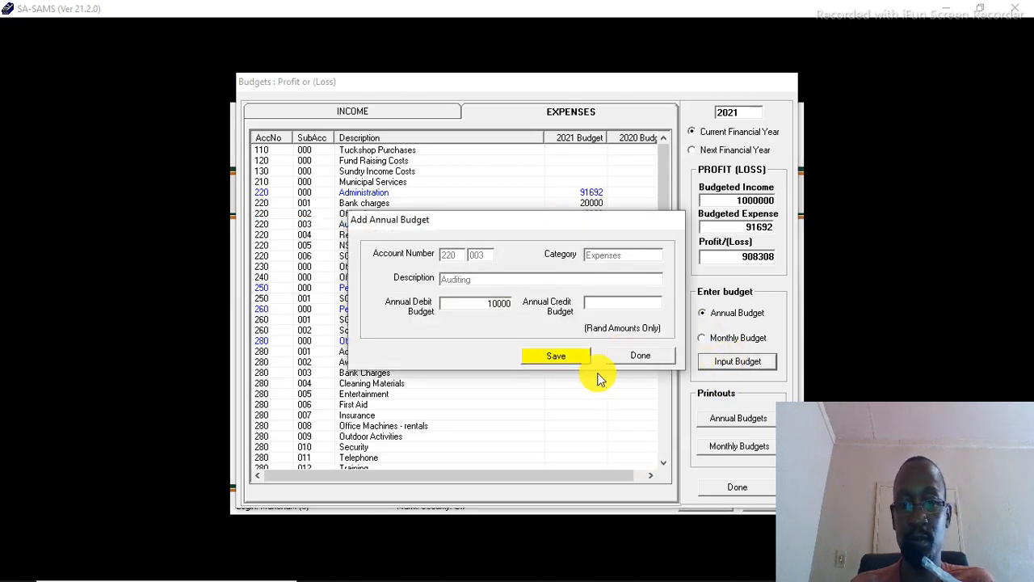
pyautogui.click(574, 357)
pyautogui.click(575, 351)
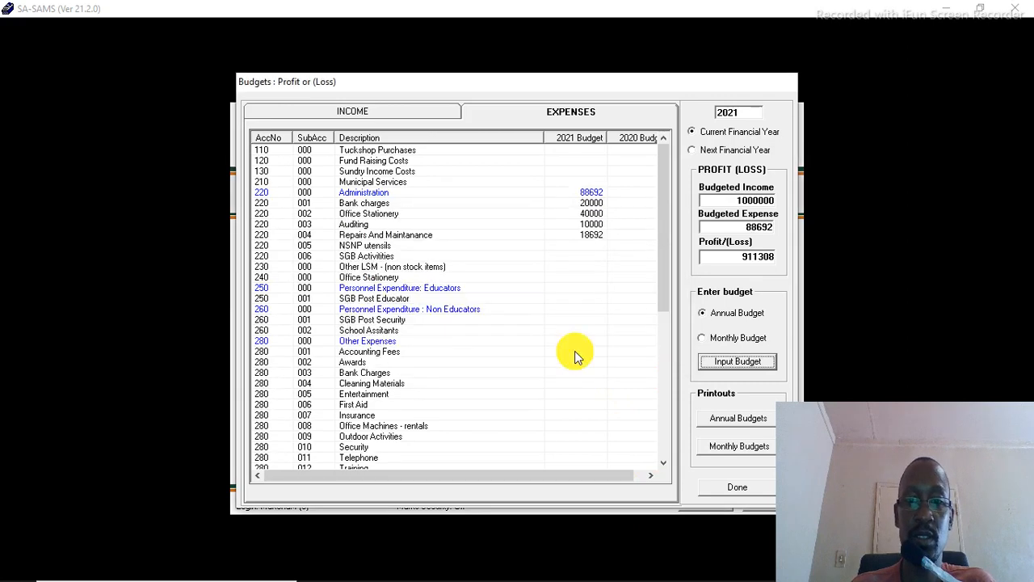
# Step: Set the Repairs And Maintanance annual debit budget to 30000 and save it
pyautogui.click(567, 234)
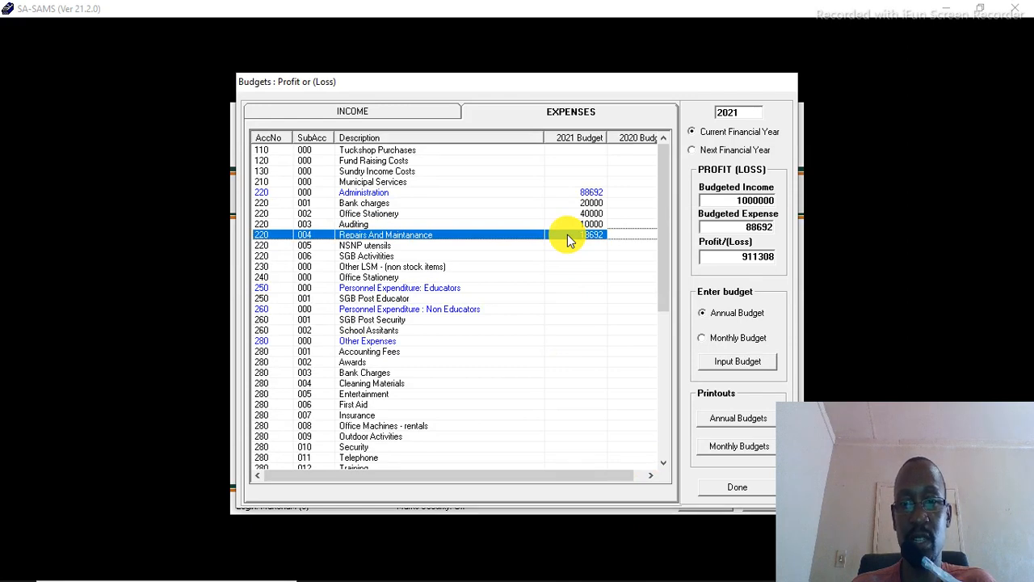
pyautogui.click(737, 361)
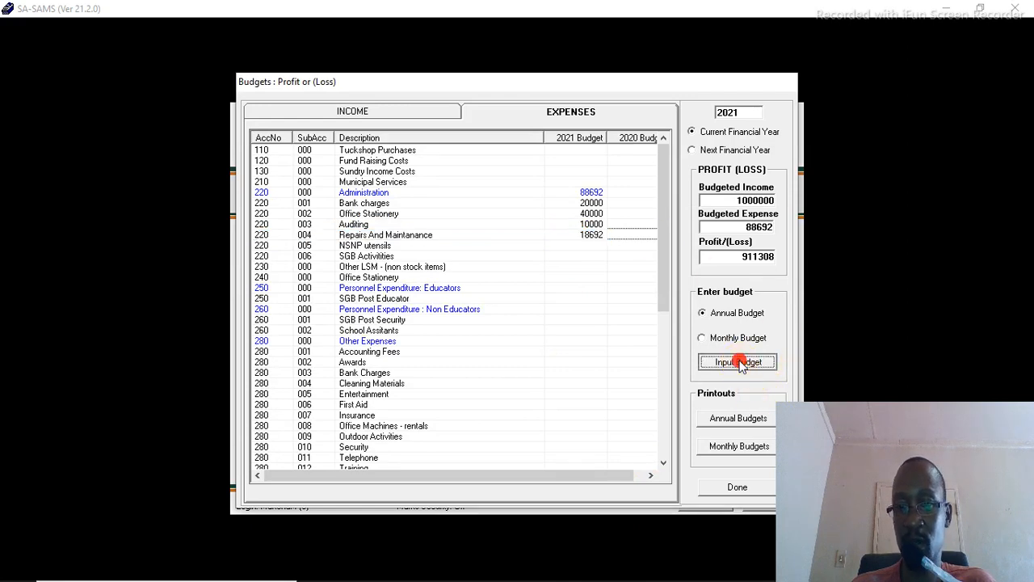
pyautogui.press('BackSpace')
pyautogui.write('300')
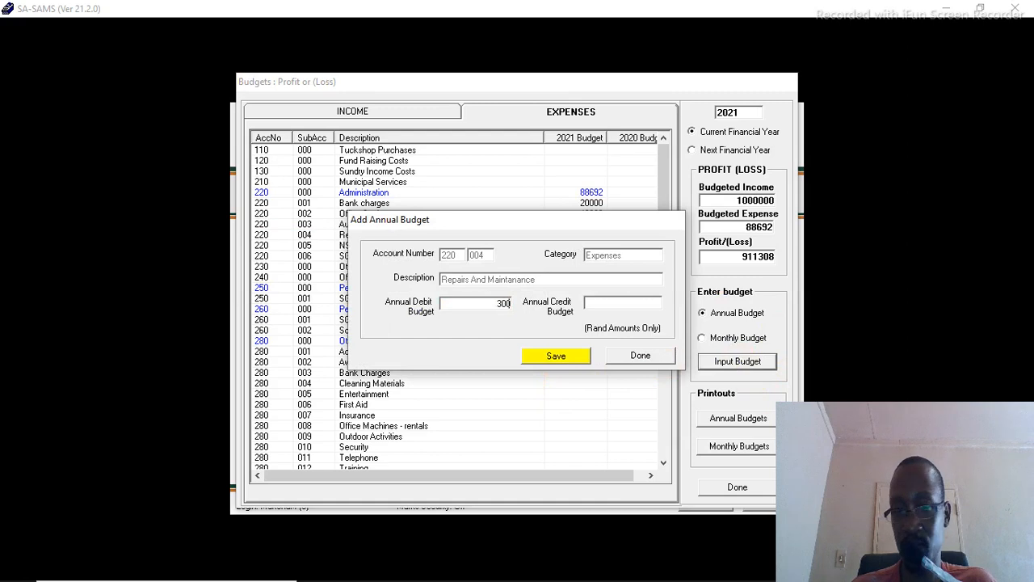
pyautogui.write('00')
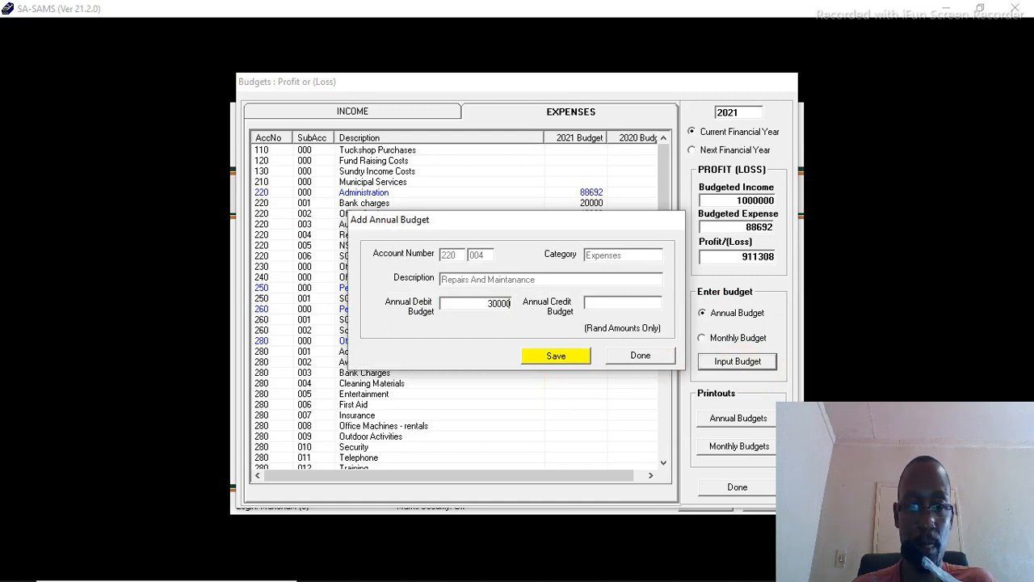
pyautogui.click(557, 357)
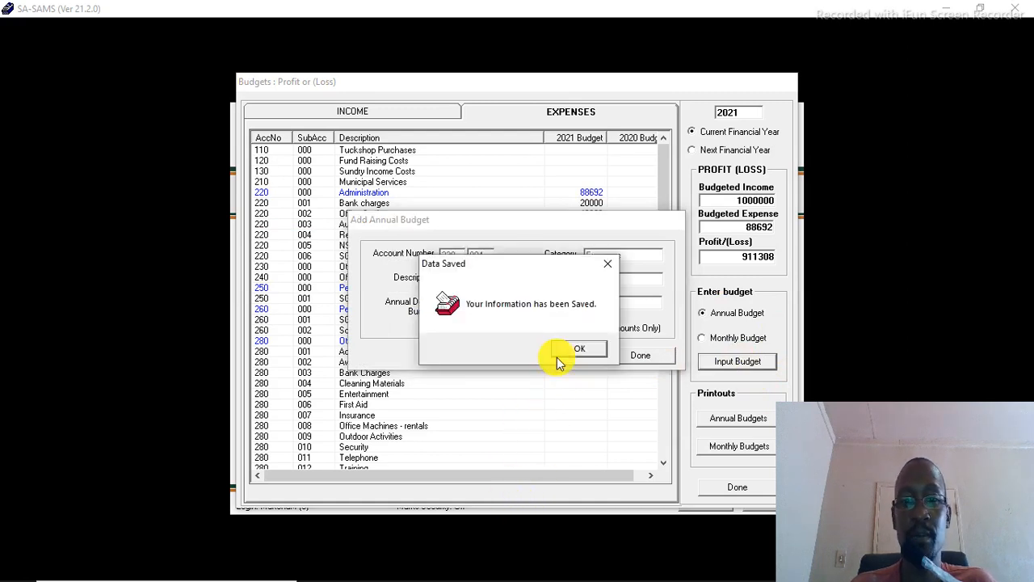
pyautogui.click(580, 346)
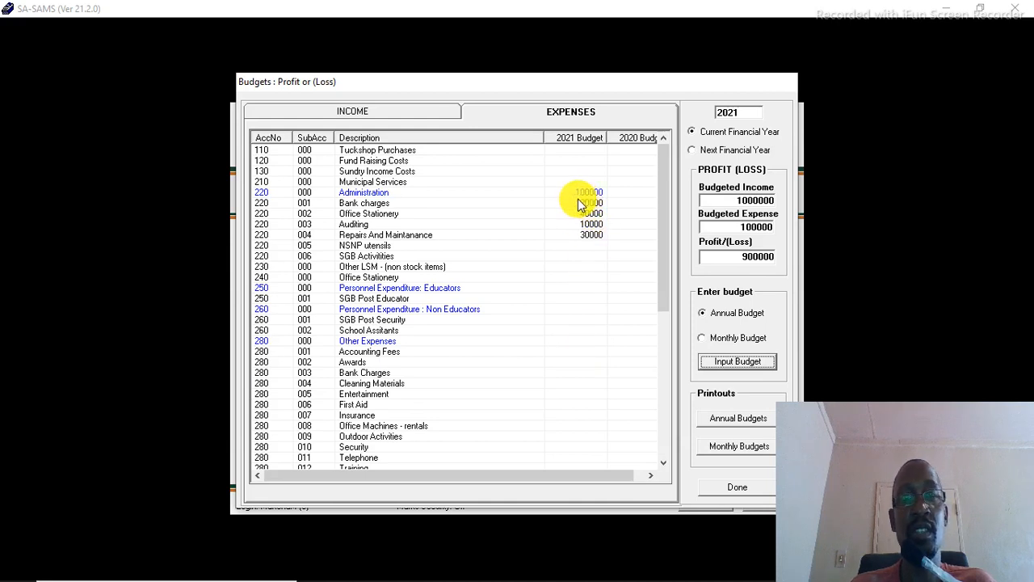
# Step: Set the Stationery (290/001) annual debit budget to 100000 and save it
pyautogui.moveTo(666, 274); pyautogui.dragTo(669, 400)
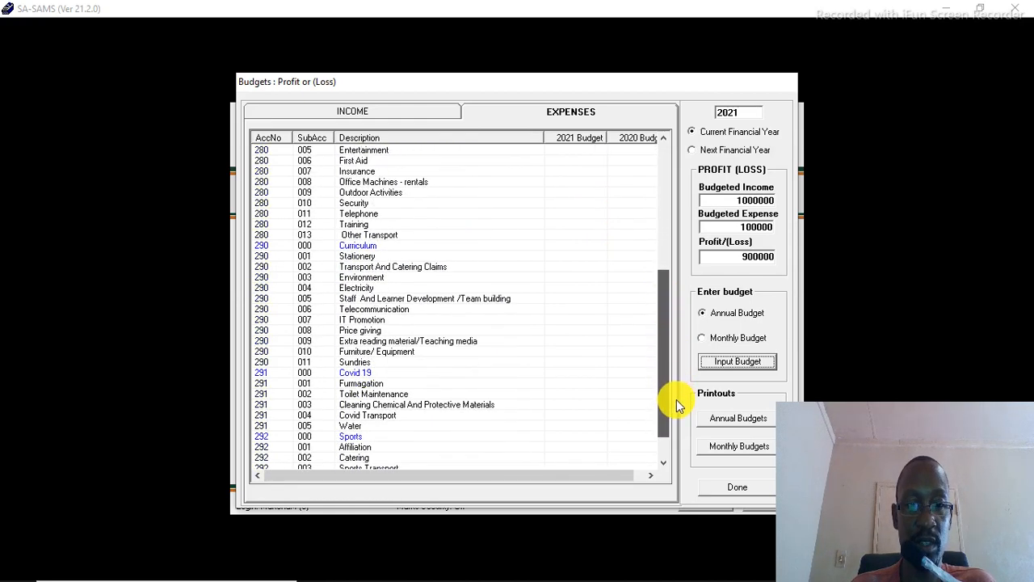
pyautogui.click(505, 244)
pyautogui.click(555, 257)
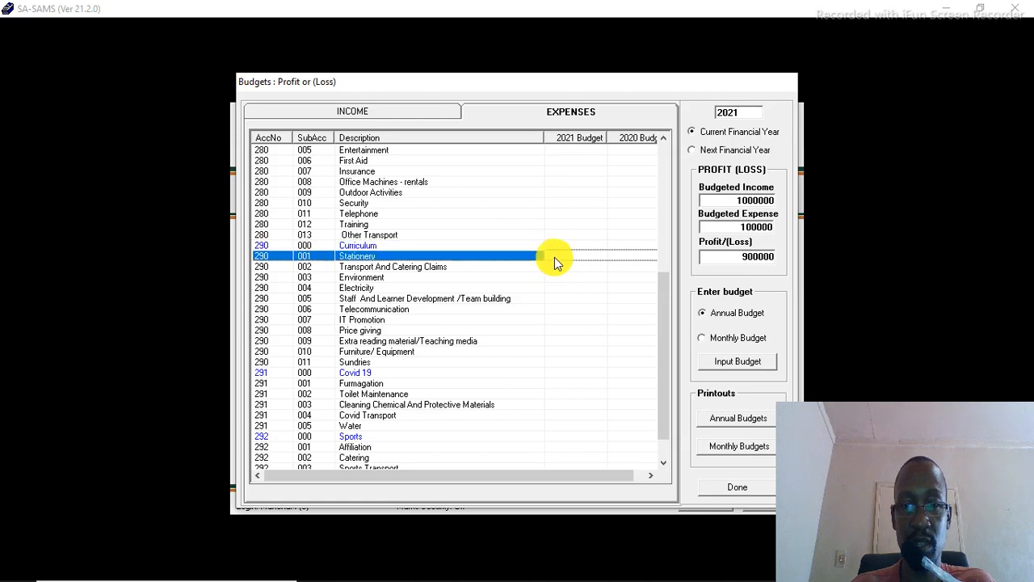
pyautogui.click(738, 362)
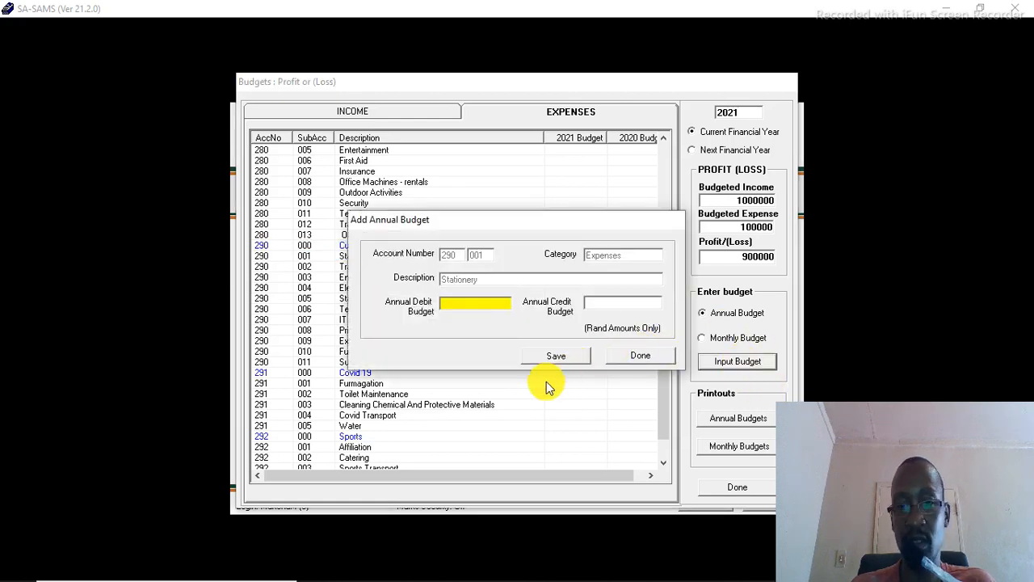
pyautogui.write('10')
pyautogui.press('Return')
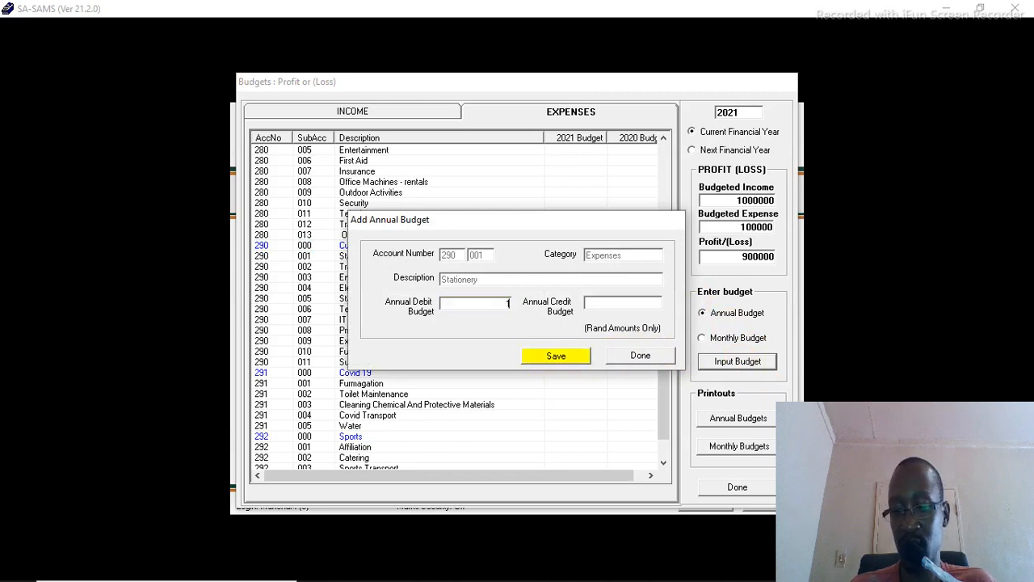
pyautogui.write('00000')
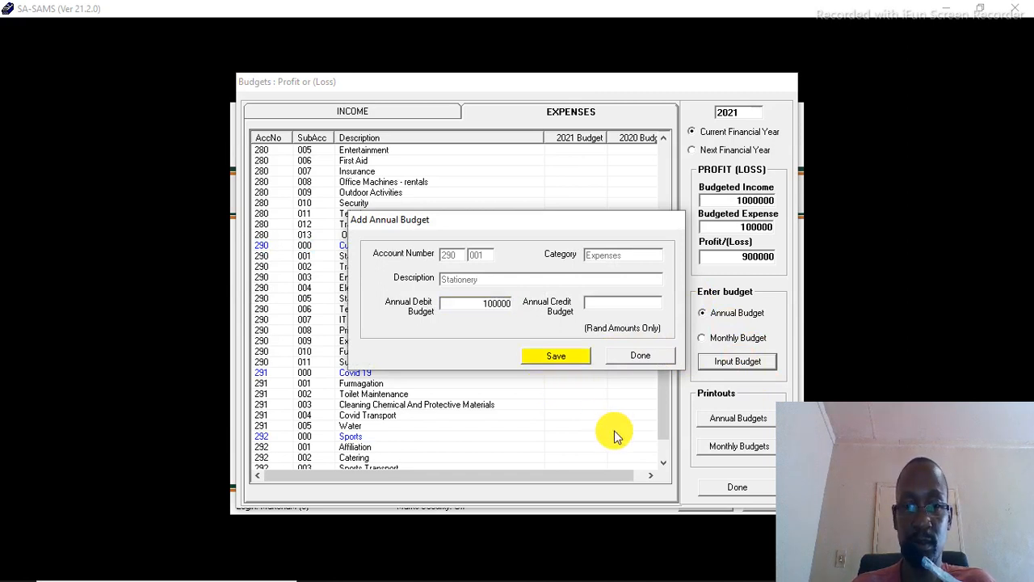
pyautogui.click(556, 358)
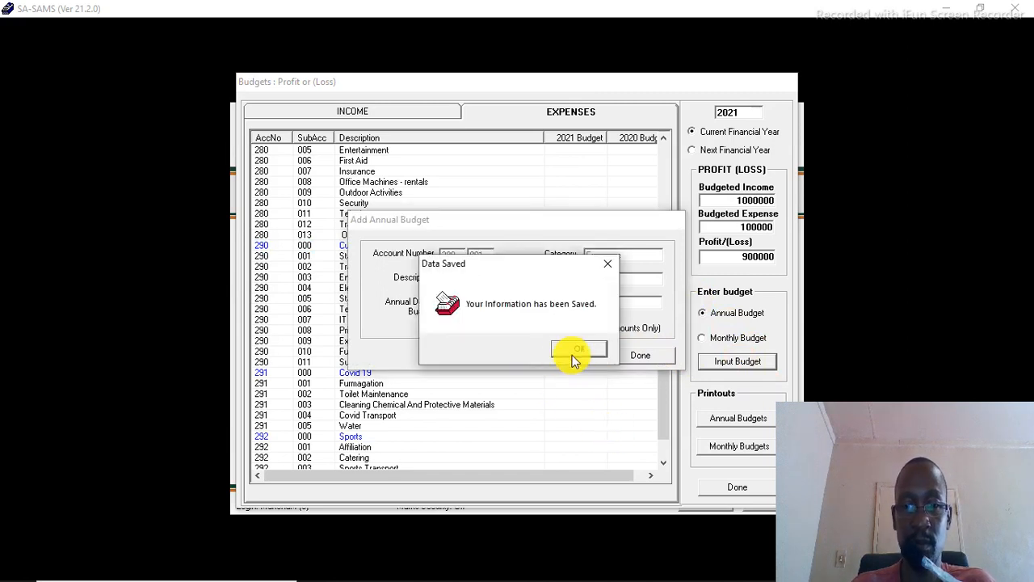
pyautogui.click(579, 349)
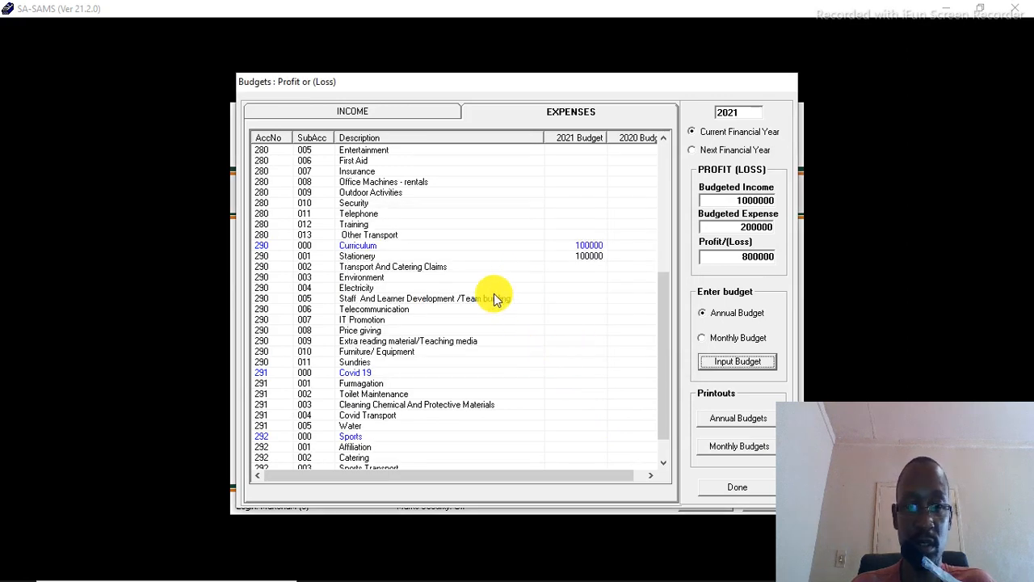
# Step: Set the Sundries annual debit budget to 5000 and save it
pyautogui.click(459, 364)
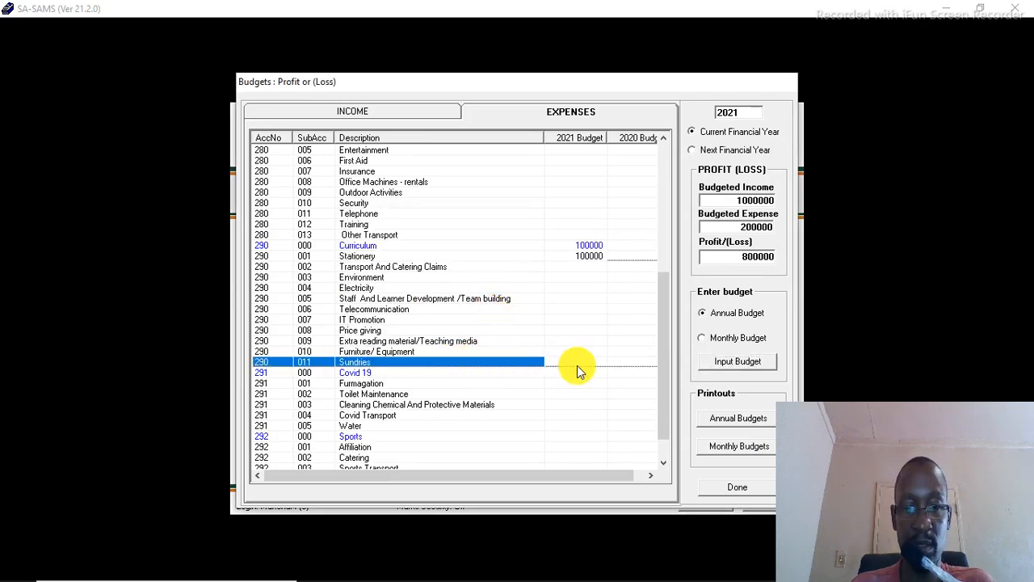
pyautogui.click(717, 364)
pyautogui.write('5')
pyautogui.press('Tab')
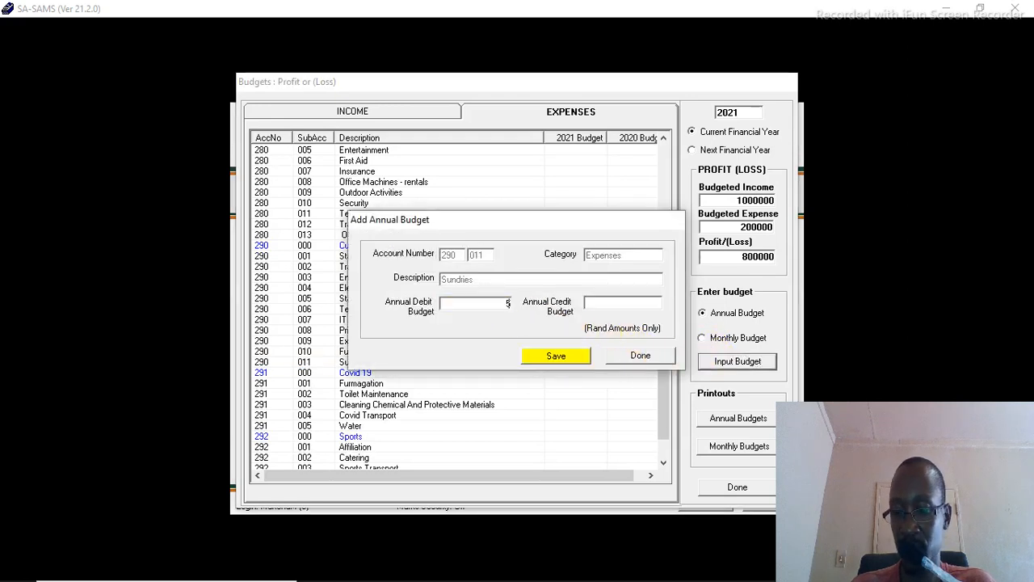
pyautogui.write('000')
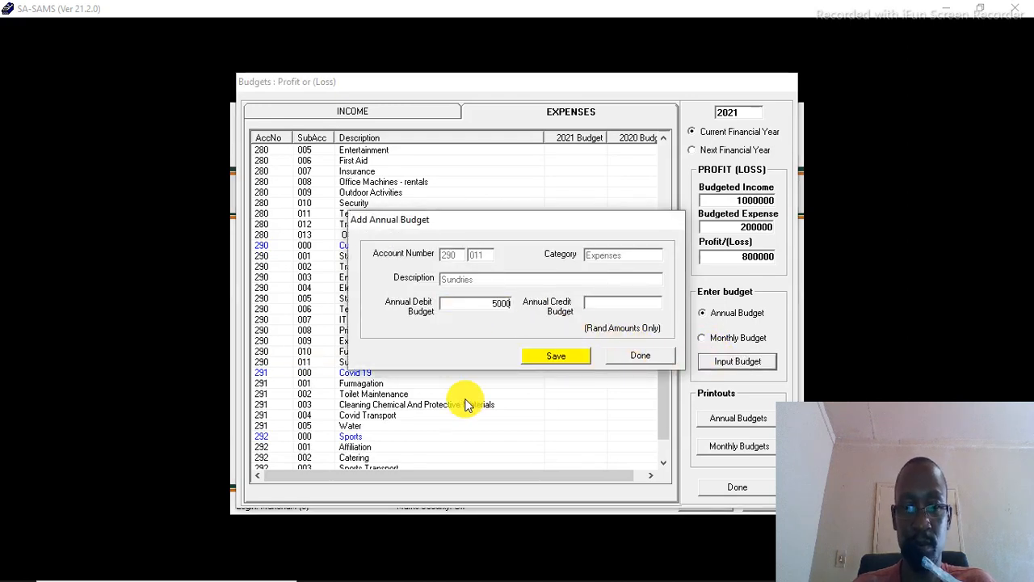
pyautogui.click(541, 361)
pyautogui.click(567, 352)
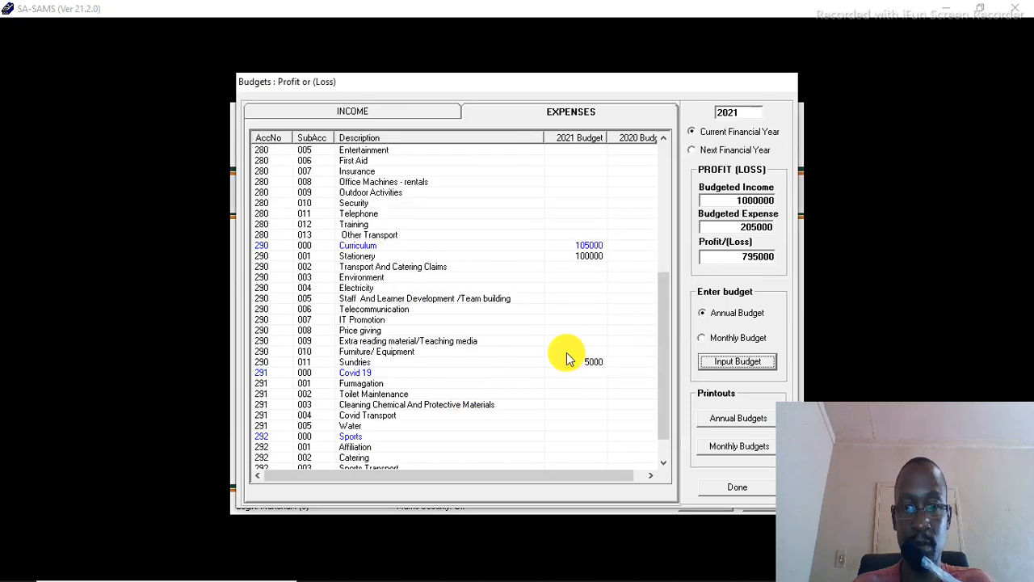
# Step: Set the Furniture/ Equipment annual debit budget to 15000 and save it
pyautogui.click(574, 352)
pyautogui.click(575, 350)
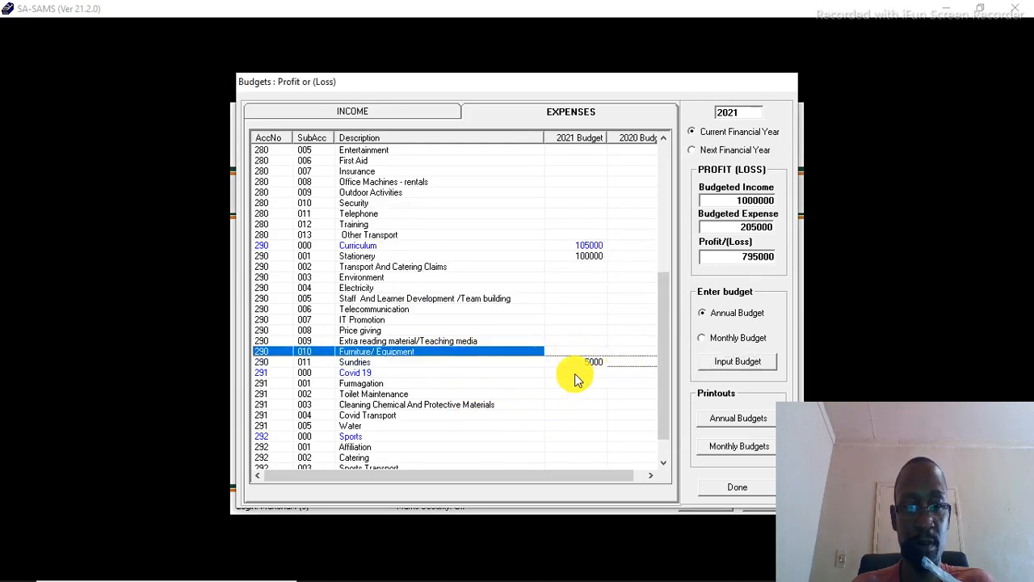
pyautogui.click(744, 361)
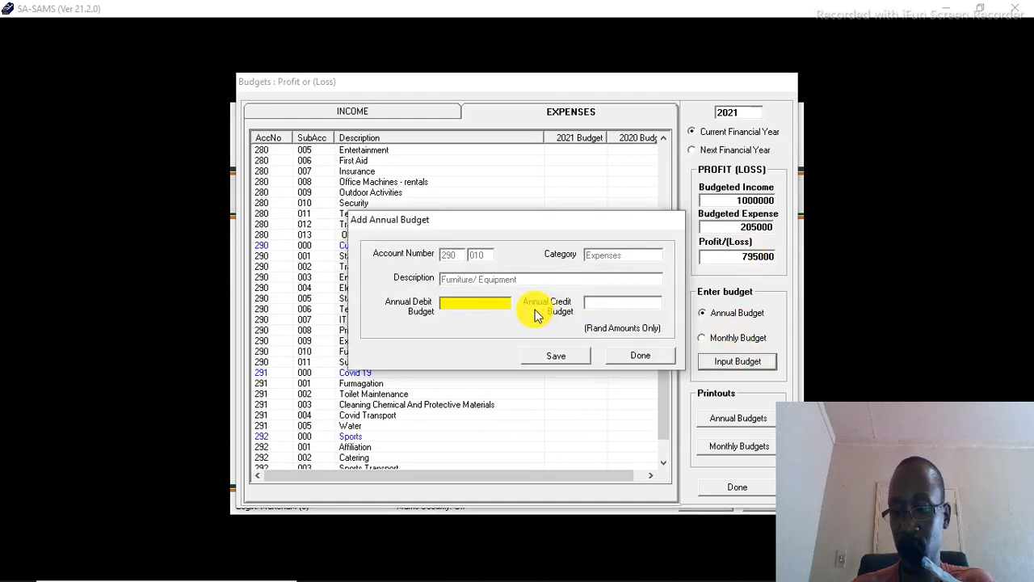
pyautogui.write('15000')
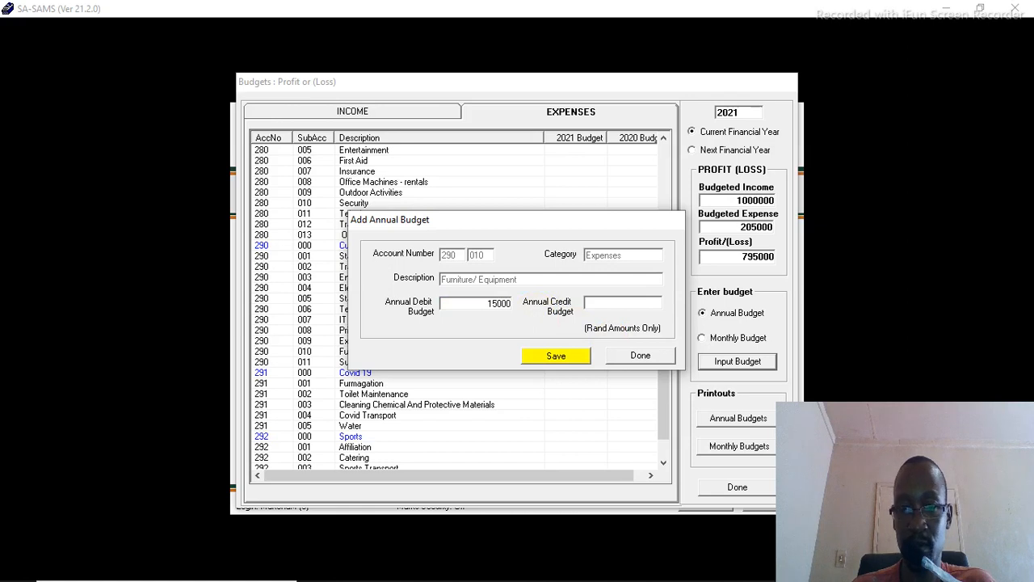
pyautogui.click(551, 361)
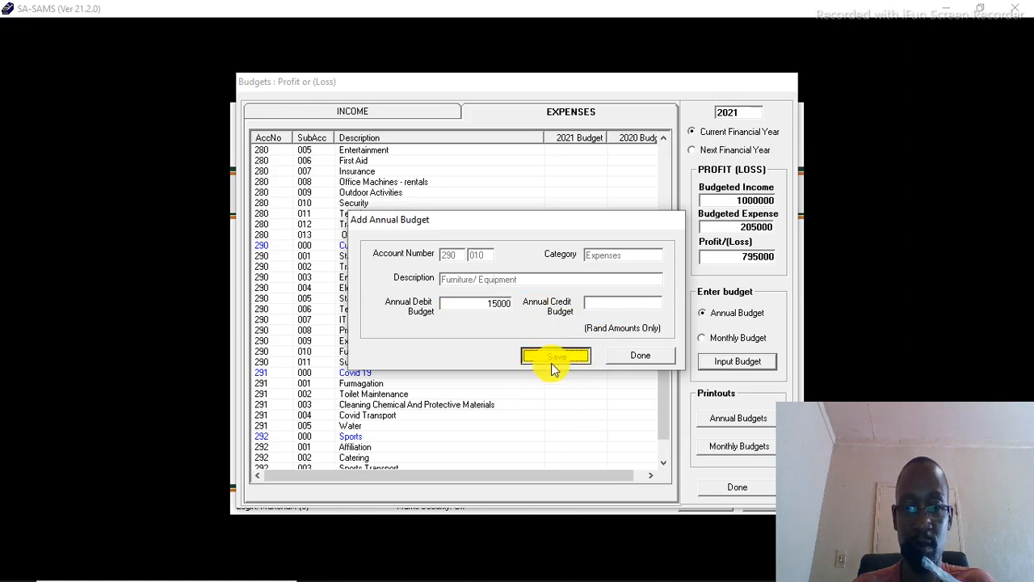
pyautogui.click(565, 346)
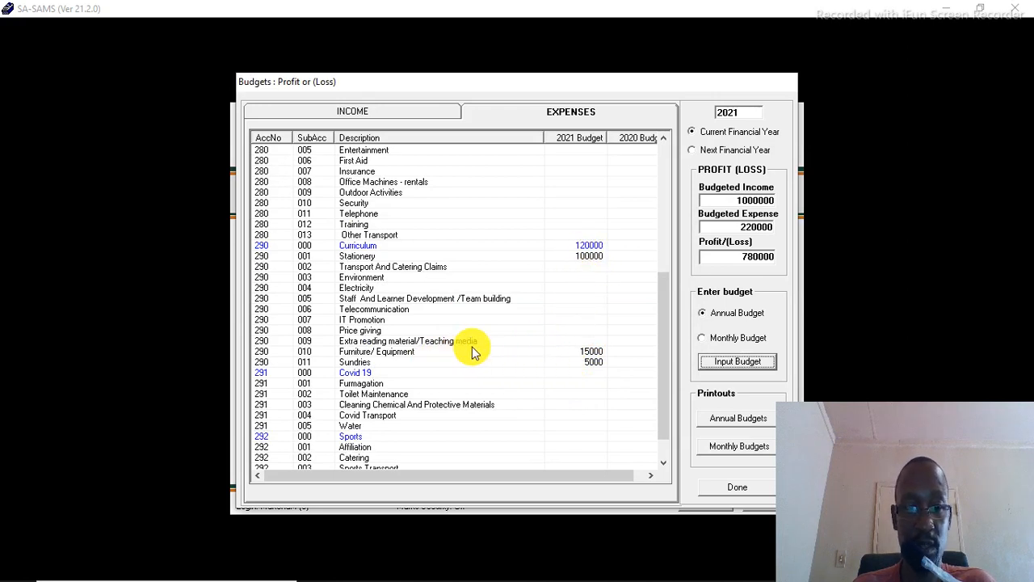
# Step: Set the Extra reading material/Teaching media annual debit budget to 300000 and save it
pyautogui.click(549, 343)
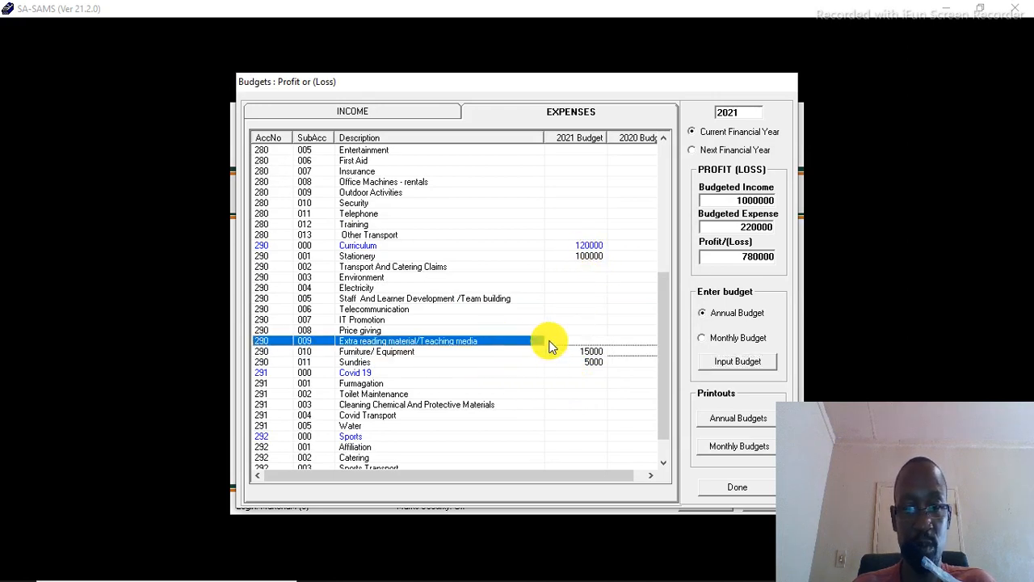
pyautogui.click(728, 362)
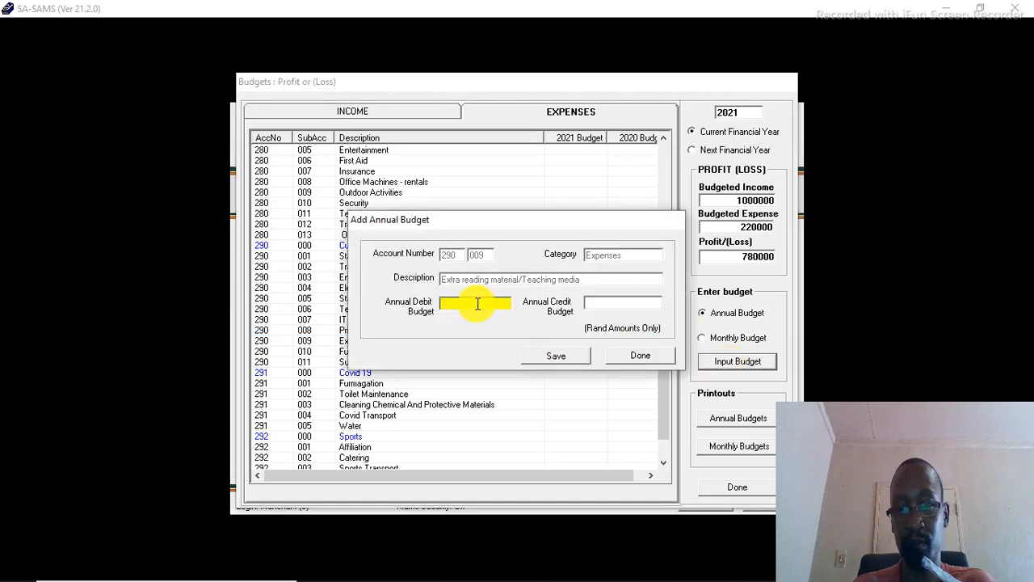
pyautogui.write('3')
pyautogui.press('Tab')
pyautogui.write('00000')
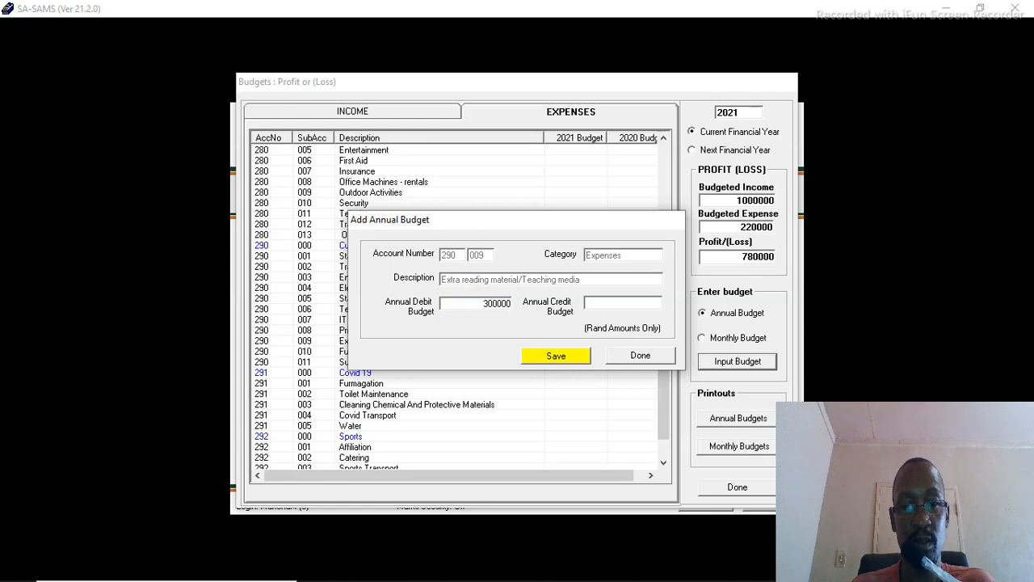
pyautogui.click(556, 355)
pyautogui.click(588, 349)
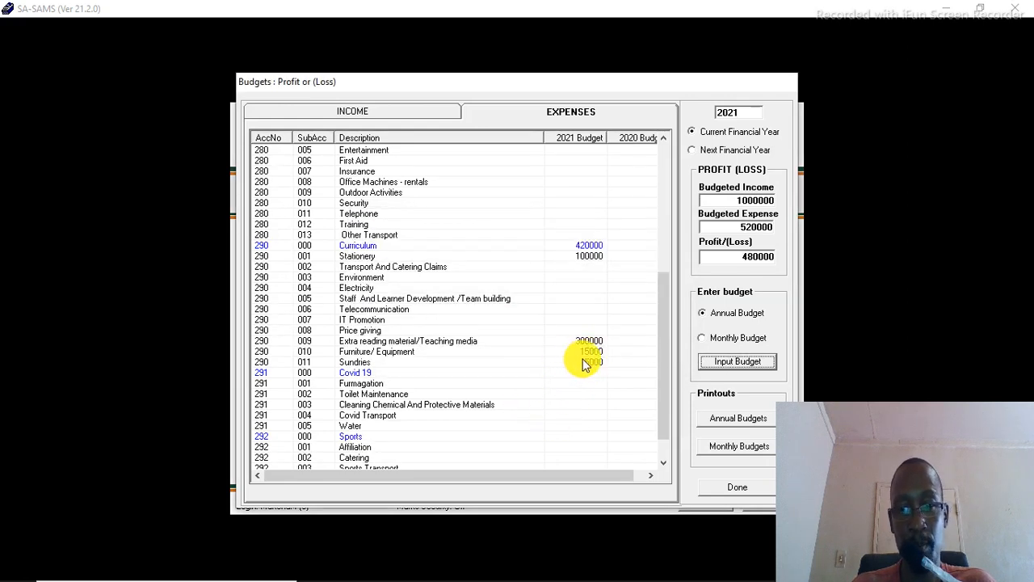
# Step: Change the Furniture/ Equipment annual debit budget to 150000 and save it
pyautogui.click(582, 351)
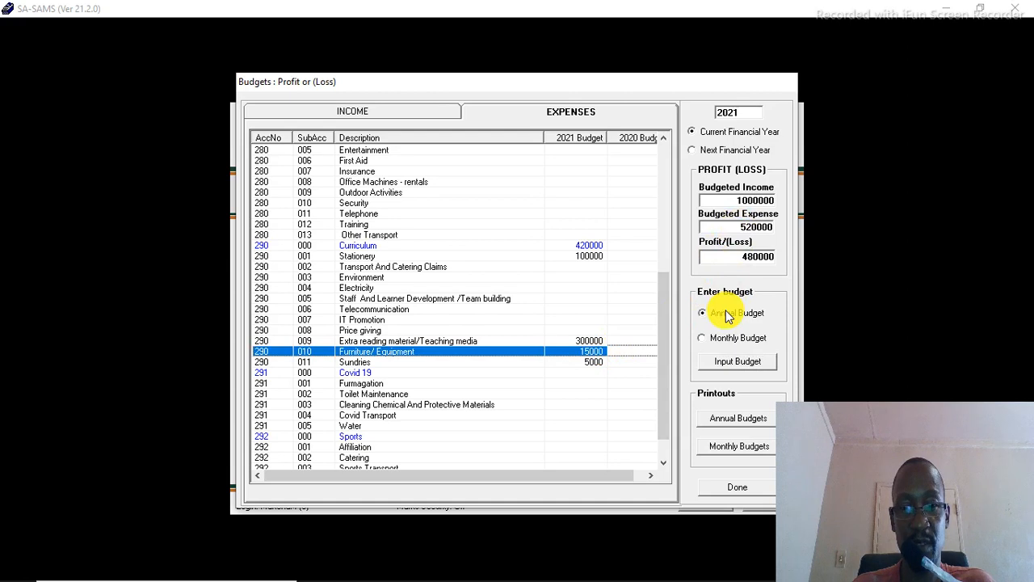
pyautogui.click(736, 360)
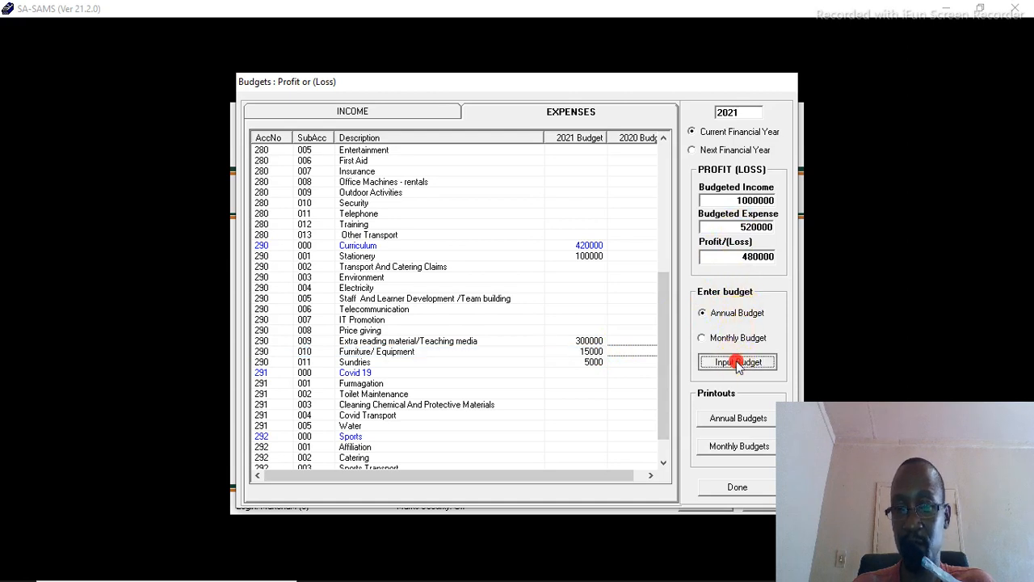
pyautogui.click(507, 303)
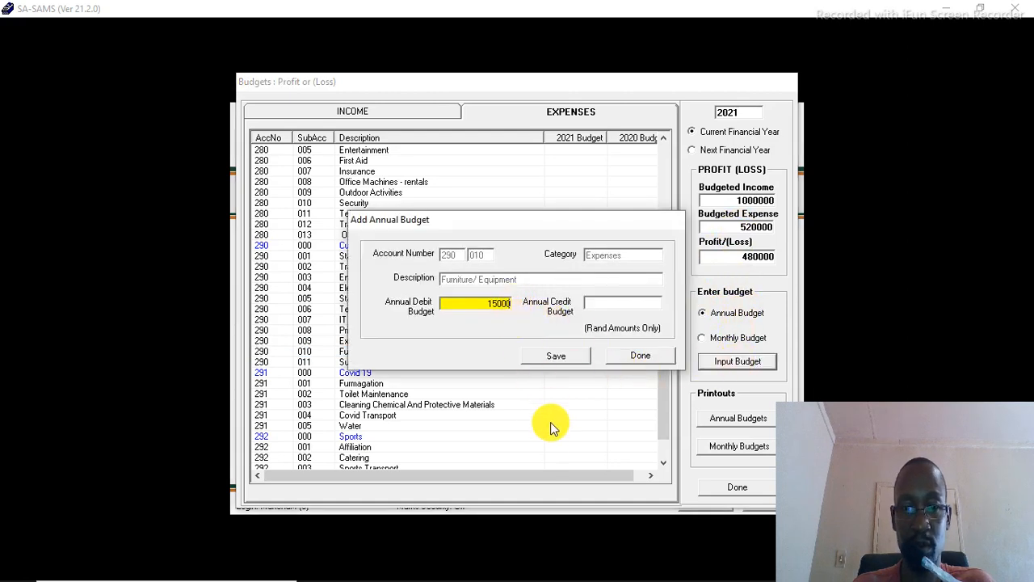
pyautogui.write('0')
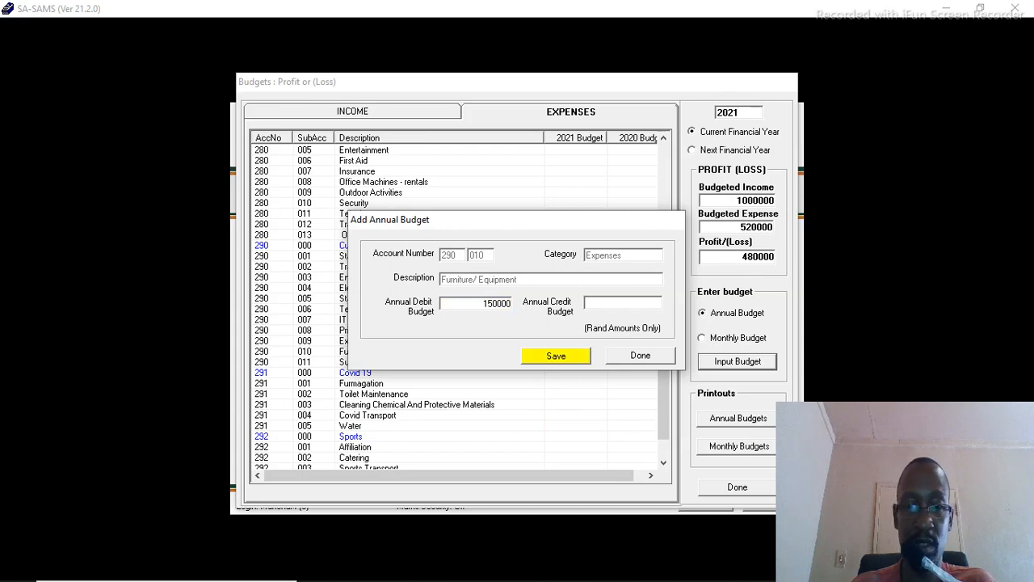
pyautogui.click(562, 359)
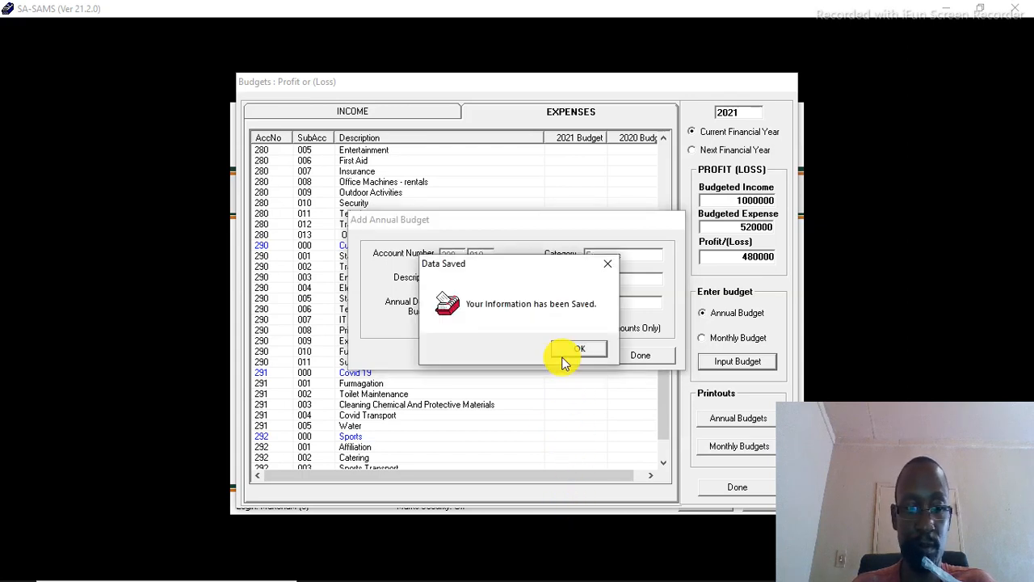
pyautogui.click(563, 357)
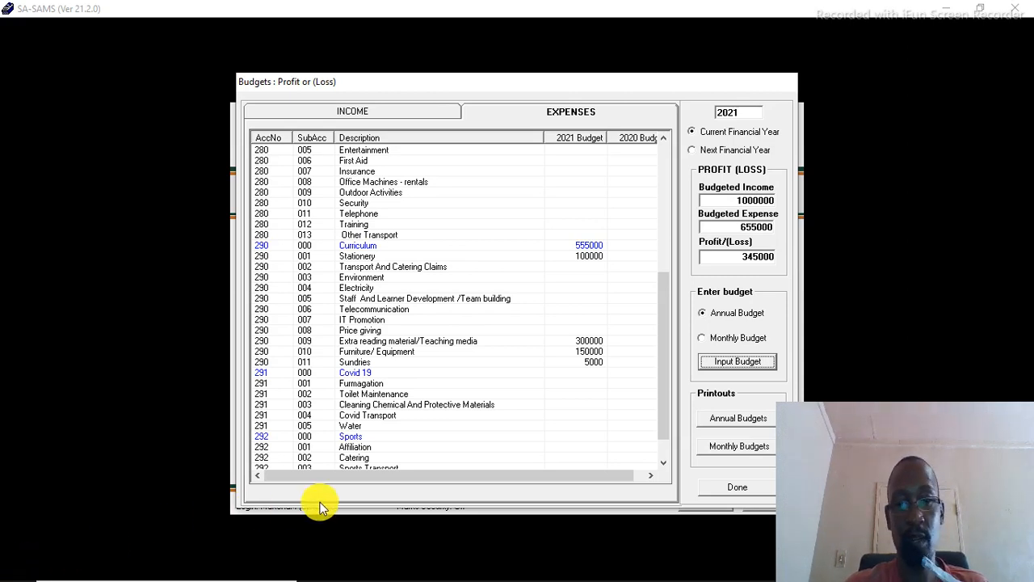
# Step: Set the Telecommunication annual debit budget to 15000 and save it
pyautogui.click(534, 310)
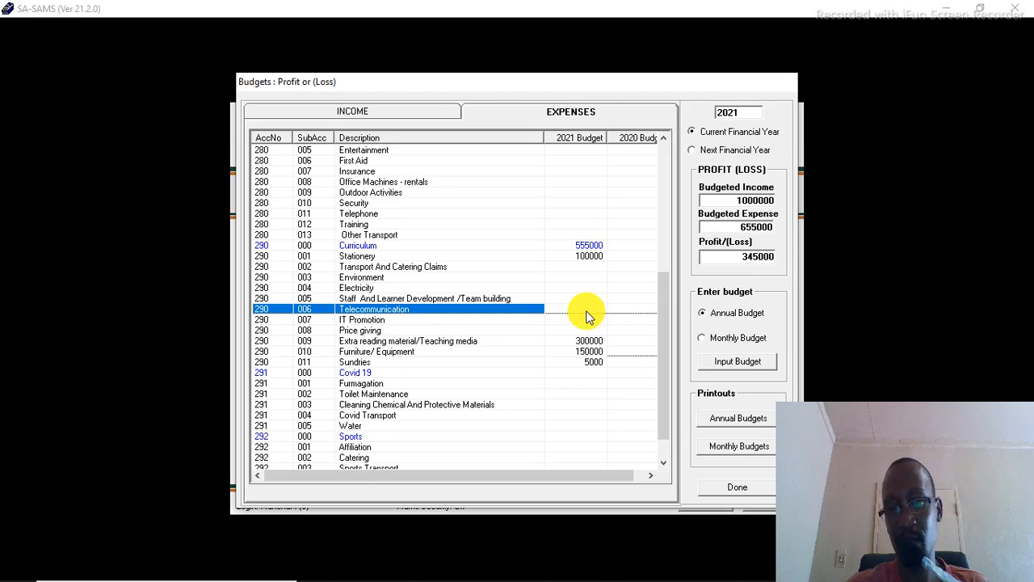
pyautogui.click(738, 357)
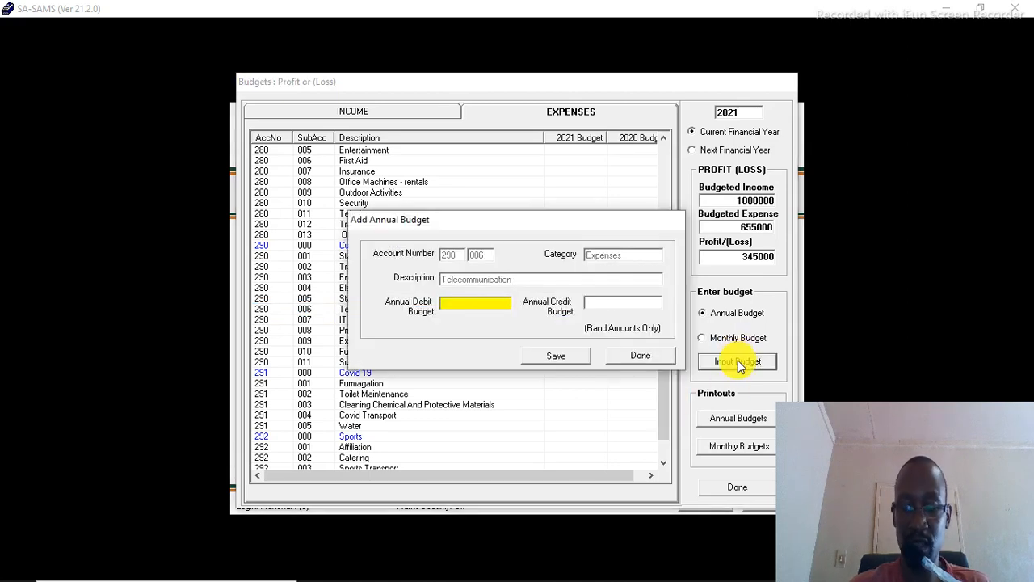
pyautogui.write('15000')
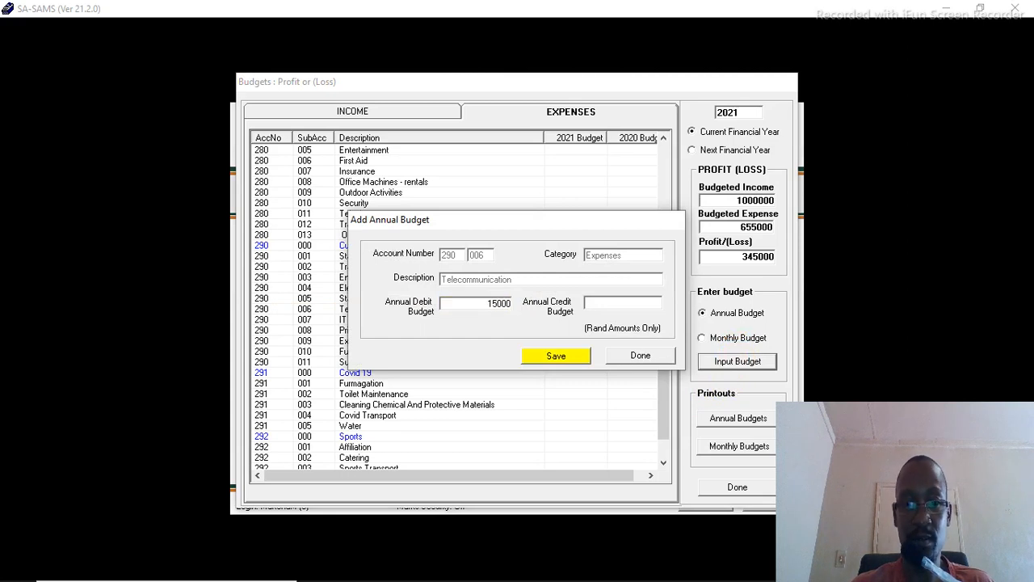
pyautogui.click(575, 356)
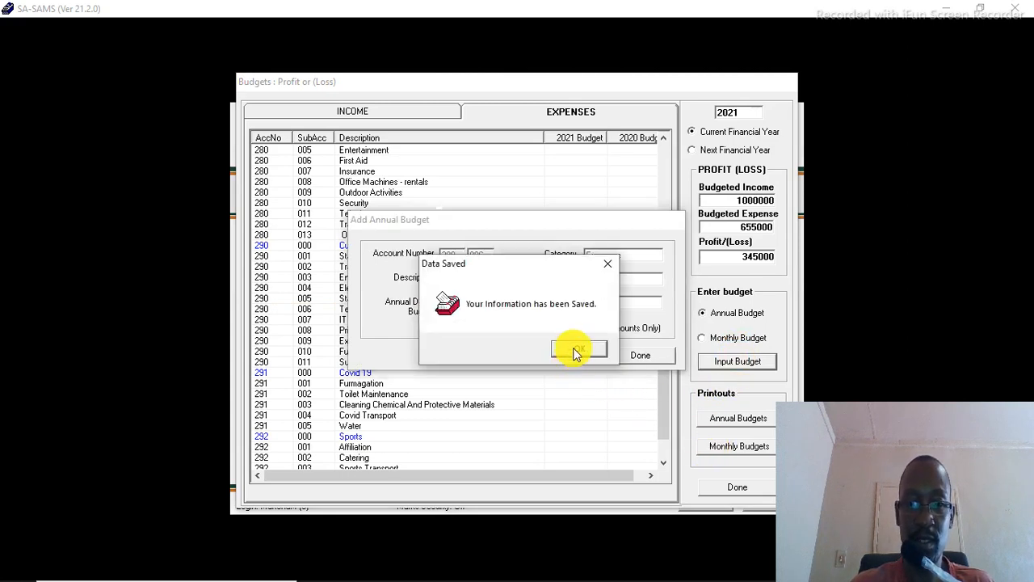
pyautogui.click(576, 353)
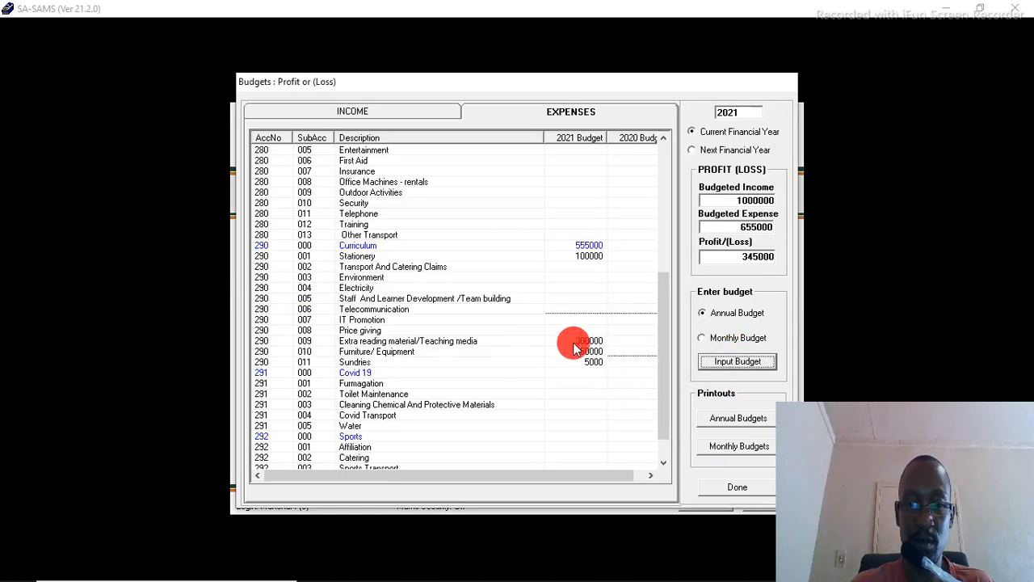
# Step: Set the Electricity annual debit budget to 30000 and save it
pyautogui.click(564, 299)
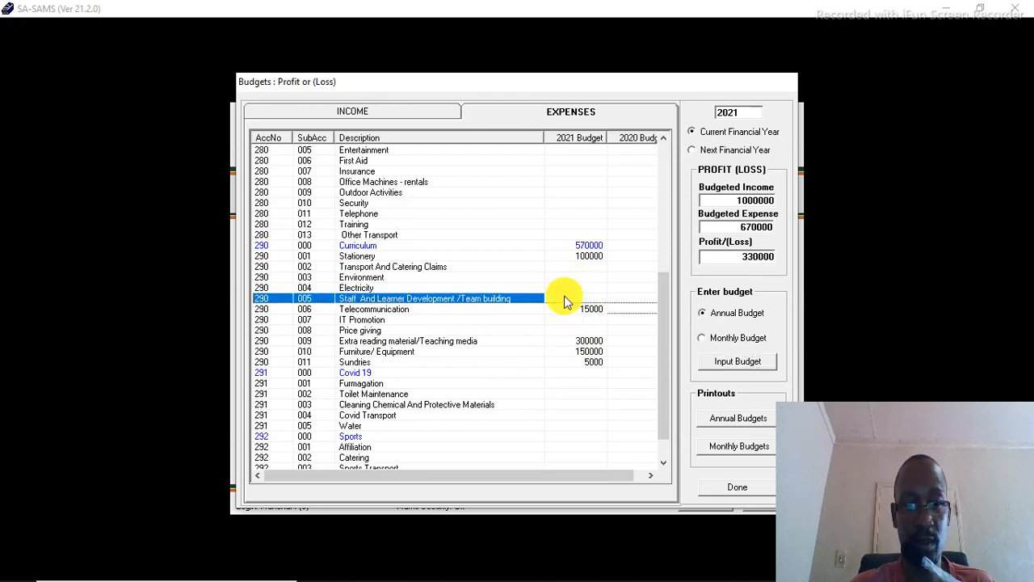
pyautogui.click(556, 287)
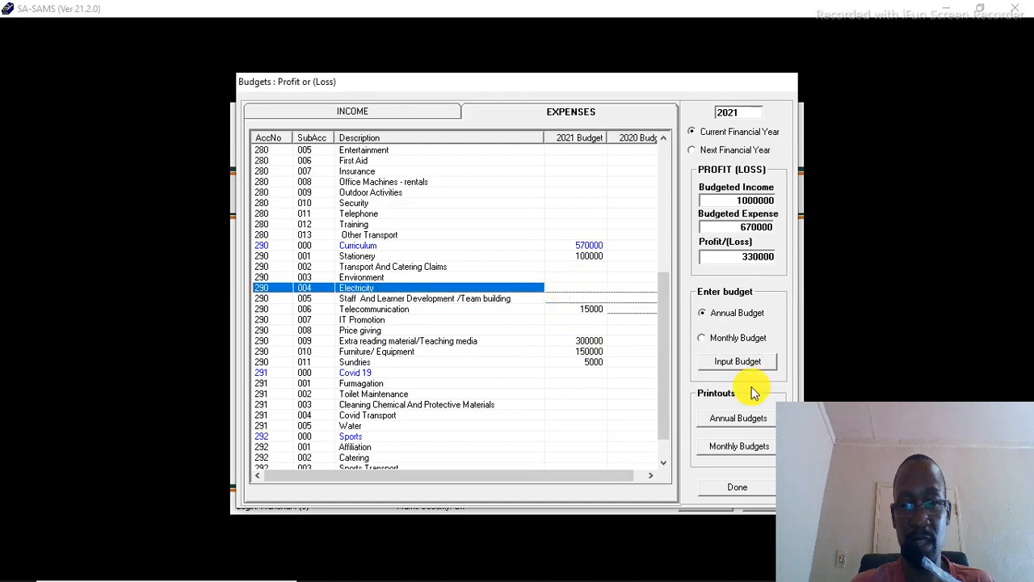
pyautogui.click(739, 362)
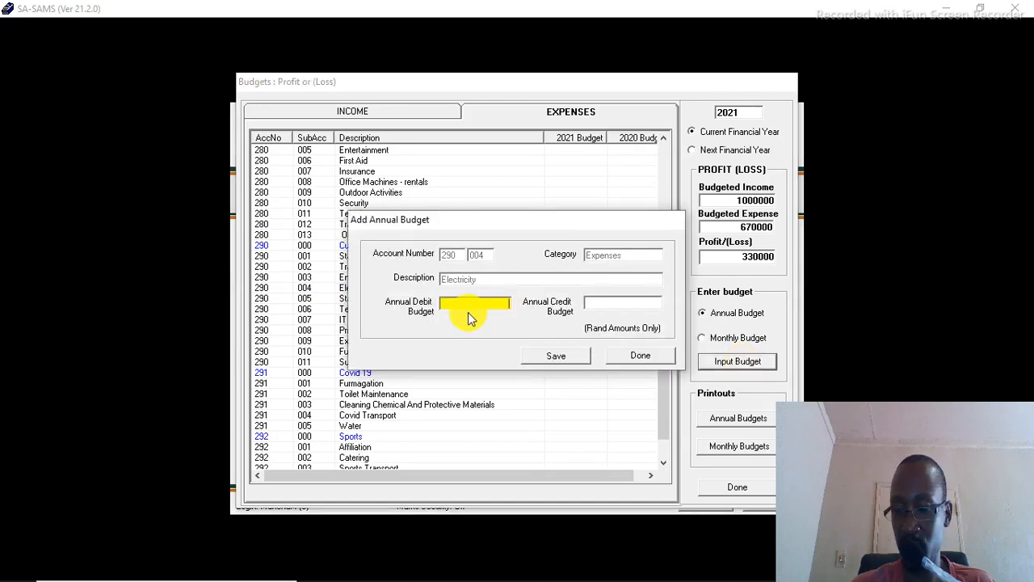
pyautogui.write('30000')
pyautogui.click(557, 356)
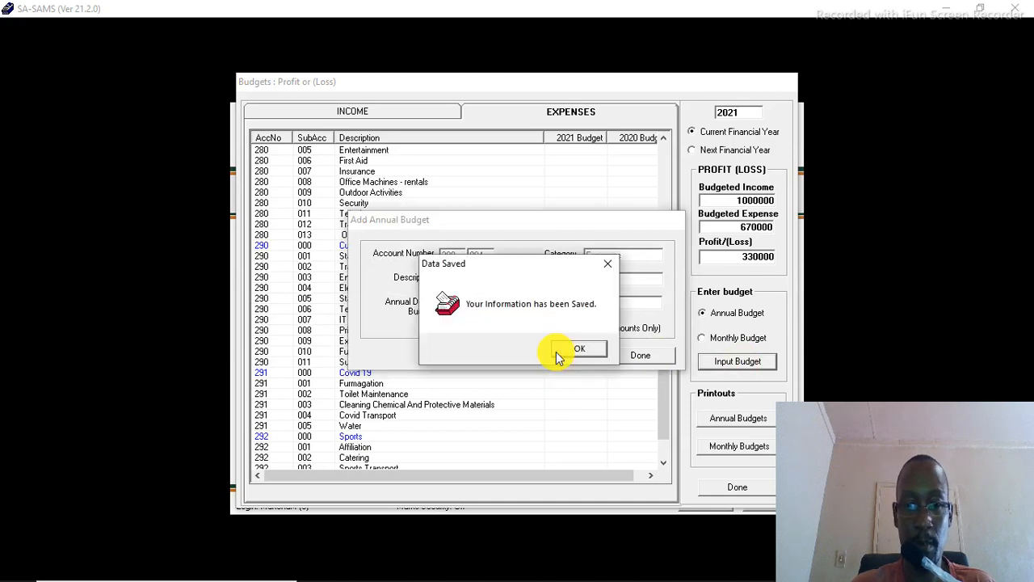
# Step: Set the Cleaning Chemical And Protective Materials annual debit budget to 75000 and save it
pyautogui.click(590, 346)
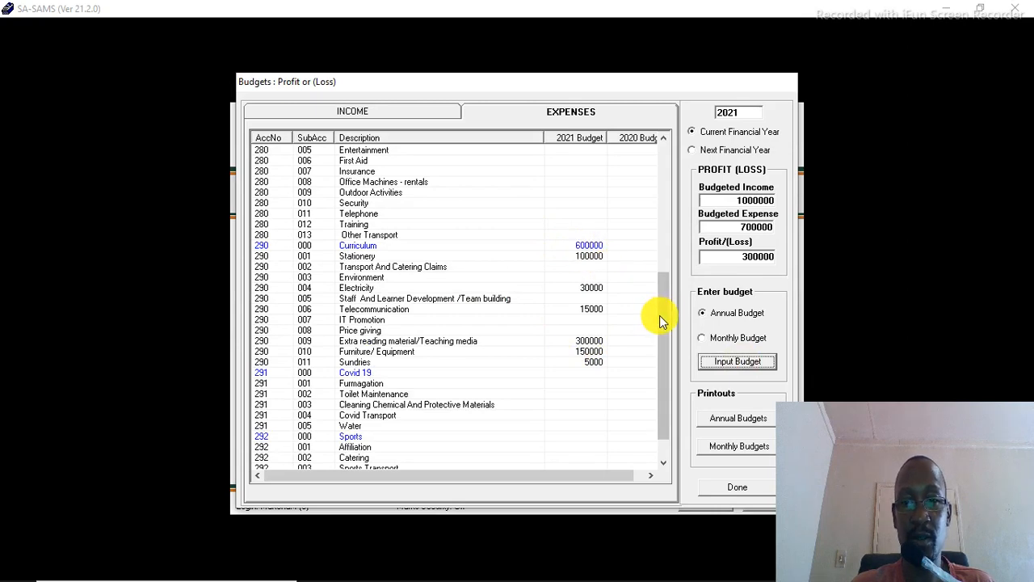
pyautogui.moveTo(667, 316)
pyautogui.mouseDown()
pyautogui.moveTo(658, 187)
pyautogui.moveTo(663, 339)
pyautogui.moveTo(692, 393)
pyautogui.mouseUp()
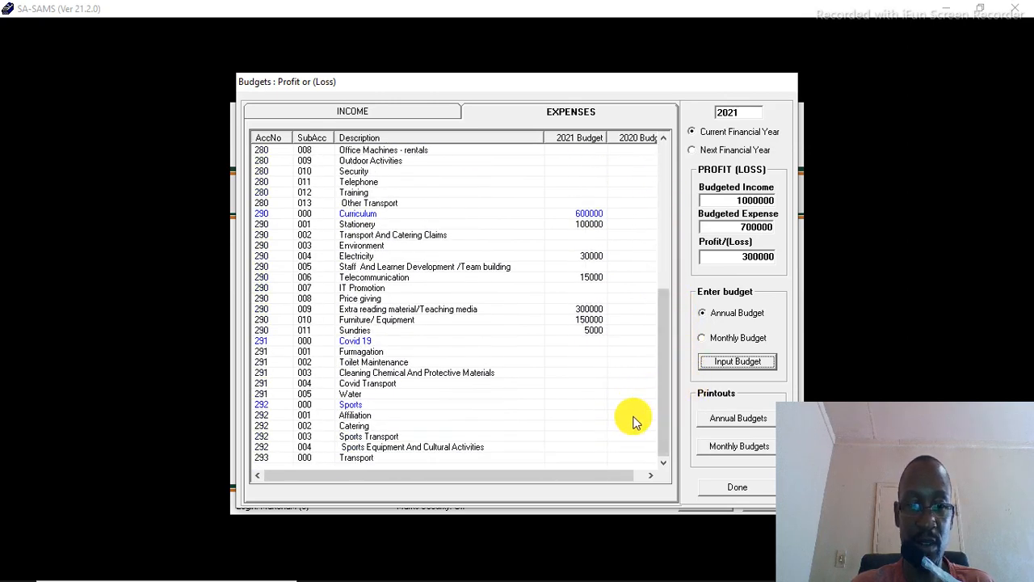
pyautogui.click(431, 408)
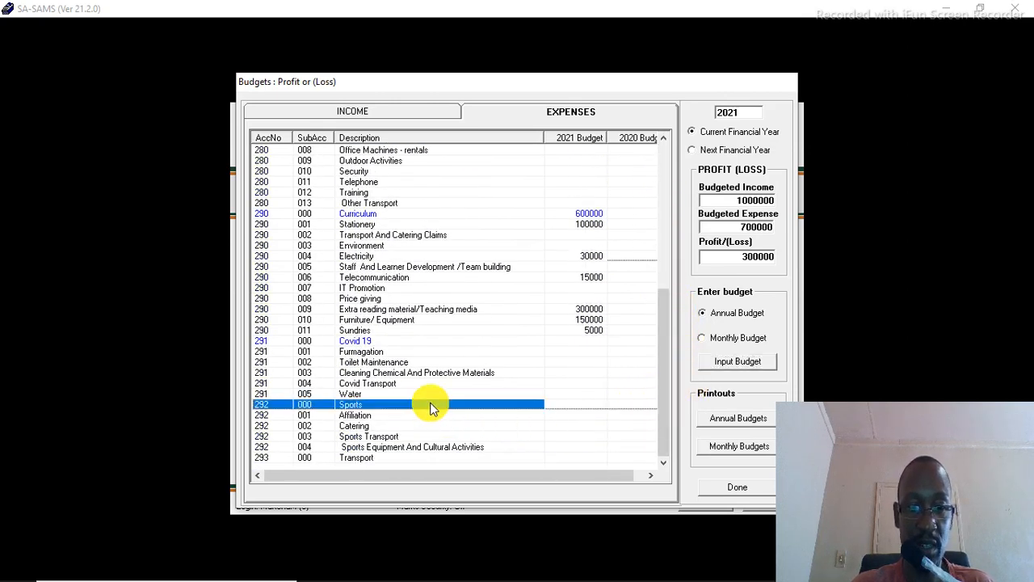
pyautogui.click(450, 340)
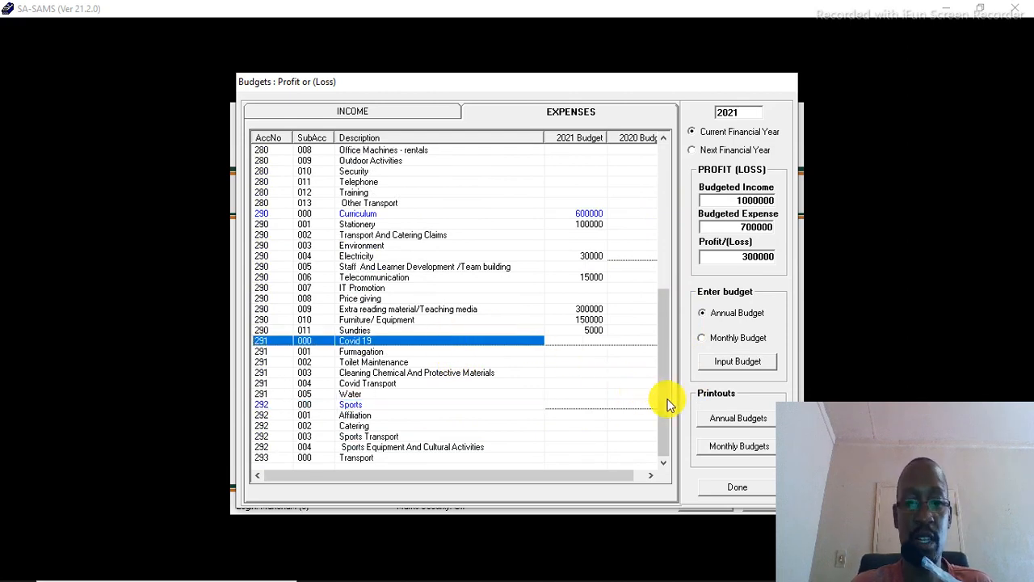
pyautogui.click(578, 353)
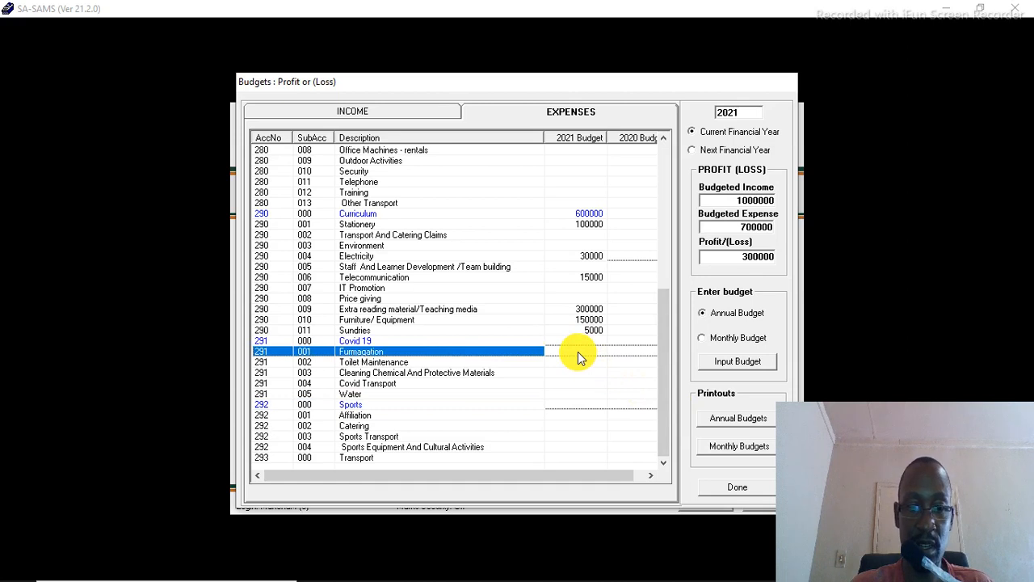
pyautogui.click(556, 372)
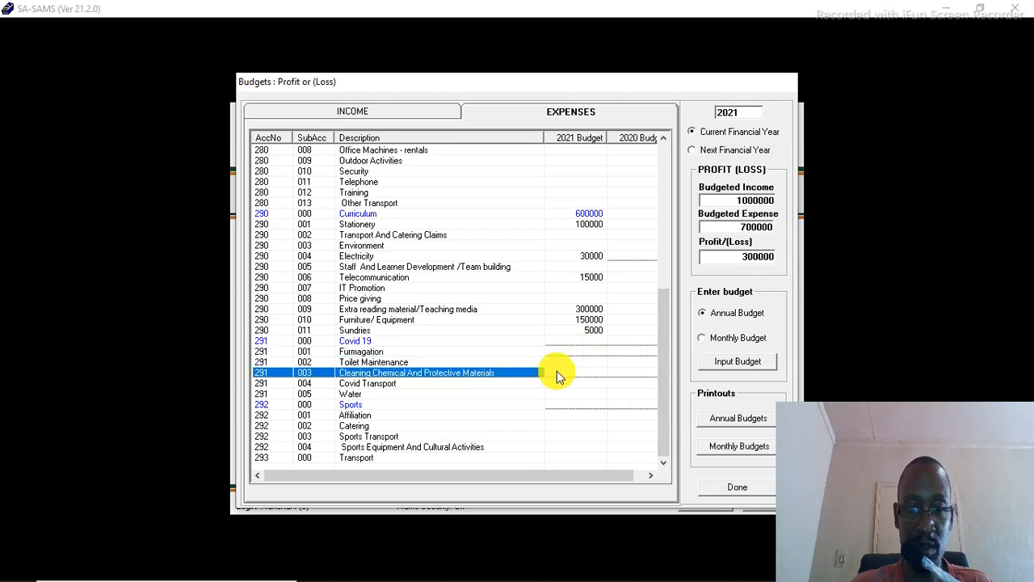
pyautogui.click(744, 361)
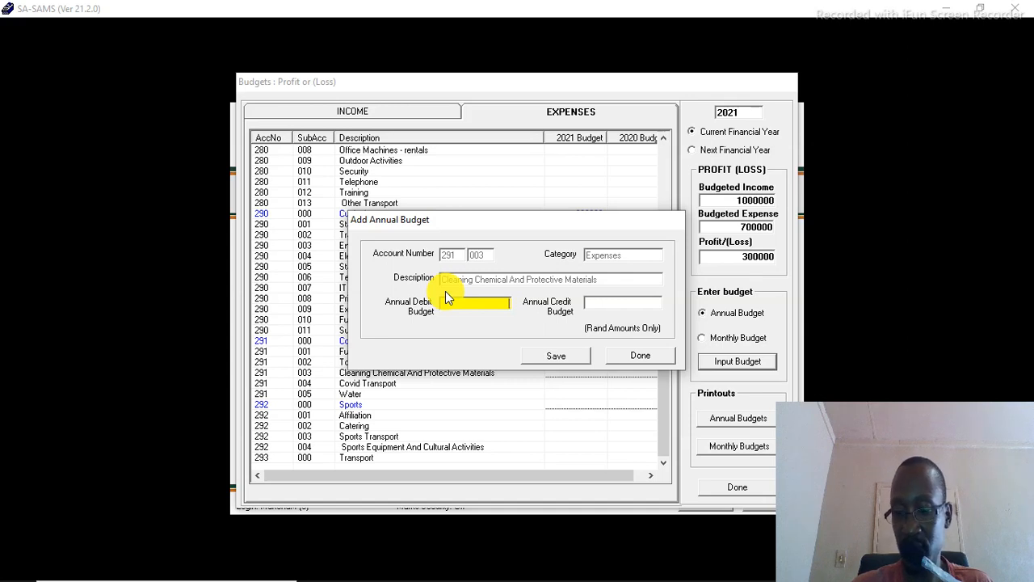
pyautogui.write('75')
pyautogui.press('Tab')
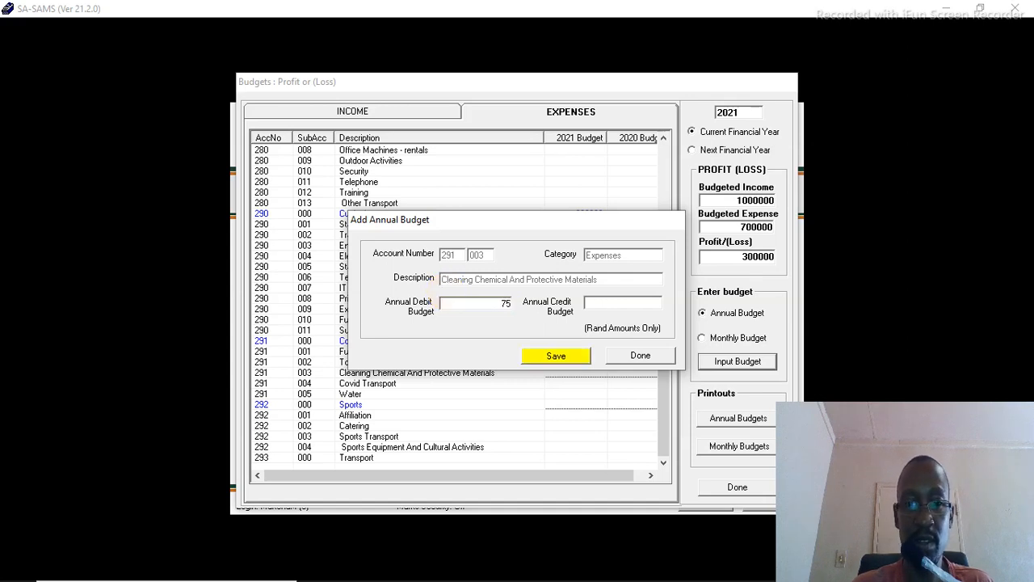
pyautogui.write('000')
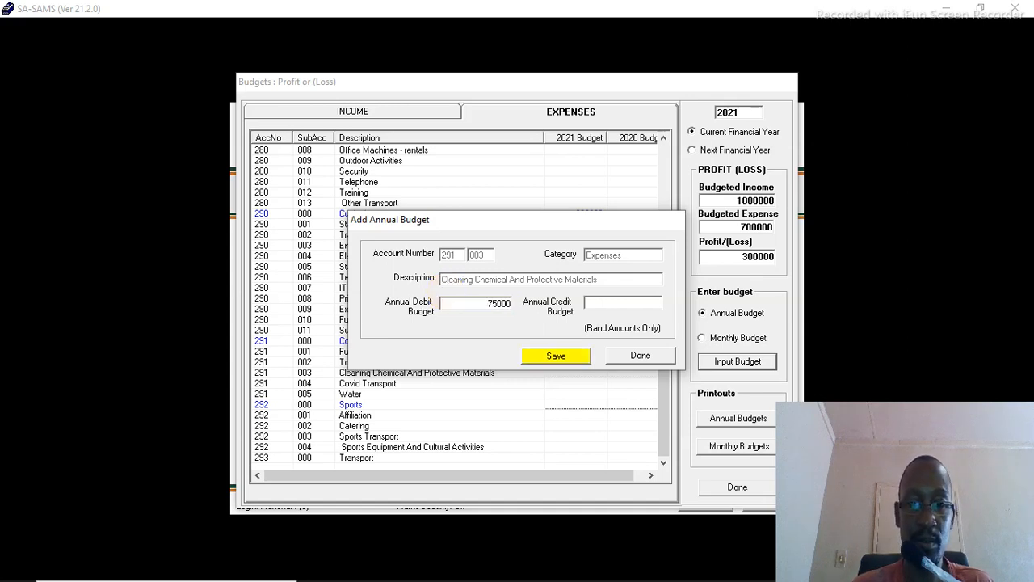
pyautogui.click(545, 359)
pyautogui.click(570, 356)
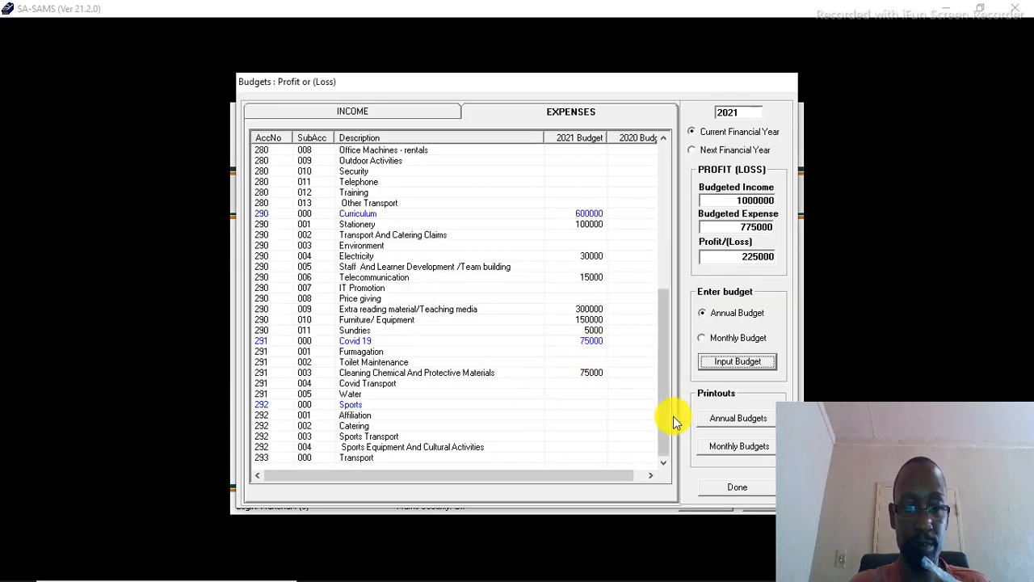
# Step: Set the Water annual debit budget to 15000 and save it
pyautogui.click(582, 385)
pyautogui.click(562, 394)
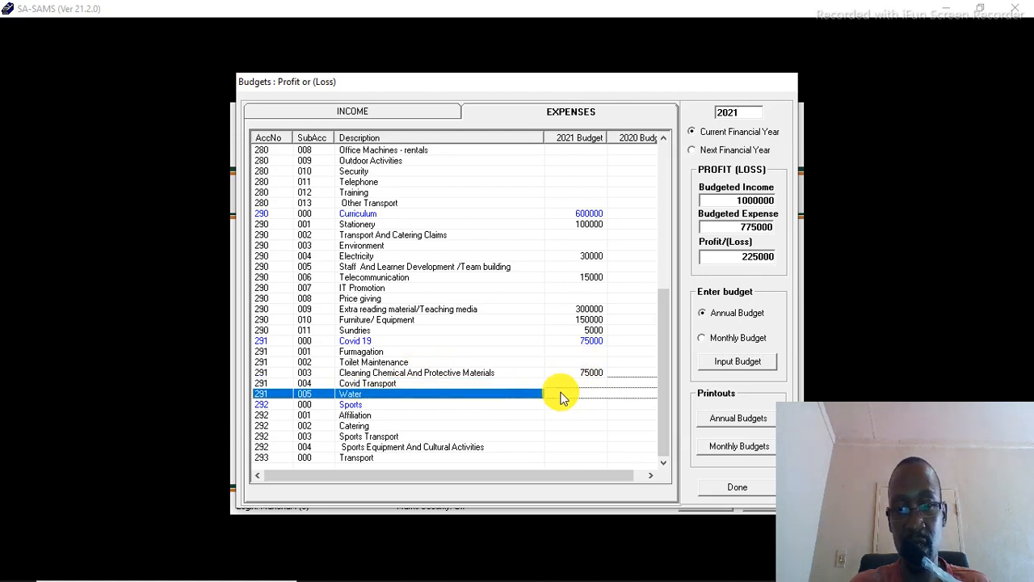
pyautogui.click(727, 362)
pyautogui.write('15000')
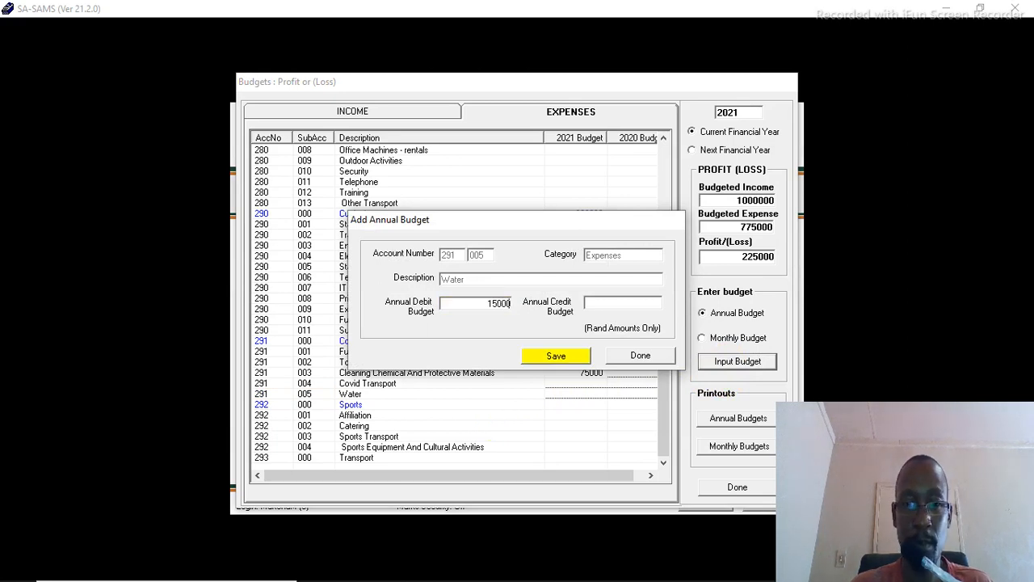
pyautogui.click(546, 359)
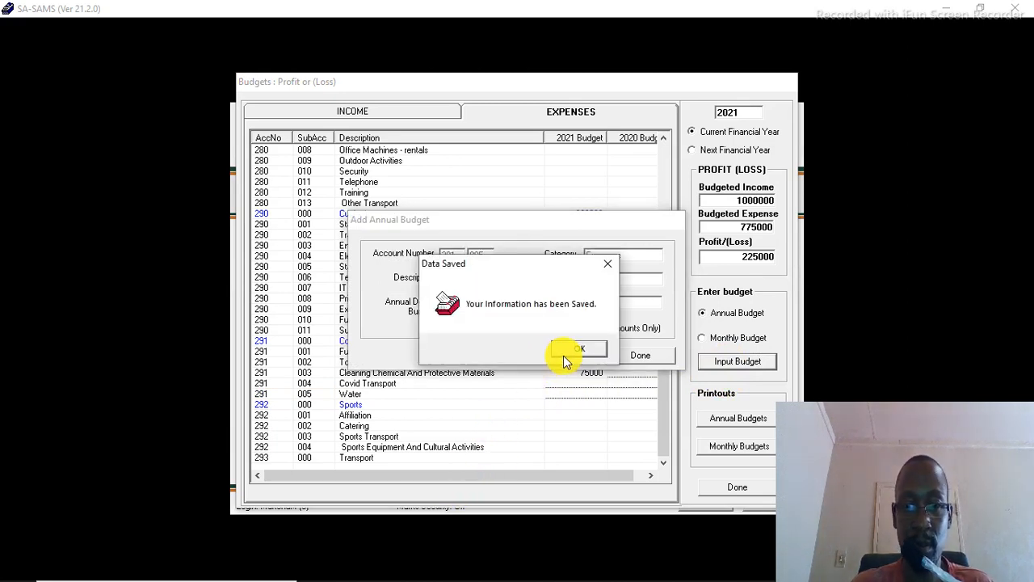
pyautogui.click(564, 354)
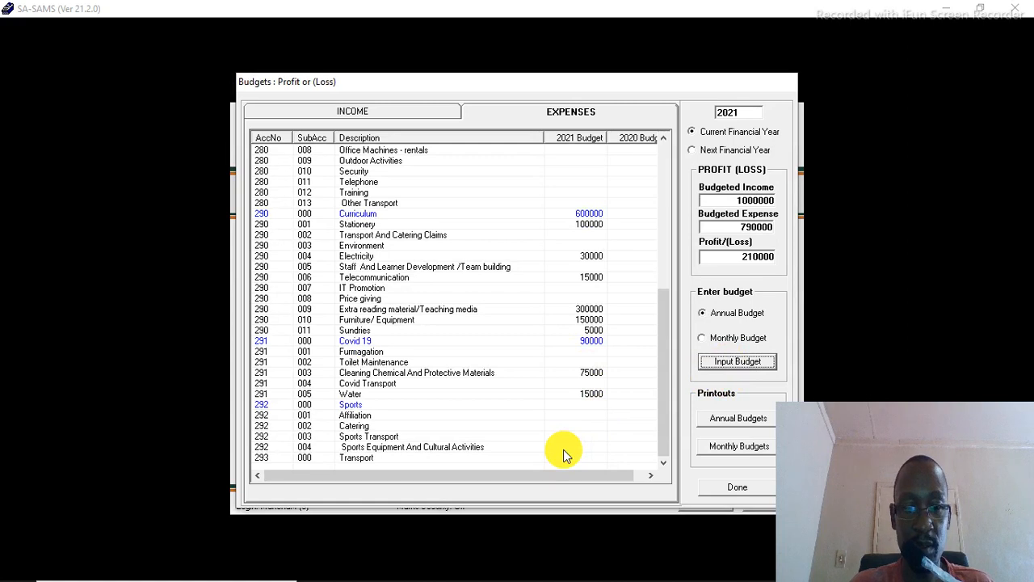
# Step: Set the Toilet Maintenance annual debit budget to 10000 and save it
pyautogui.click(563, 365)
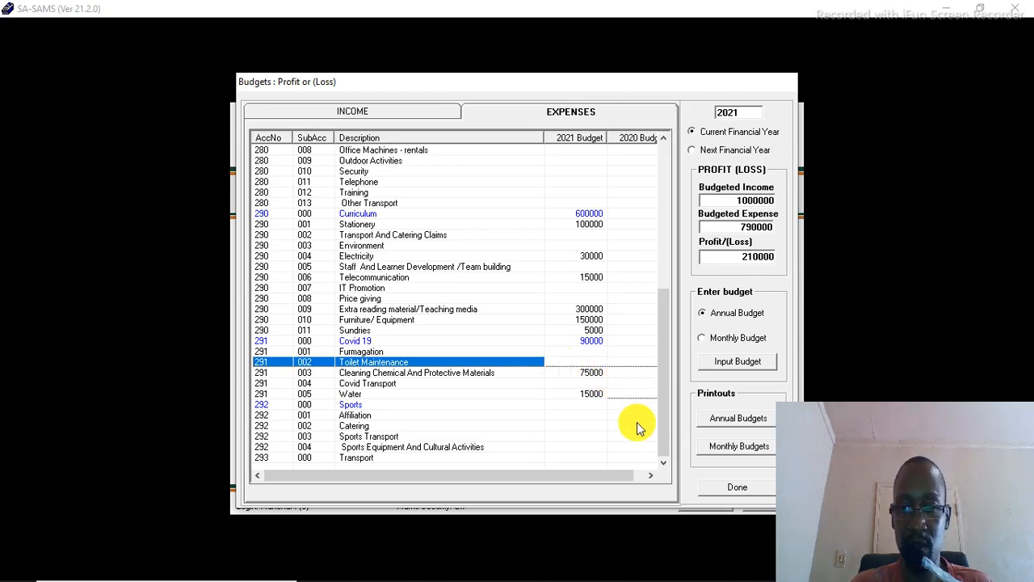
pyautogui.click(737, 361)
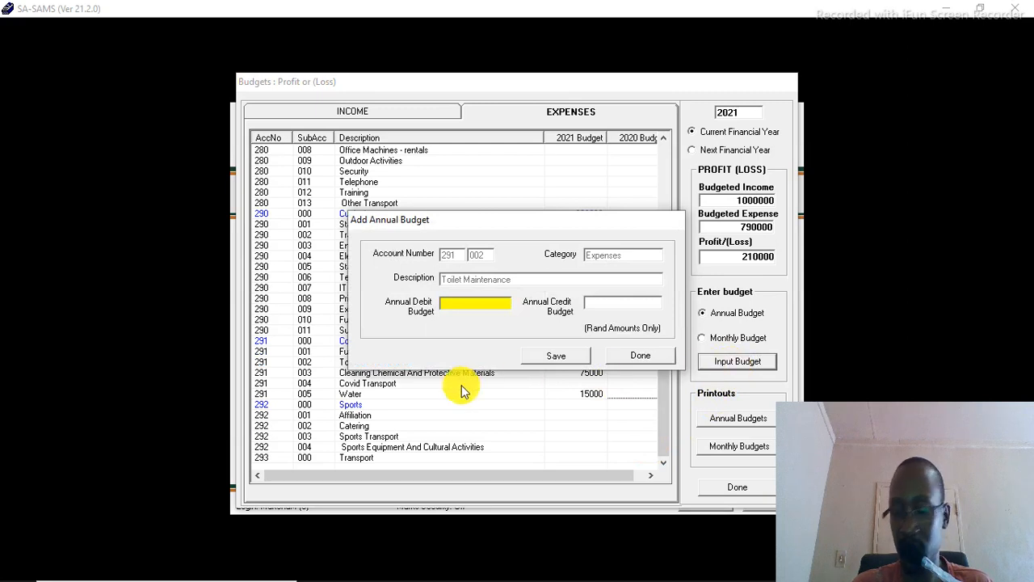
pyautogui.write('10000')
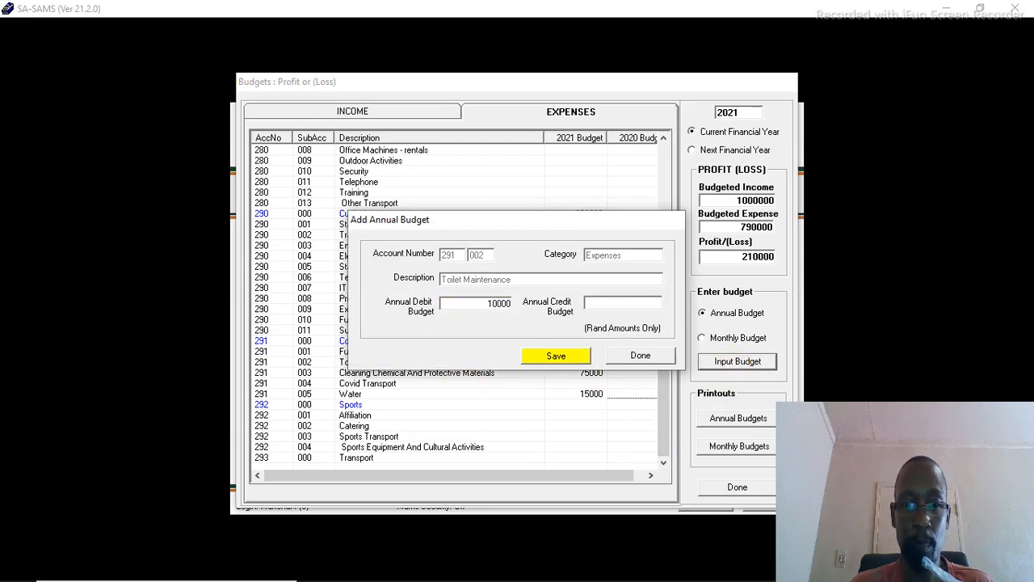
pyautogui.click(535, 358)
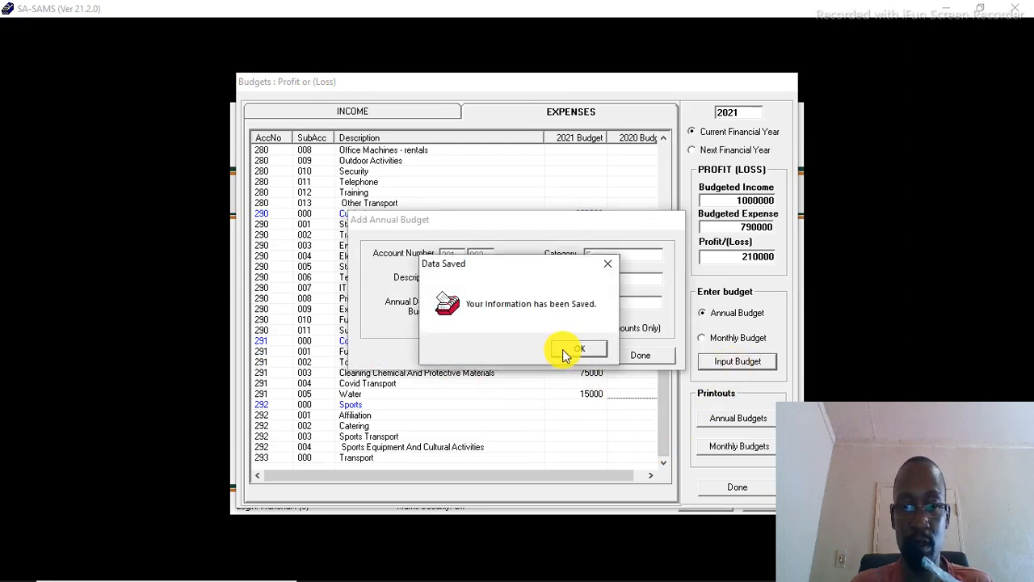
pyautogui.click(562, 349)
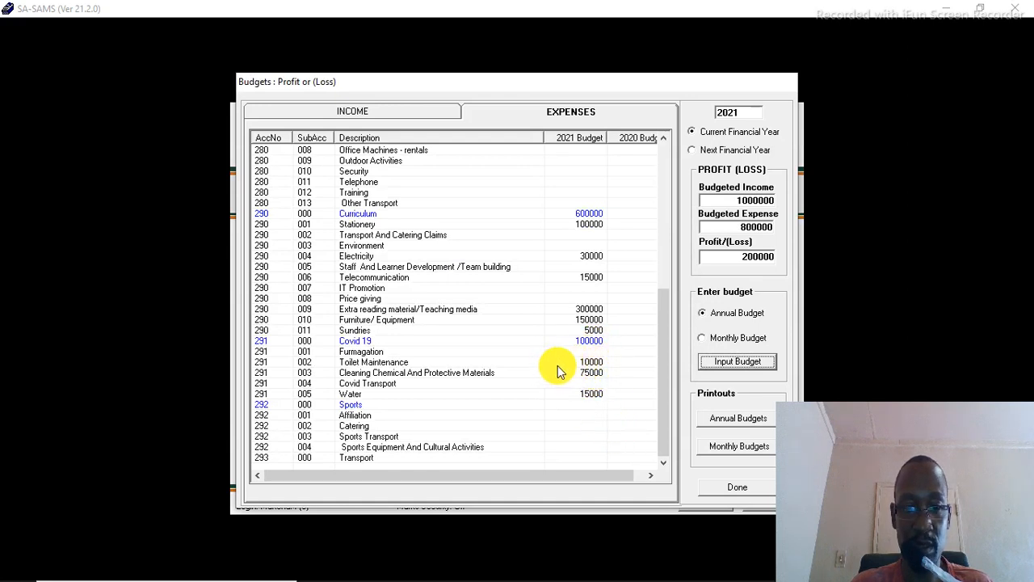
# Step: Set the Furmagation annual debit budget to 50000 and save it
pyautogui.click(562, 352)
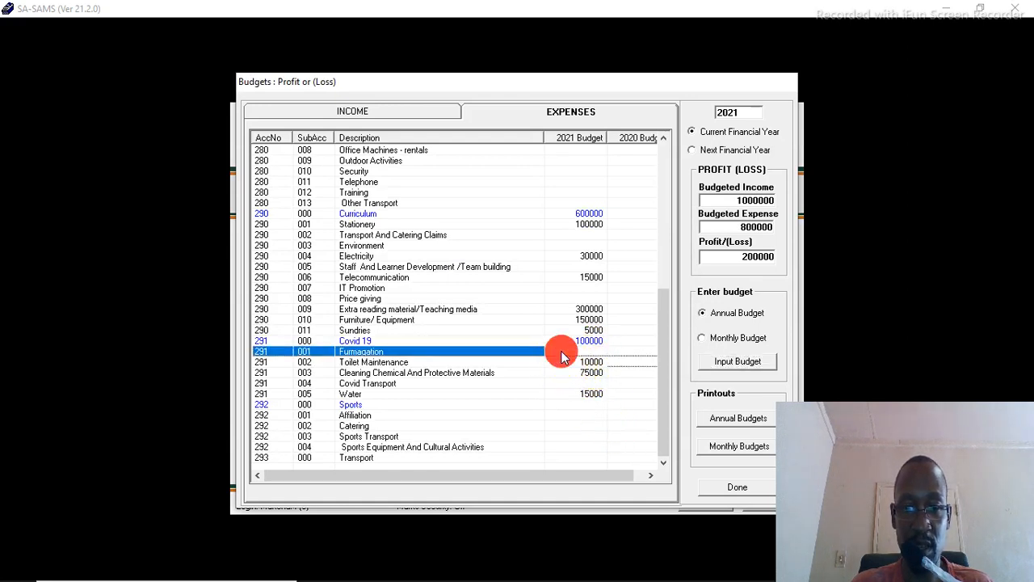
pyautogui.click(736, 361)
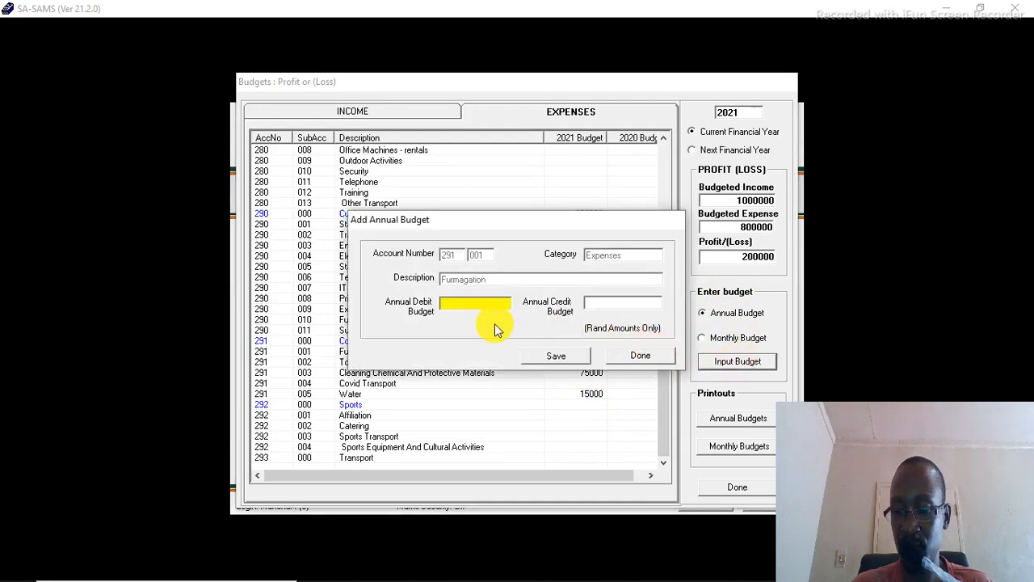
pyautogui.write('500')
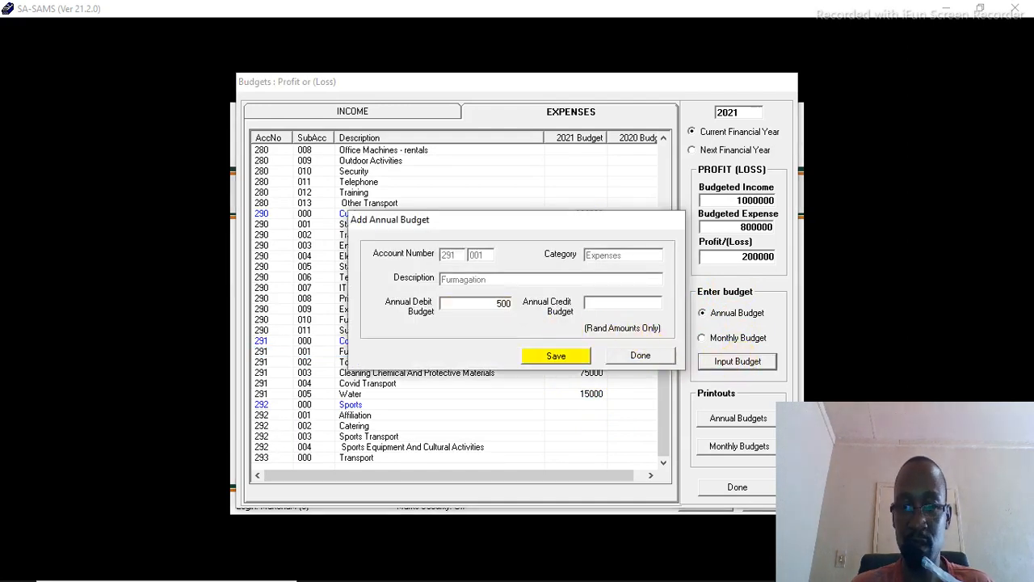
pyautogui.write('00')
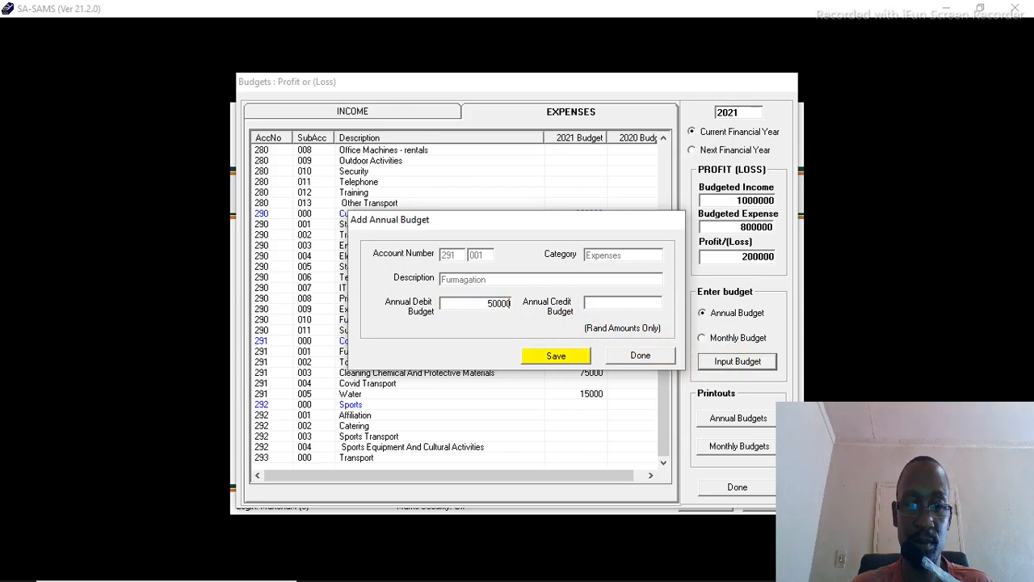
pyautogui.click(536, 358)
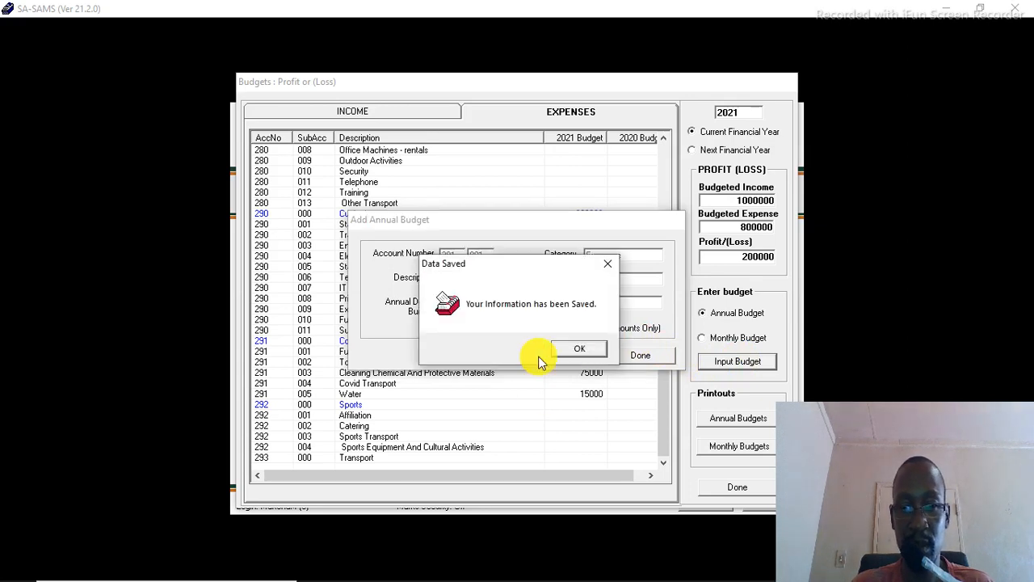
pyautogui.click(591, 351)
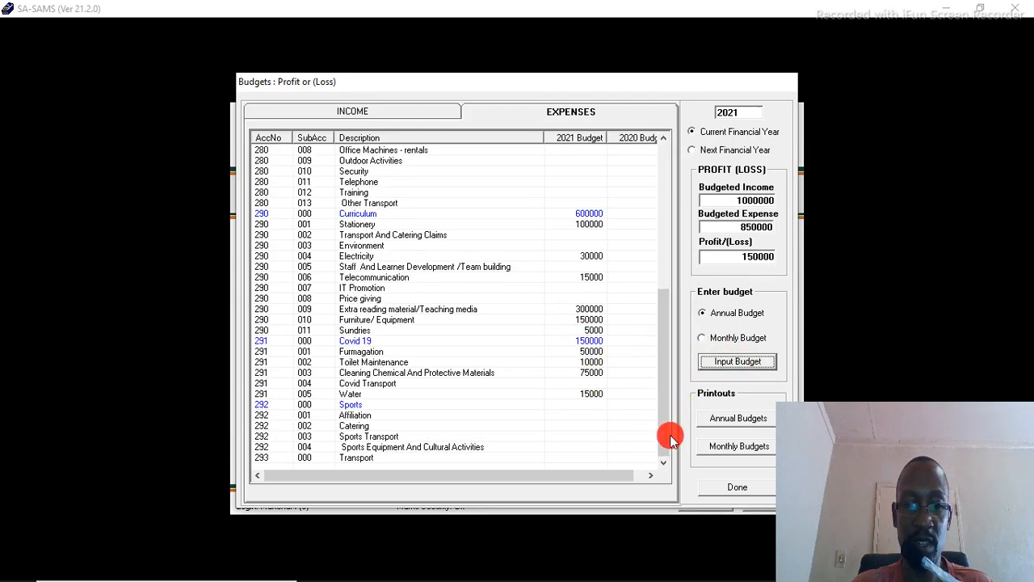
# Step: Set the Affiliation annual debit budget under Sports to 30000 and save it
pyautogui.click(465, 418)
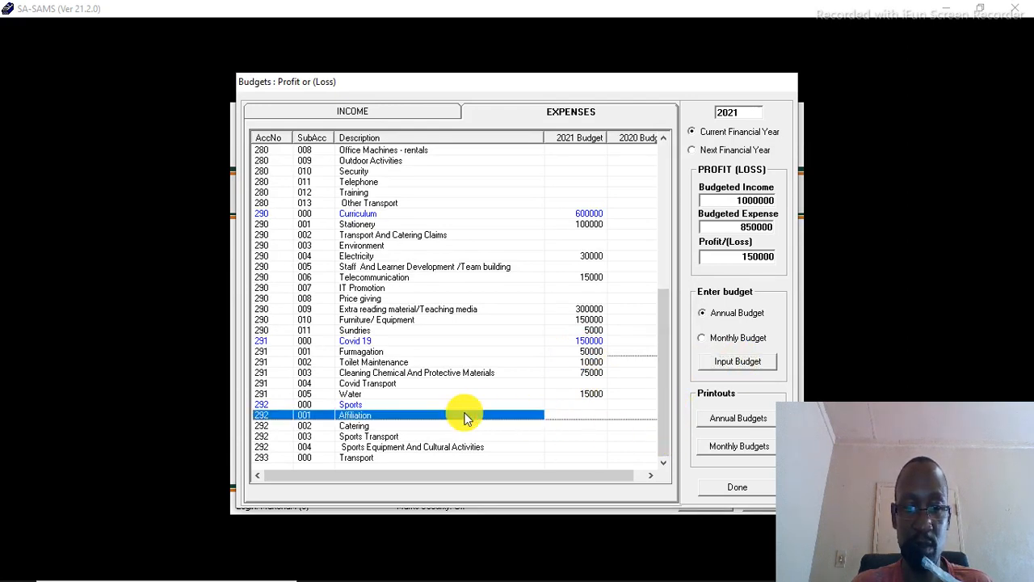
pyautogui.click(408, 406)
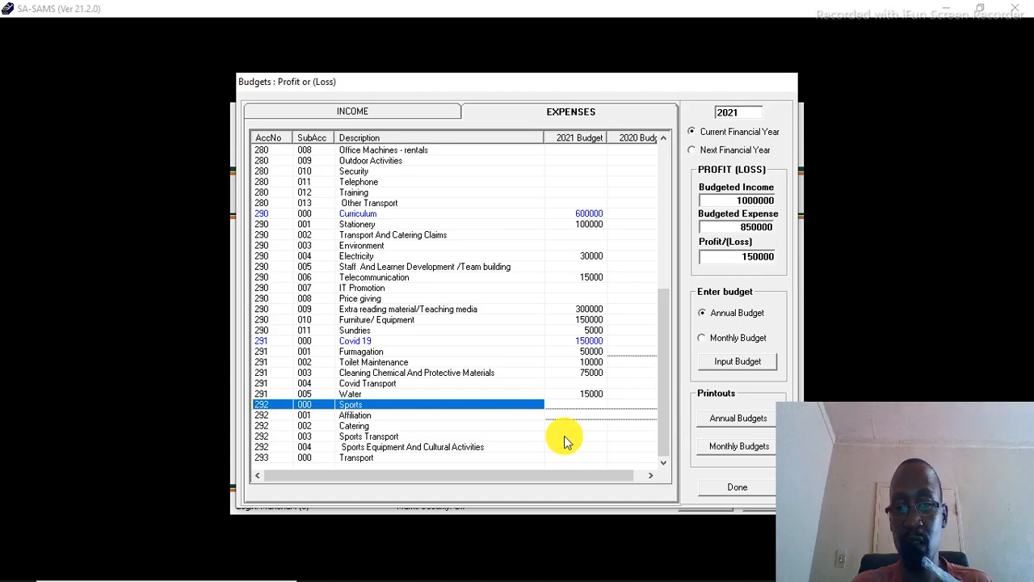
pyautogui.click(526, 417)
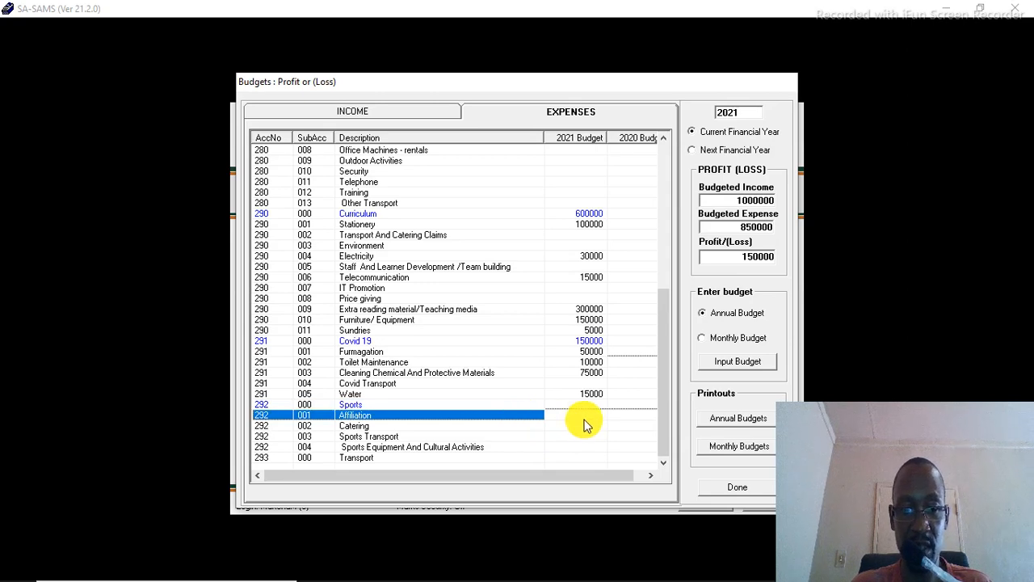
pyautogui.click(736, 362)
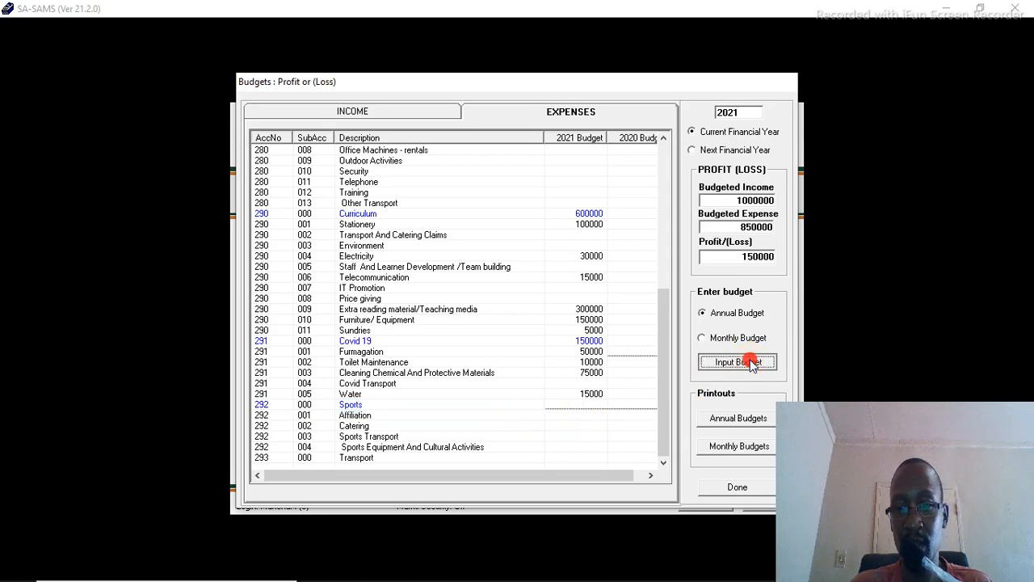
pyautogui.click(467, 304)
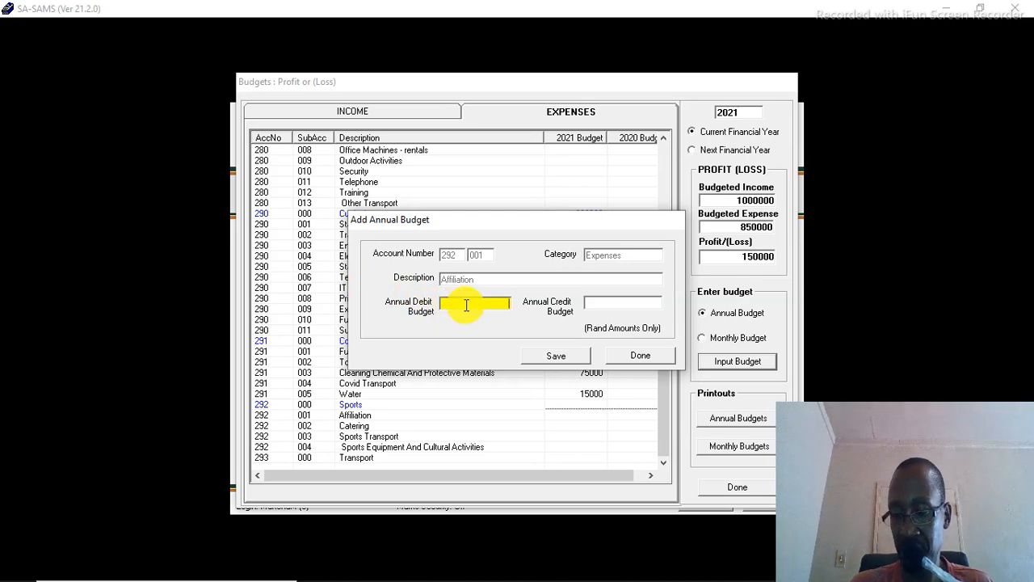
pyautogui.write('30')
pyautogui.press('Tab')
pyautogui.write('000')
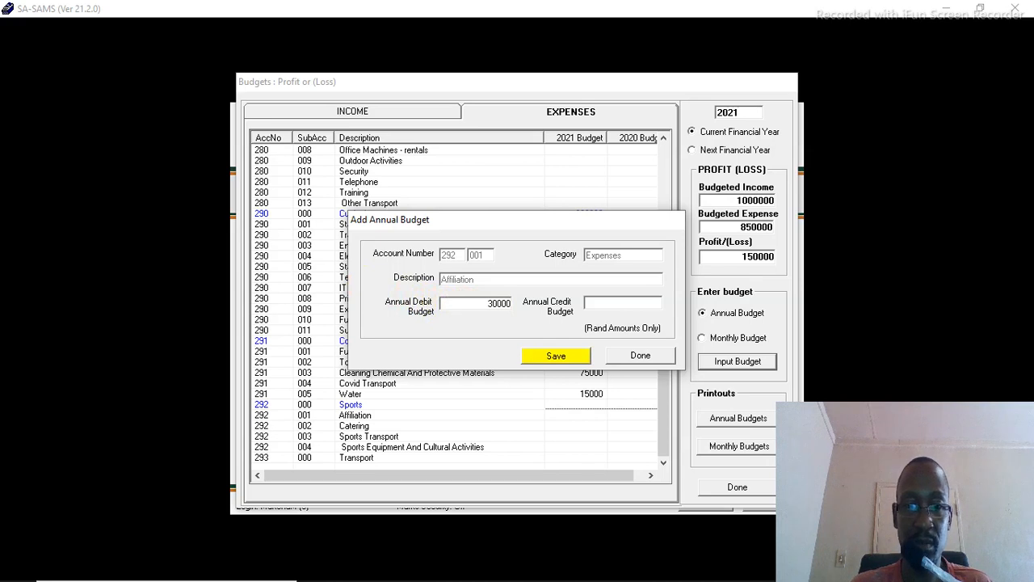
pyautogui.click(550, 355)
pyautogui.click(578, 352)
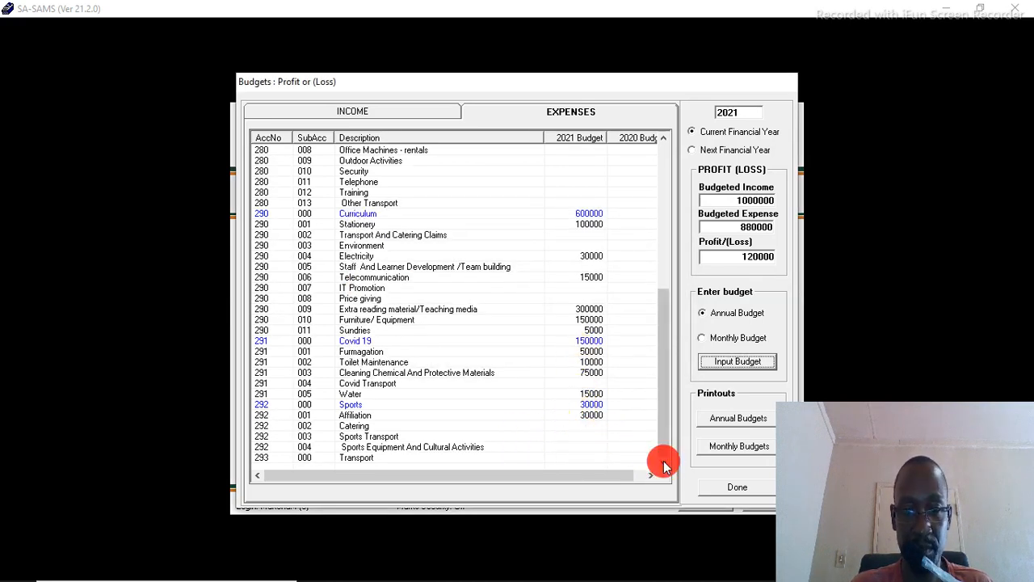
# Step: Set the Catering annual debit budget under Sports to 30000 and save it
pyautogui.click(415, 437)
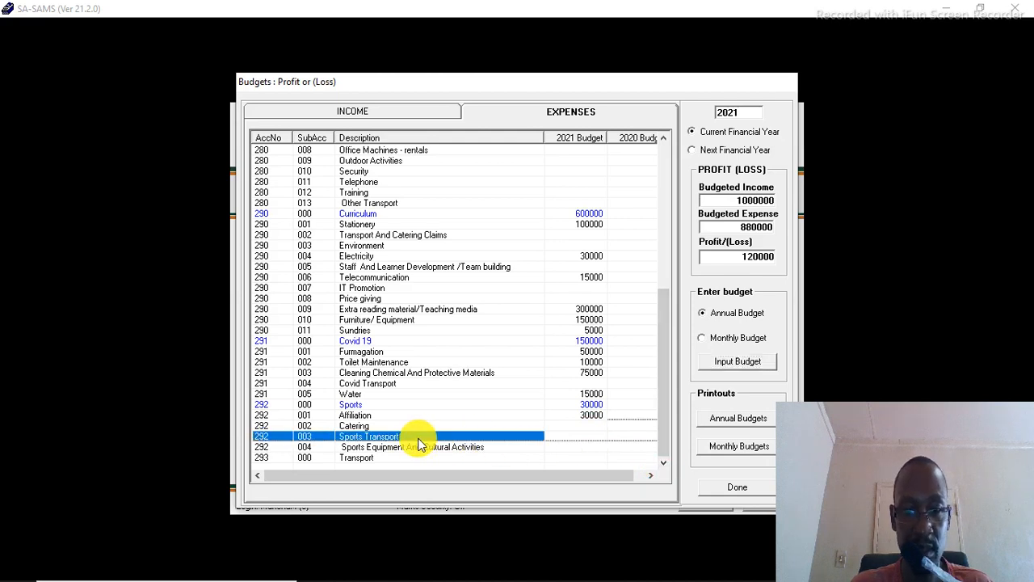
pyautogui.click(397, 426)
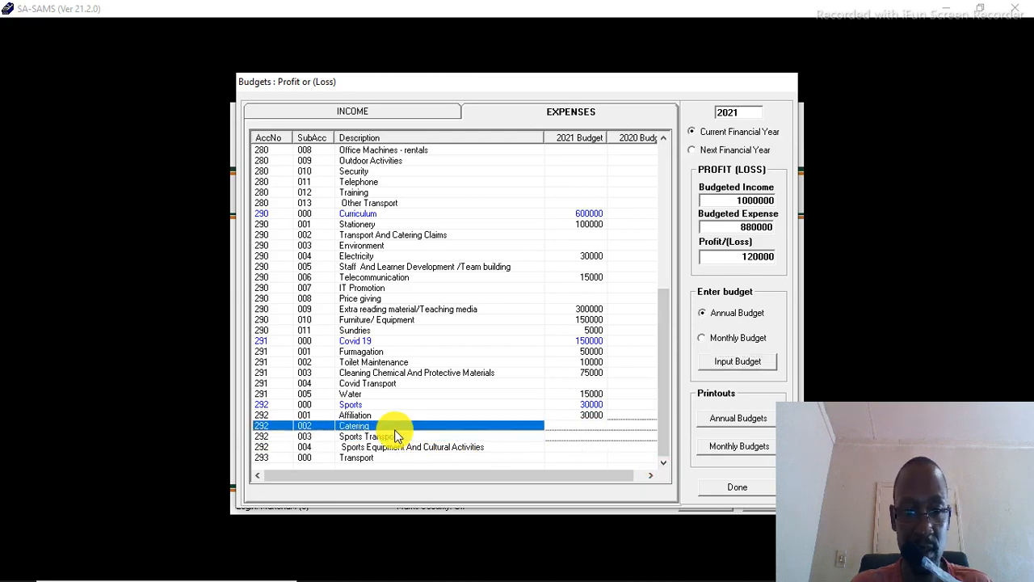
pyautogui.click(742, 362)
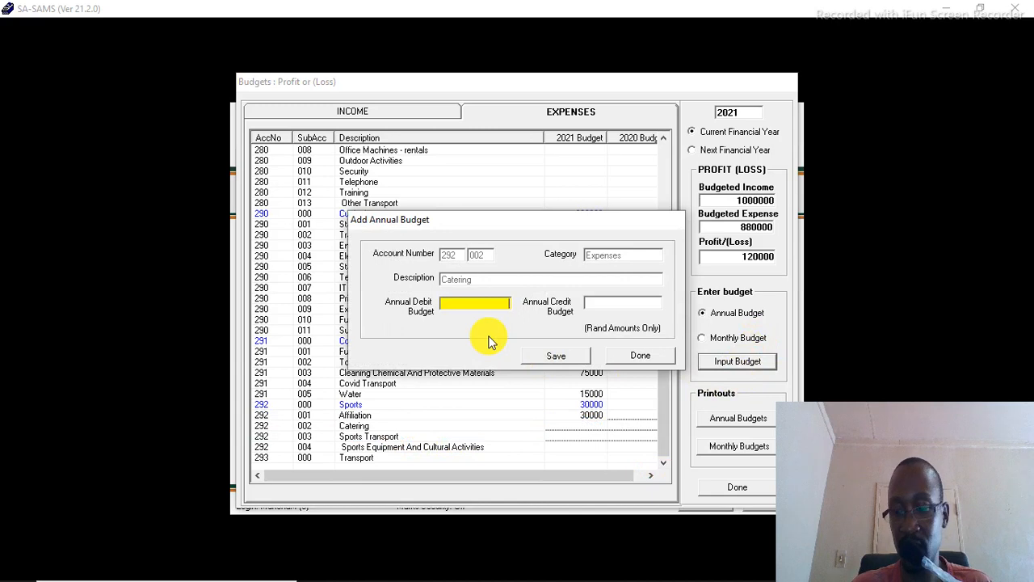
pyautogui.write('3')
pyautogui.press('Return')
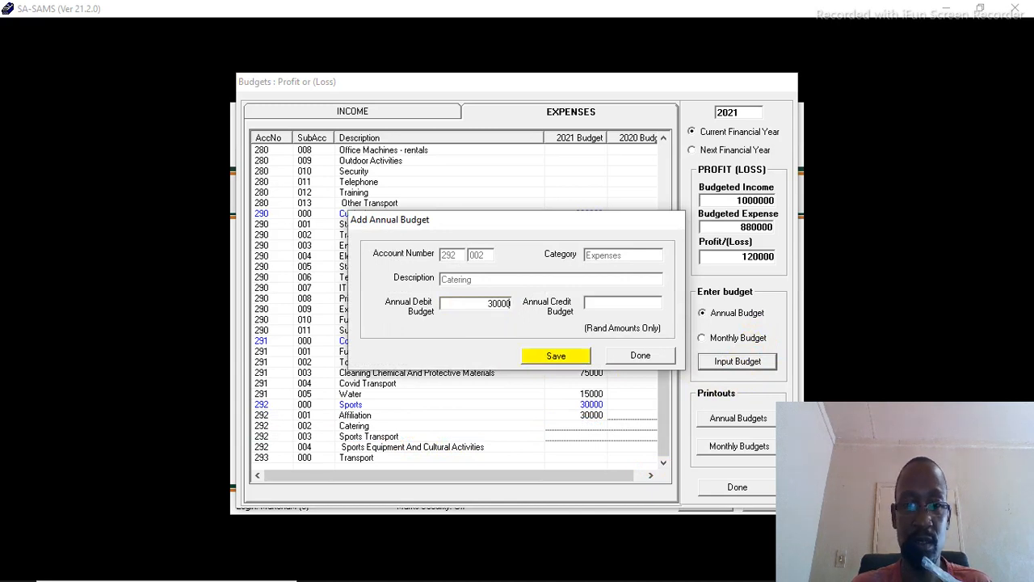
pyautogui.click(577, 356)
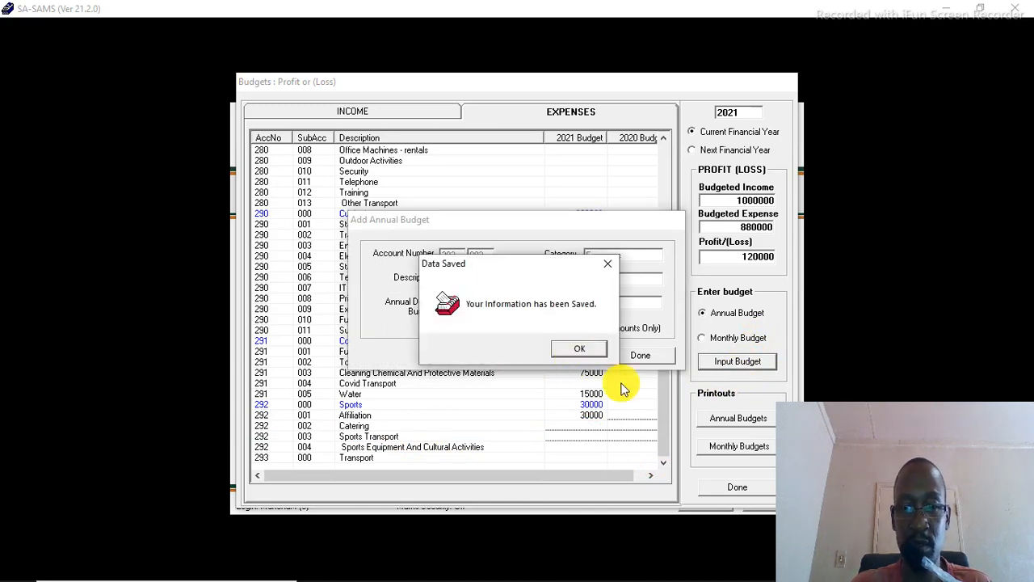
pyautogui.click(587, 349)
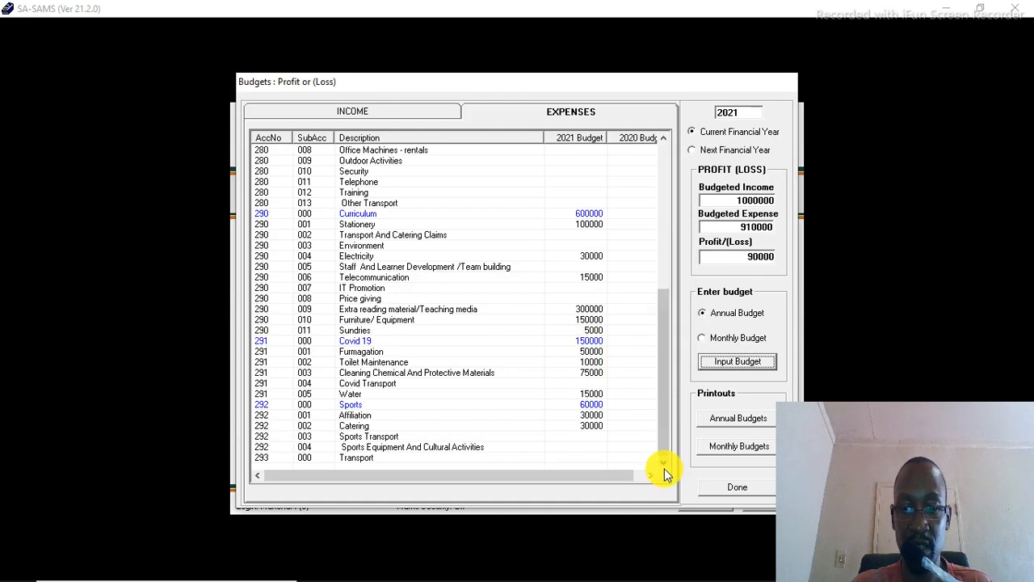
# Step: Set the Sports Transport annual debit budget to 20000 and save it
pyautogui.click(435, 440)
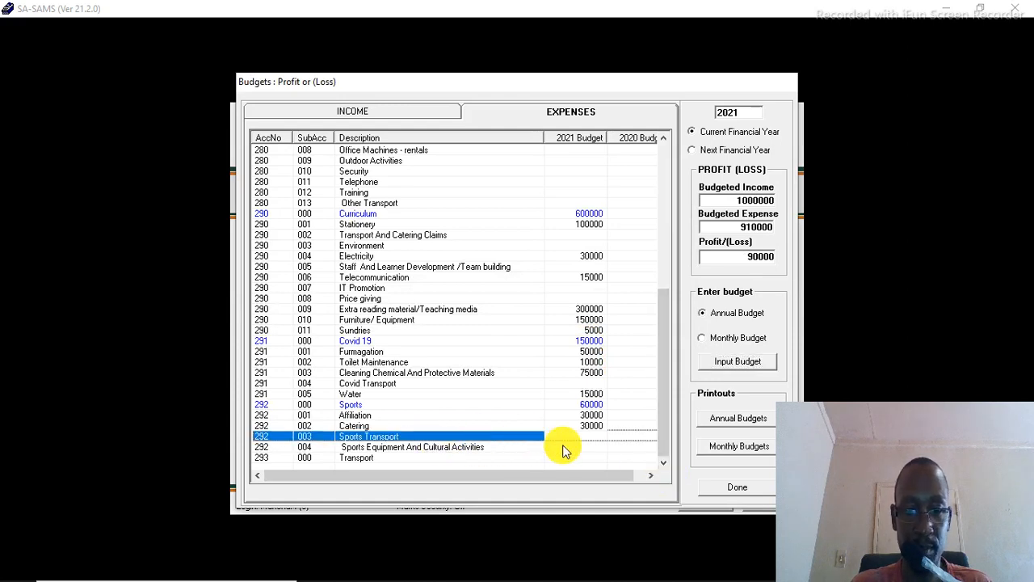
pyautogui.click(736, 365)
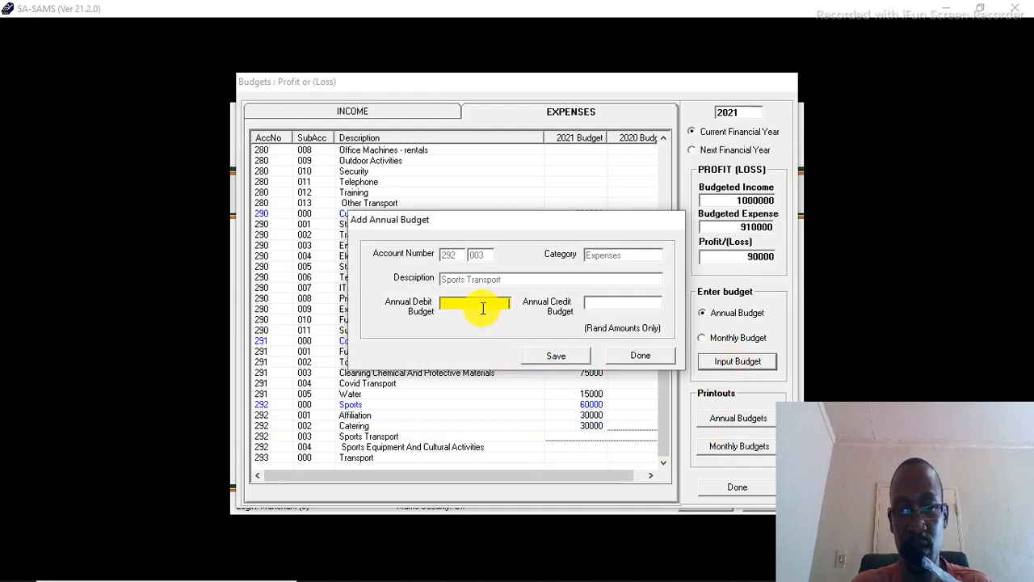
pyautogui.write('20')
pyautogui.press('Return')
pyautogui.write('000')
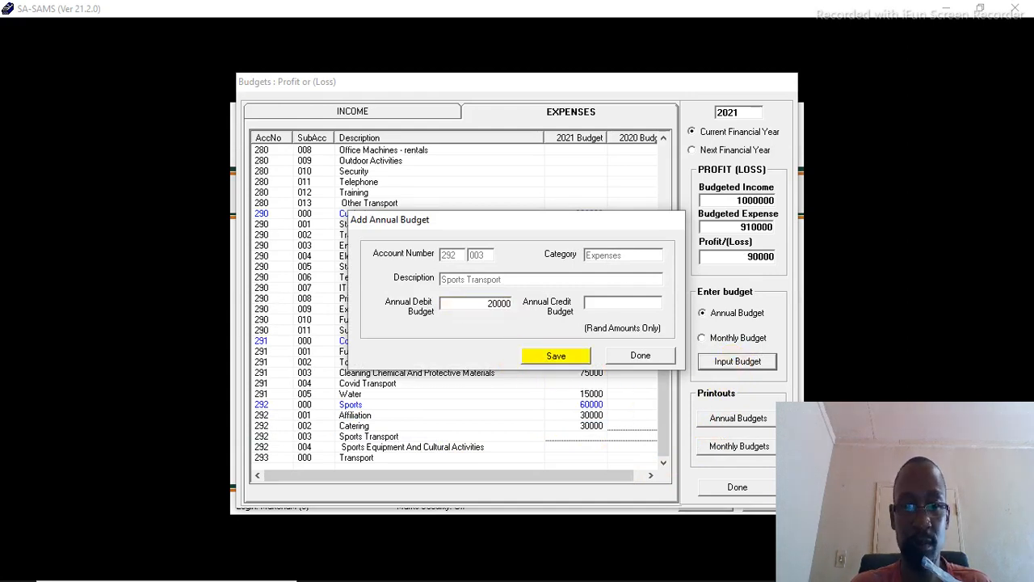
pyautogui.click(556, 357)
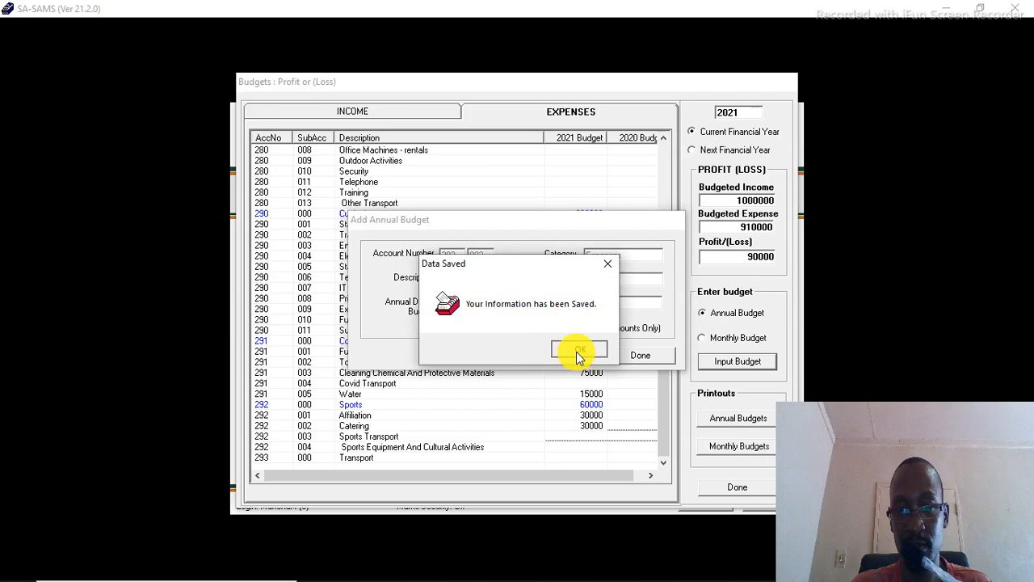
pyautogui.click(576, 352)
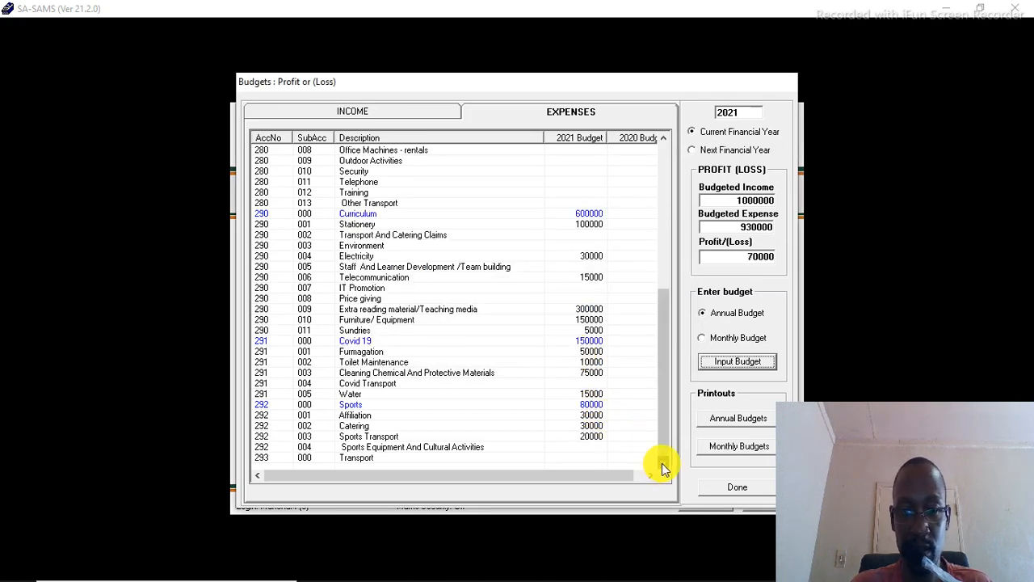
# Step: Set the Sports Equipment And Cultural Activities annual debit budget to 20000 and save it
pyautogui.click(472, 447)
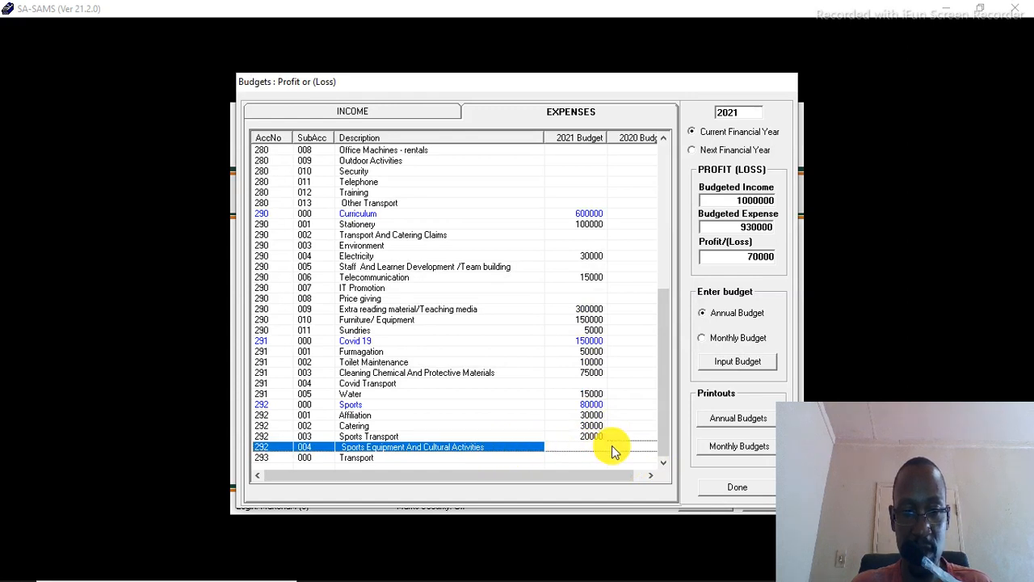
pyautogui.click(738, 362)
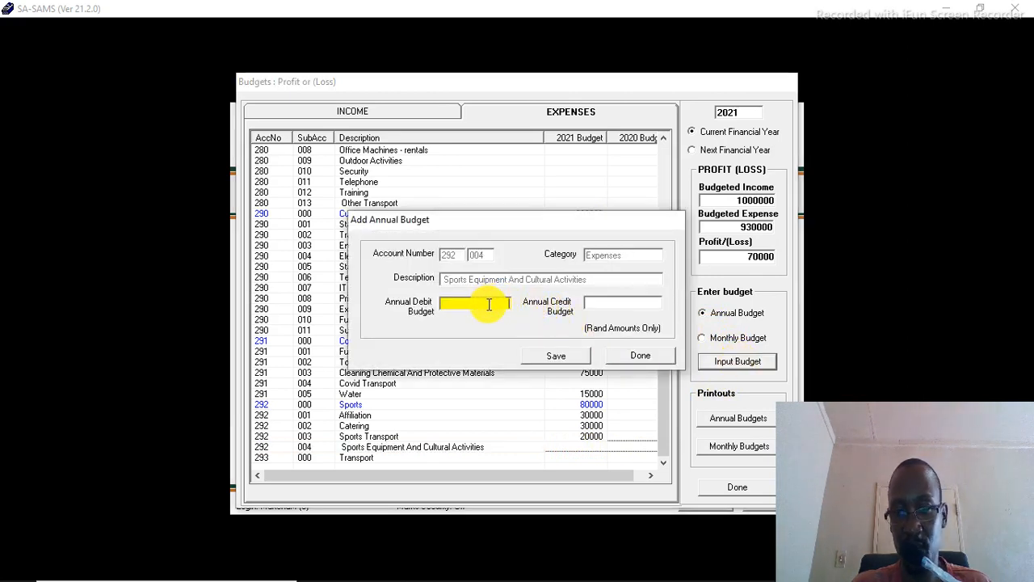
pyautogui.write('20000')
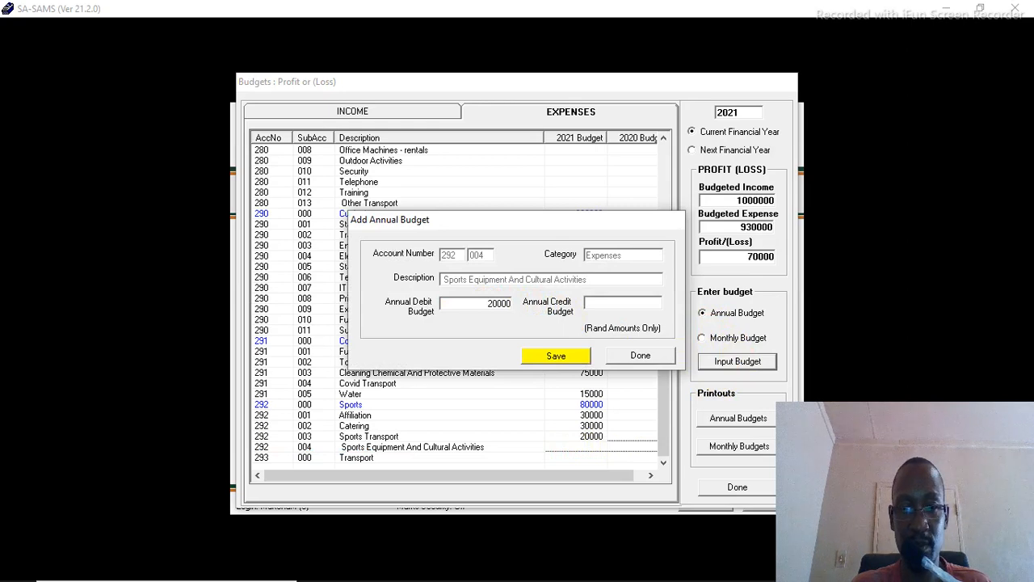
pyautogui.click(540, 355)
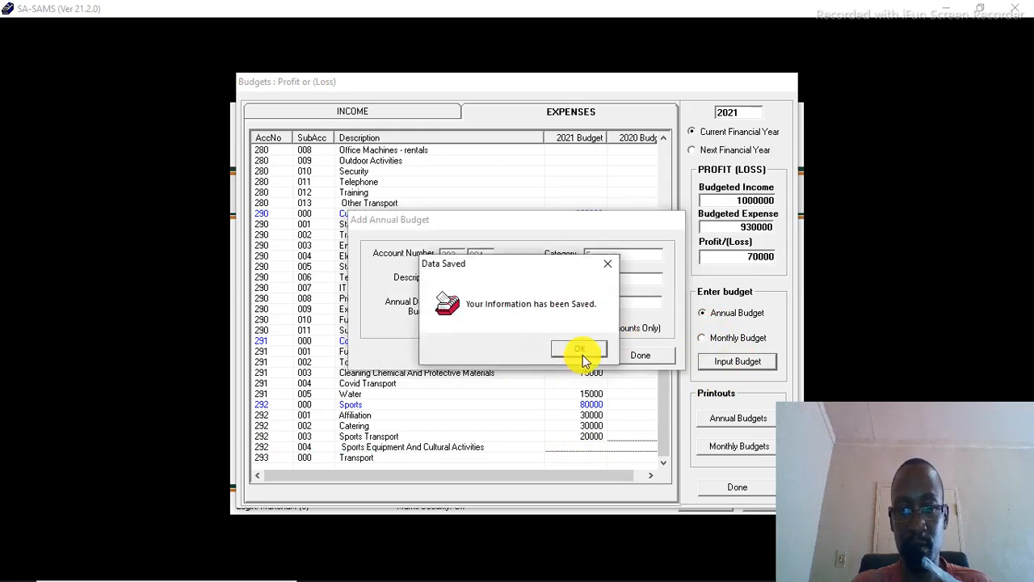
pyautogui.click(586, 350)
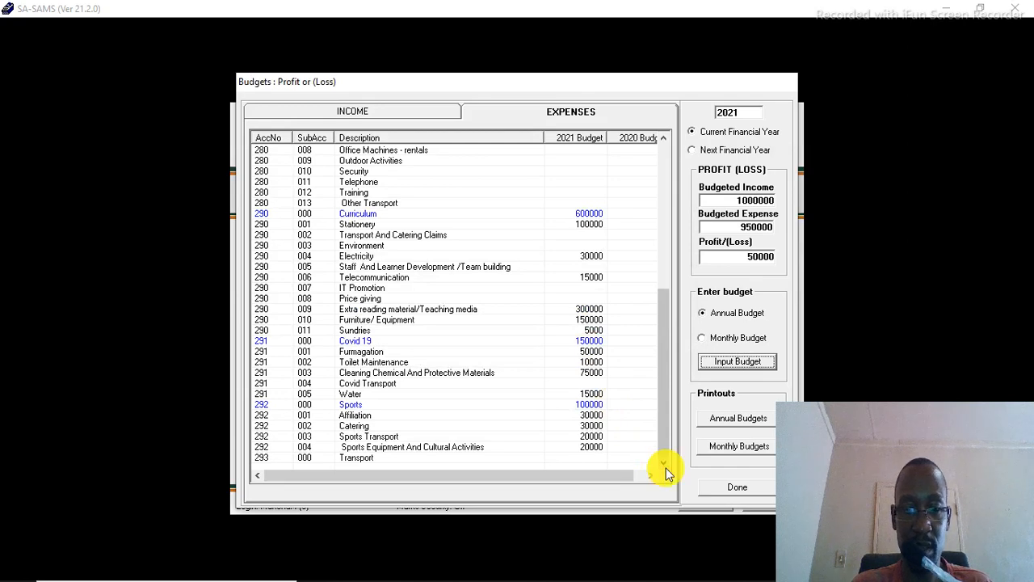
# Step: Set the Transport (293-000) annual debit budget to 50000 and save it
pyautogui.click(377, 459)
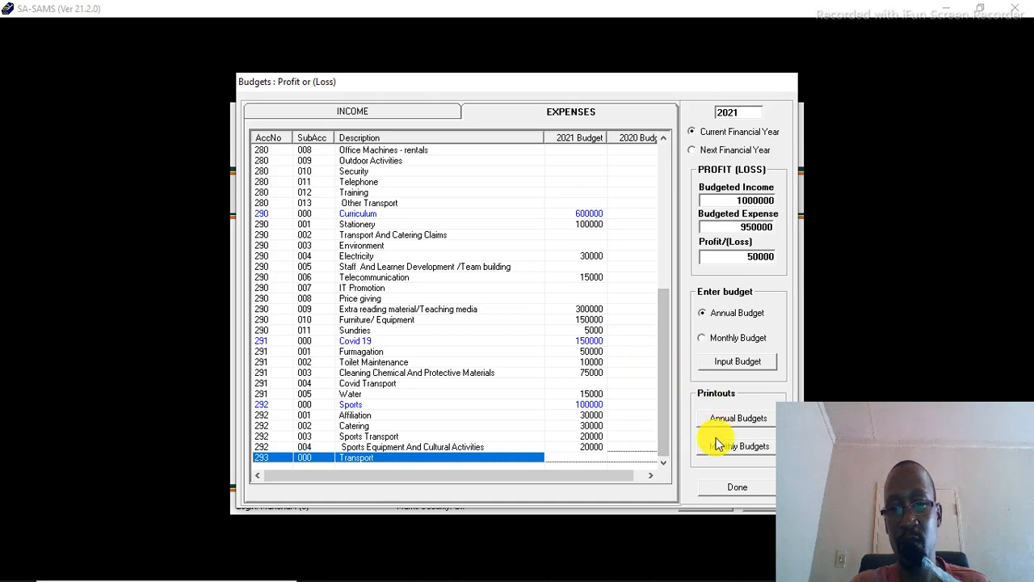
pyautogui.click(731, 362)
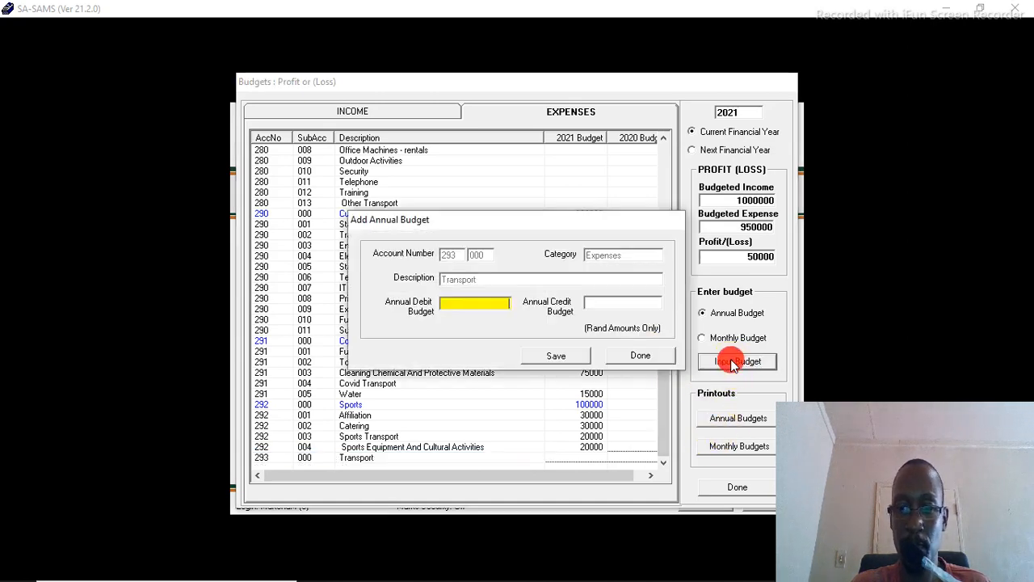
pyautogui.write('500')
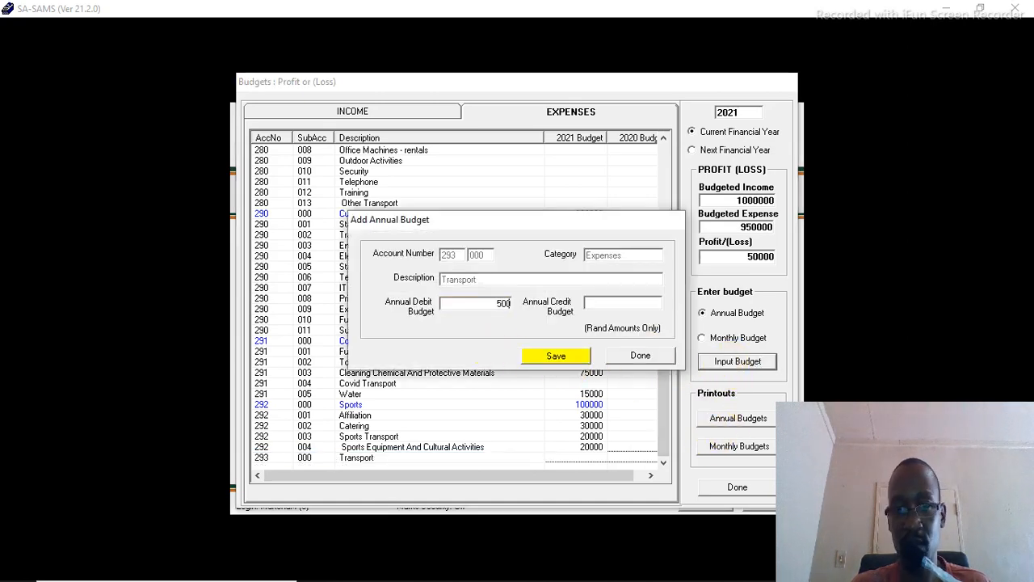
pyautogui.write('00')
pyautogui.click(550, 360)
pyautogui.click(575, 349)
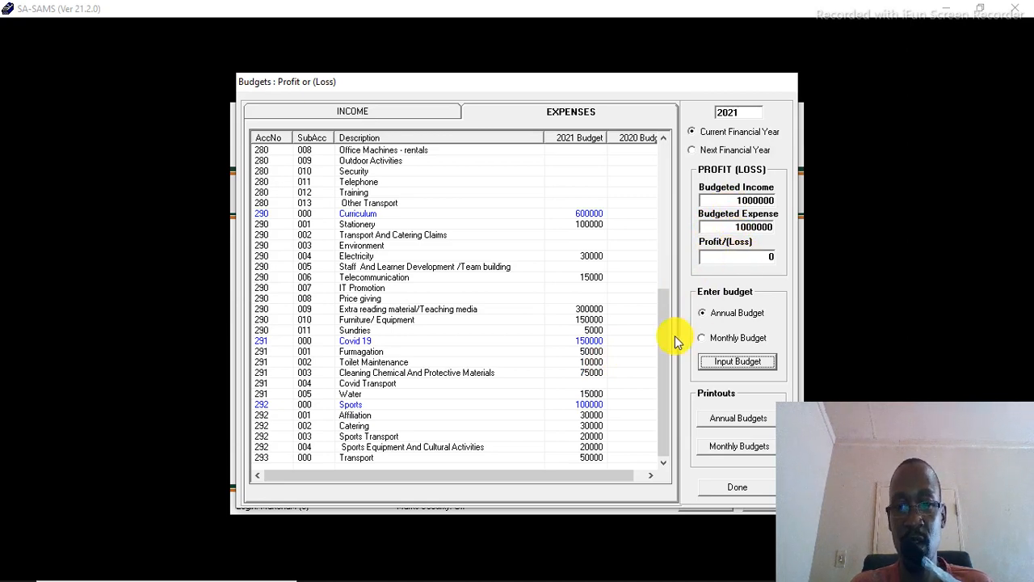
# Step: Close the Budgets screen and reopen it on the expenses list
pyautogui.moveTo(664, 345)
pyautogui.mouseDown()
pyautogui.moveTo(660, 194)
pyautogui.moveTo(677, 359)
pyautogui.mouseUp()
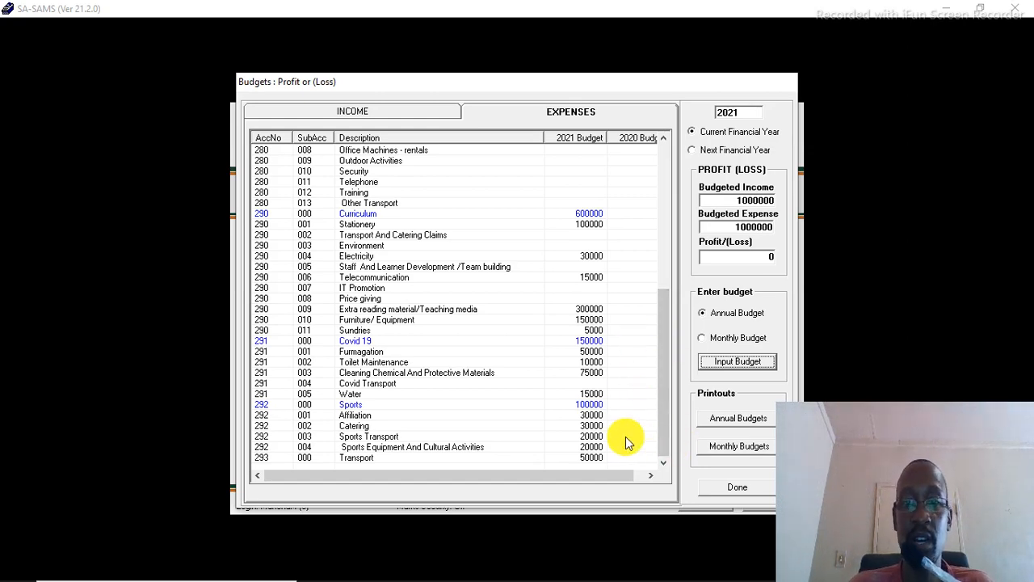
pyautogui.click(718, 488)
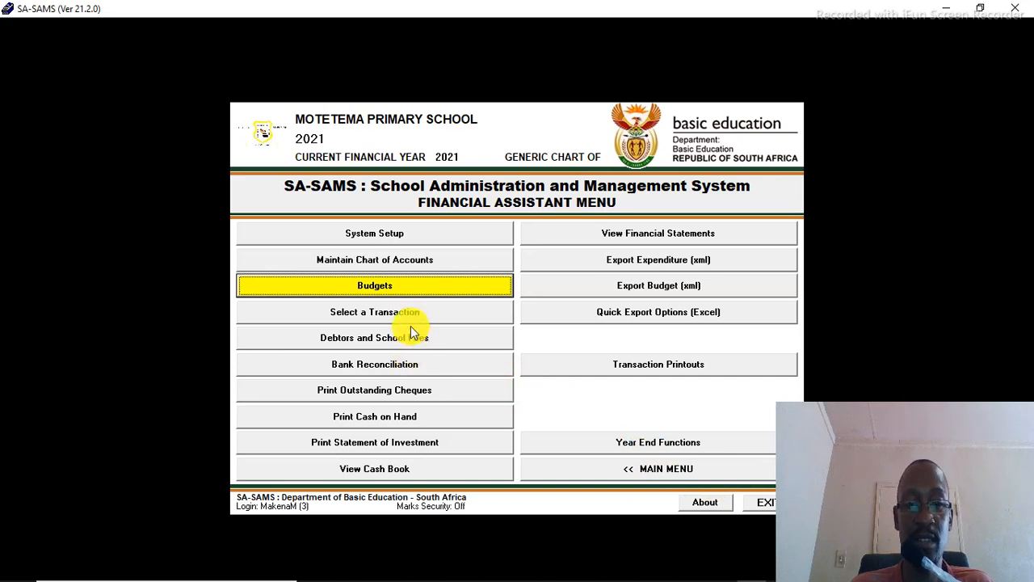
pyautogui.click(409, 288)
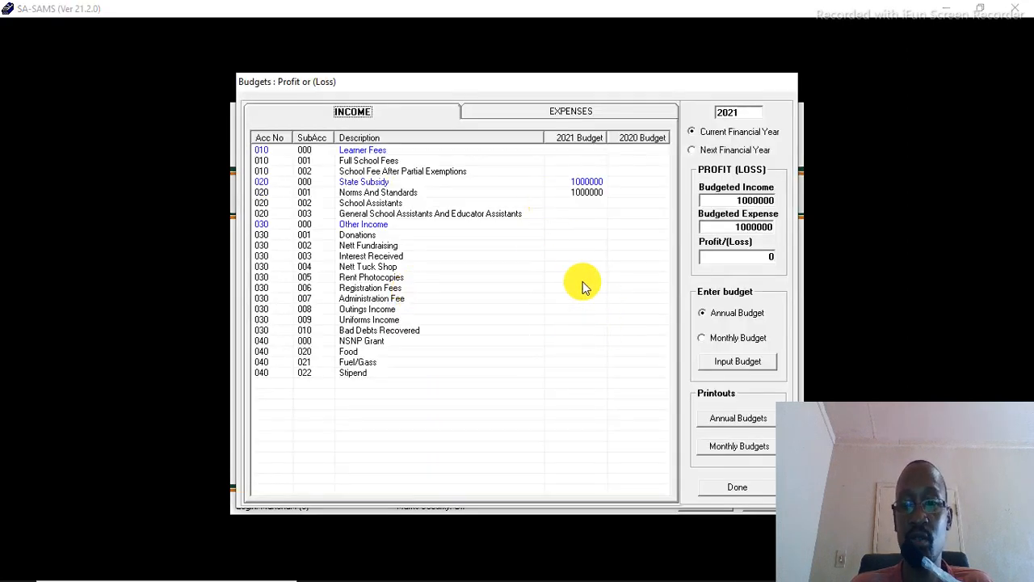
pyautogui.click(523, 117)
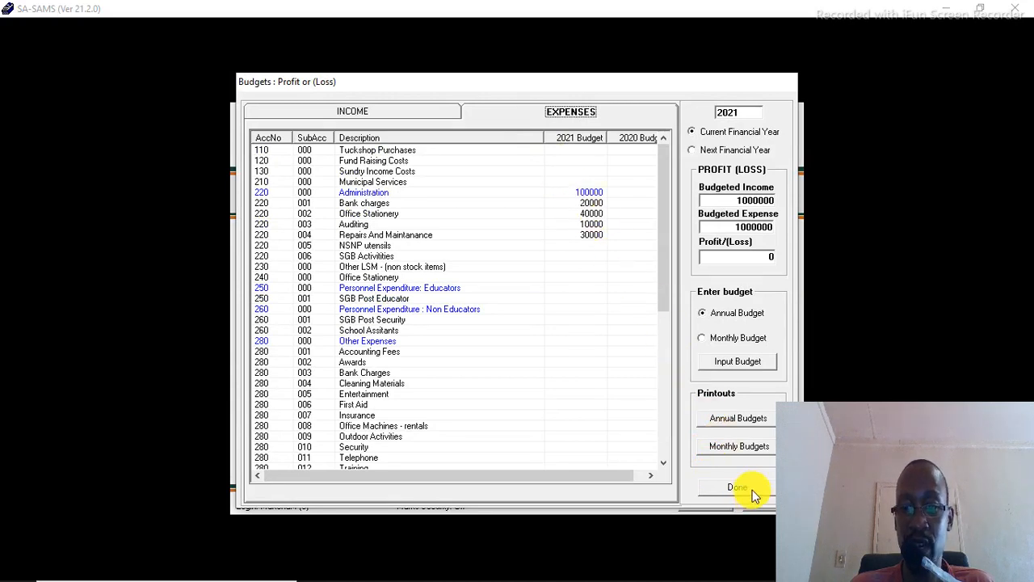
# Step: Generate the annual budgets printout on the Microsoft Print to PDF printer, A4 portrait
pyautogui.click(739, 420)
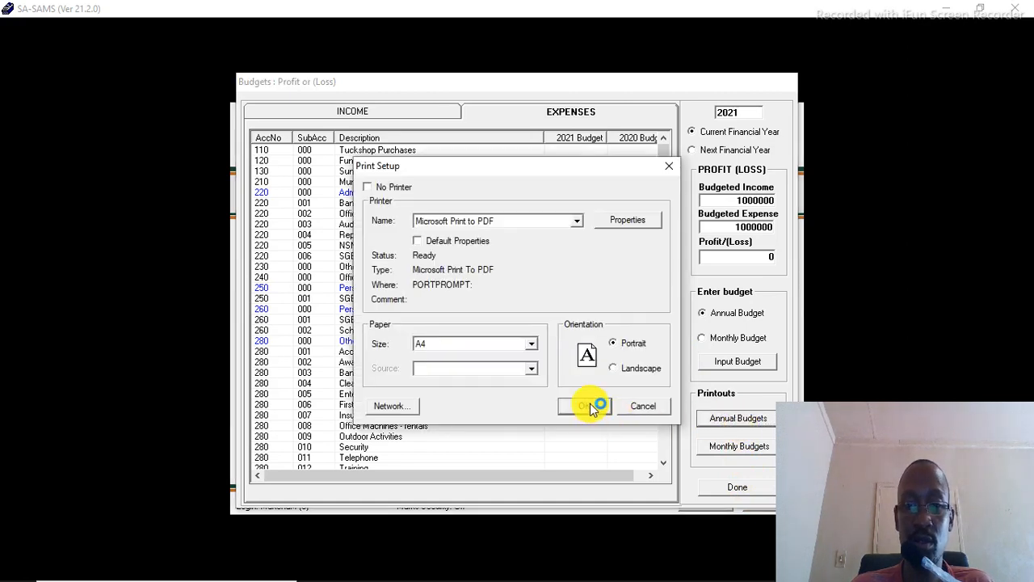
pyautogui.click(591, 405)
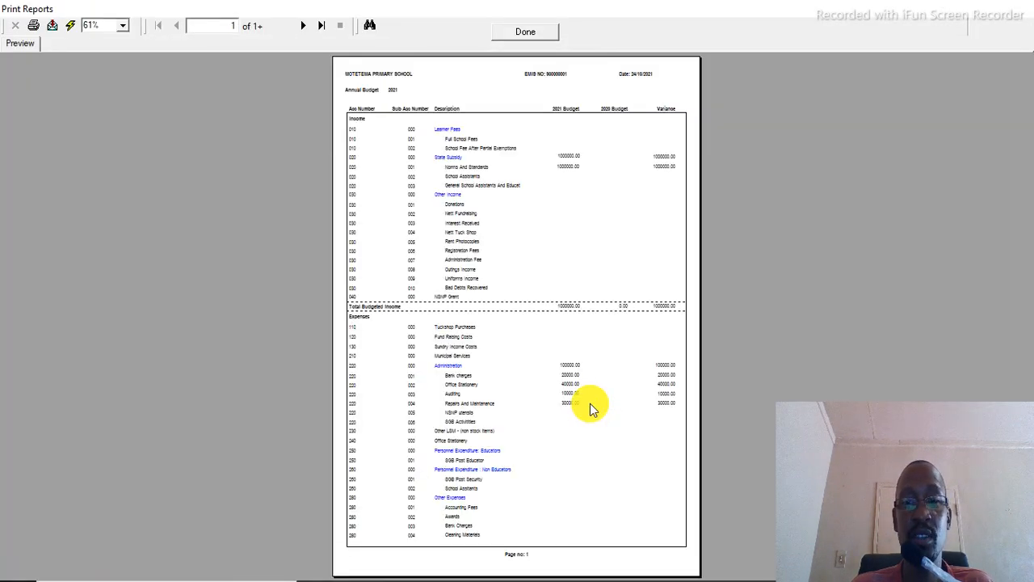
# Step: Zoom the annual budget report preview to 150% and scroll through the first page
pyautogui.click(123, 26)
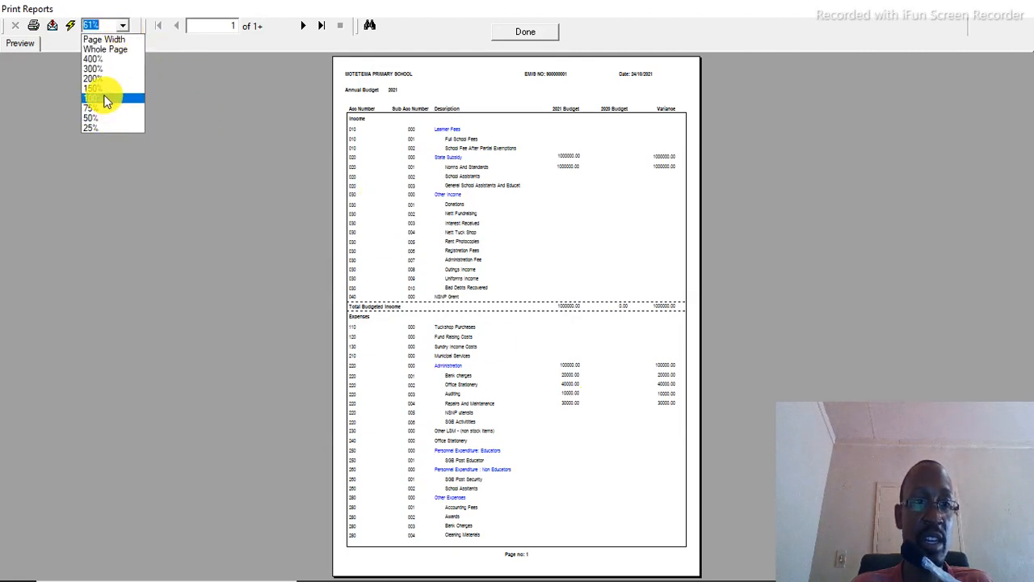
pyautogui.click(106, 98)
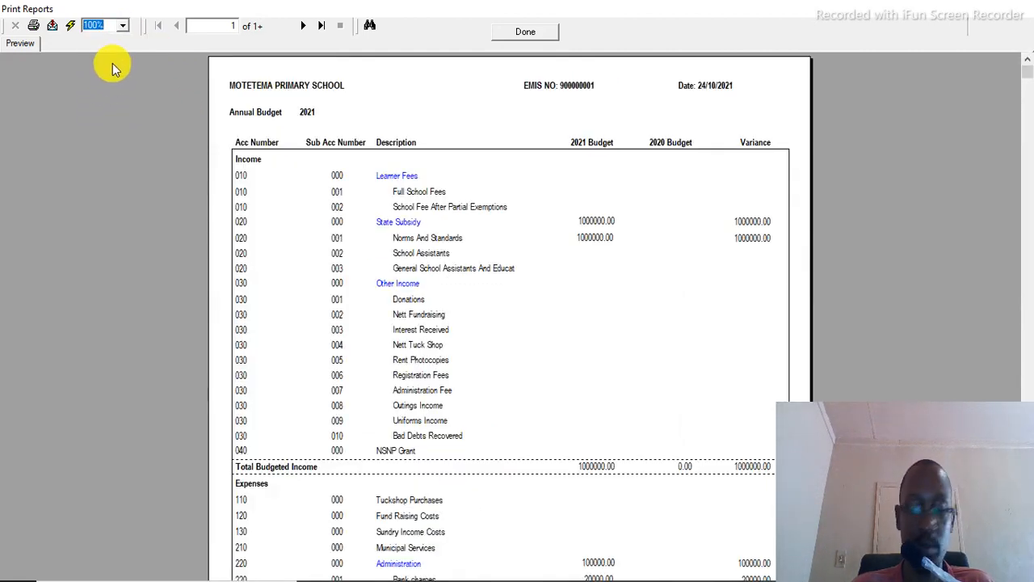
pyautogui.press('Up')
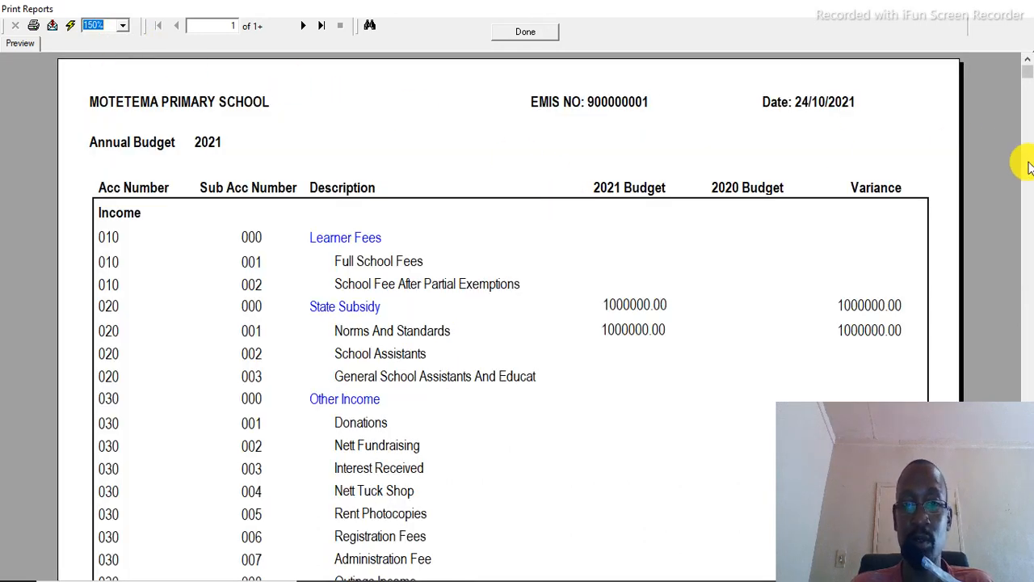
pyautogui.moveTo(1029, 76); pyautogui.dragTo(1025, 541)
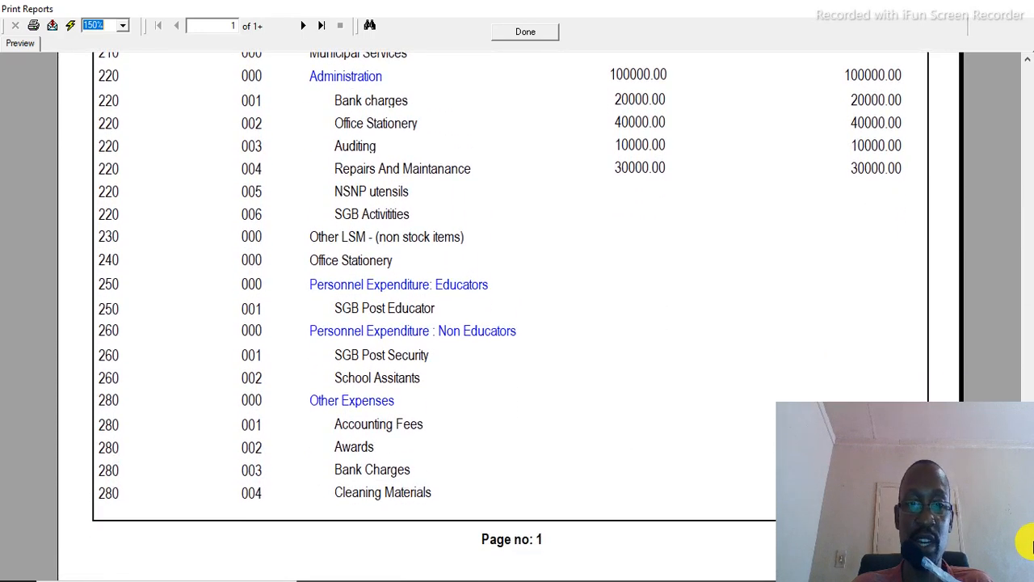
# Step: Try twice to advance to the report's next page, dismissing each message
pyautogui.click(302, 25)
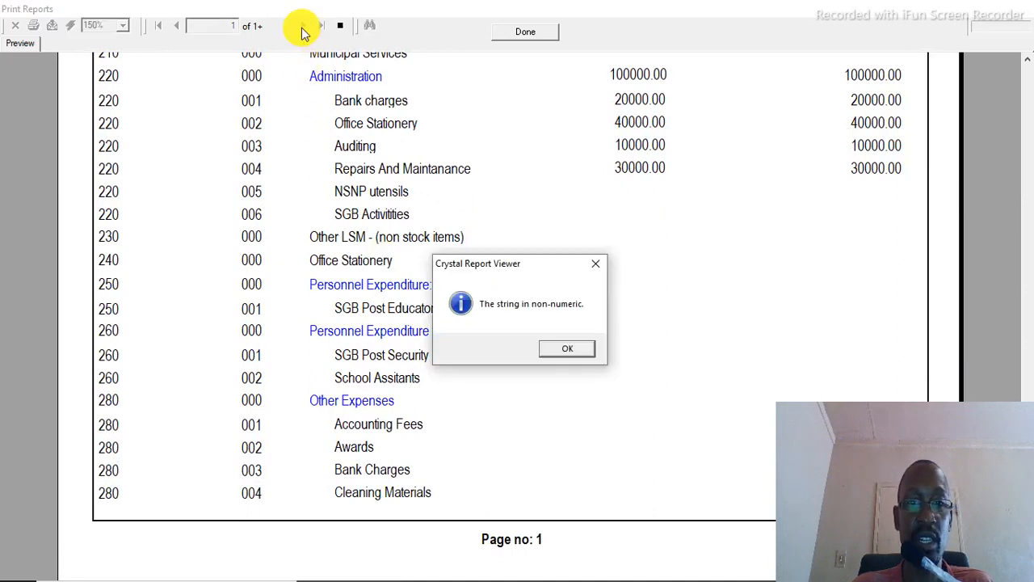
pyautogui.click(566, 347)
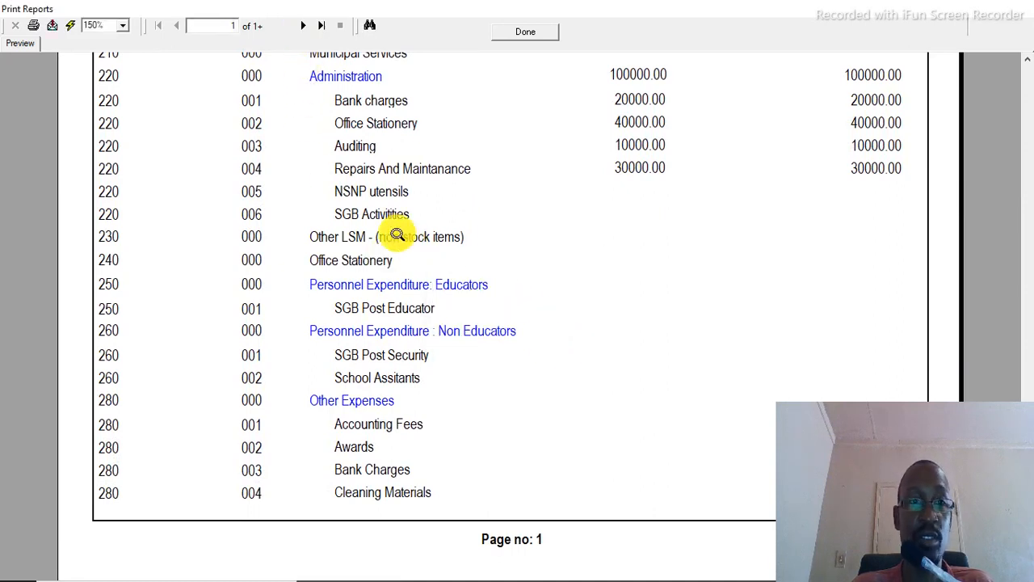
pyautogui.click(302, 26)
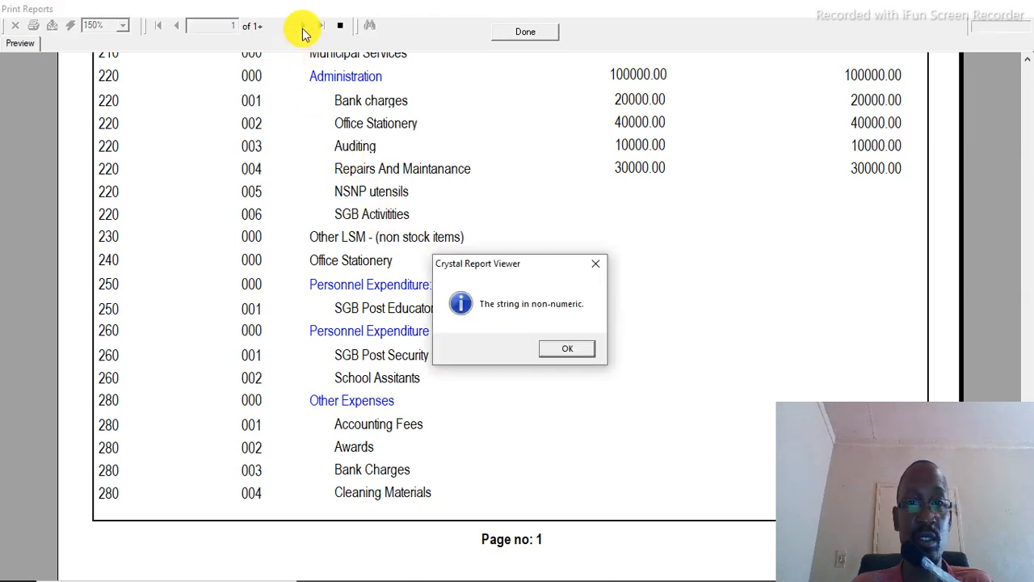
pyautogui.click(575, 347)
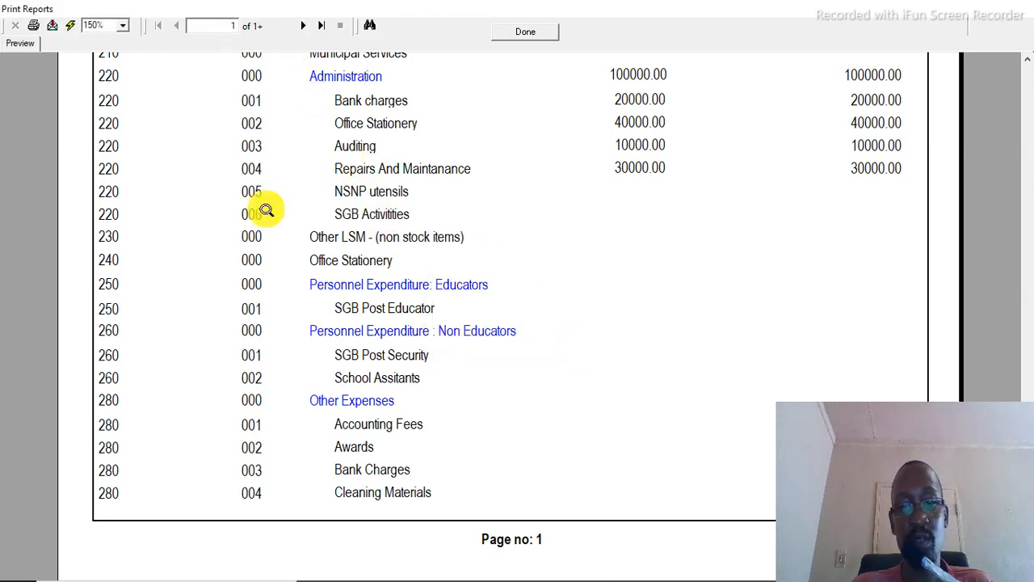
# Step: Export the annual budget report as a PDF named "2021 Budget" on the Desktop
pyautogui.click(32, 25)
pyautogui.click(602, 253)
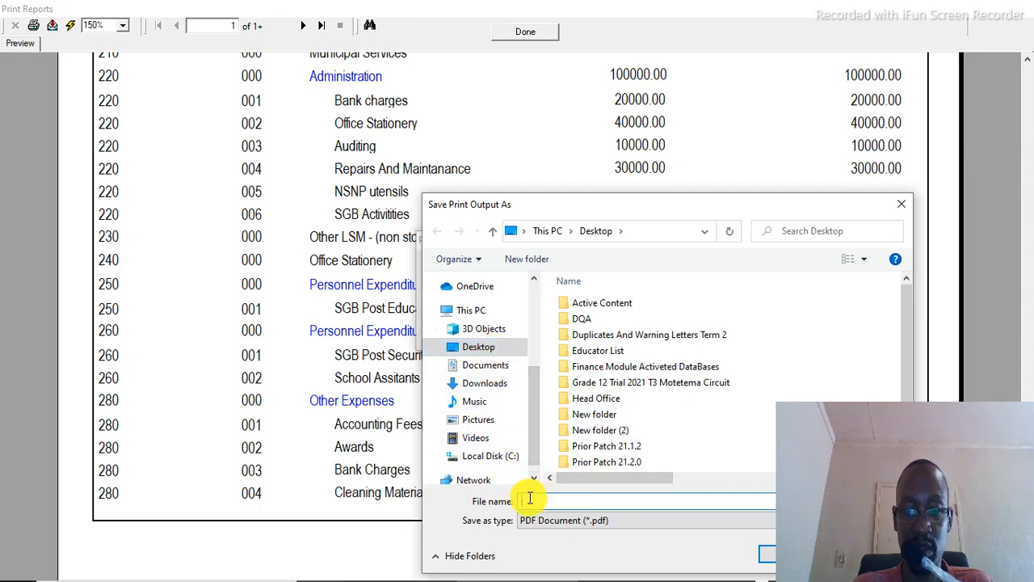
pyautogui.write('2021')
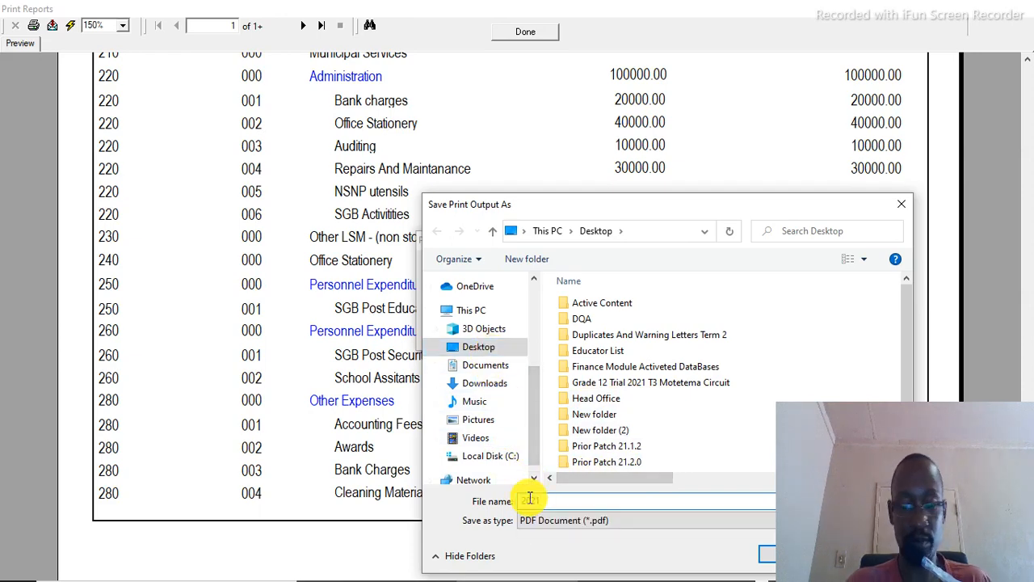
pyautogui.write(' Bu')
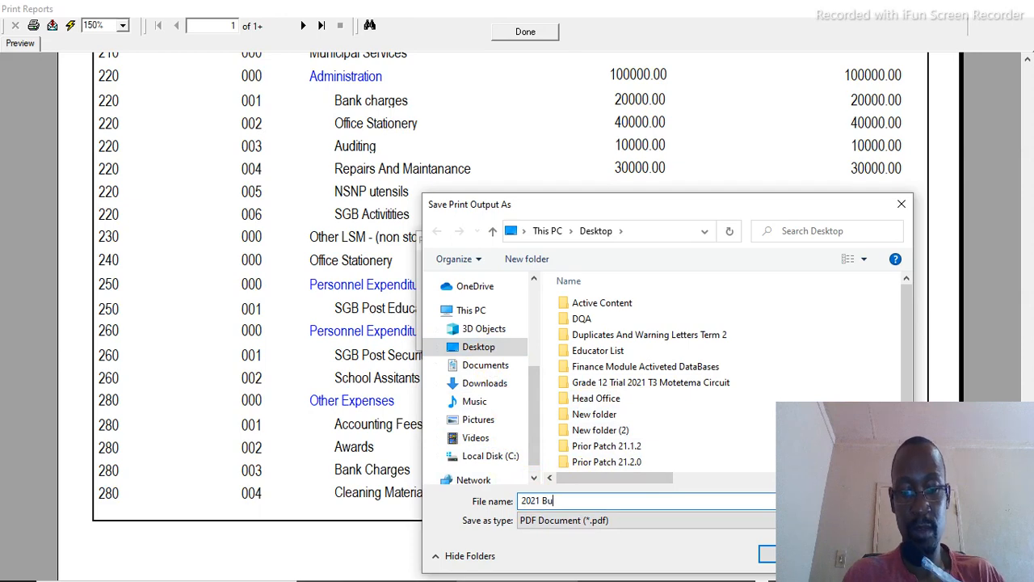
pyautogui.write('dget')
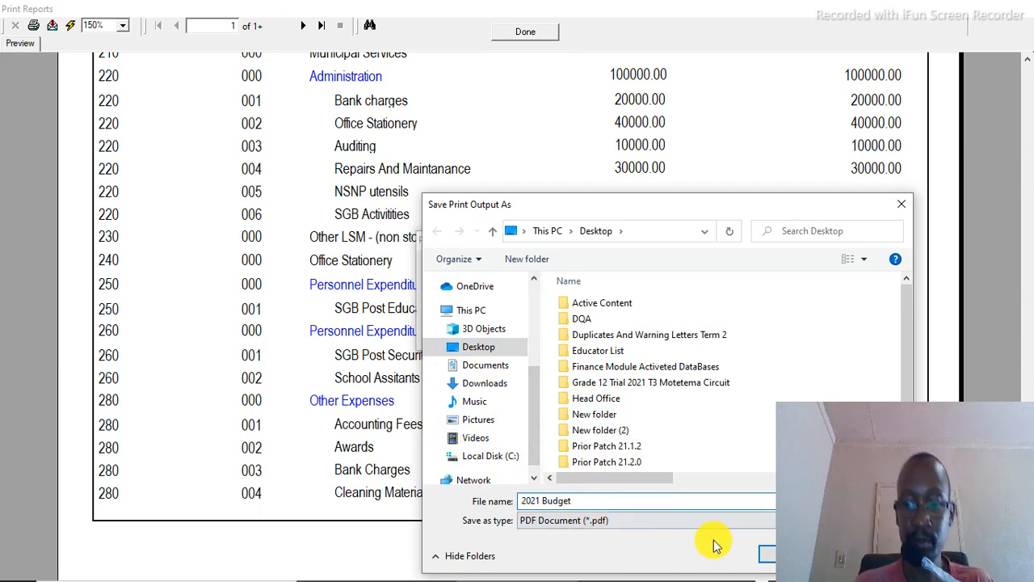
pyautogui.moveTo(666, 210); pyautogui.dragTo(457, 145)
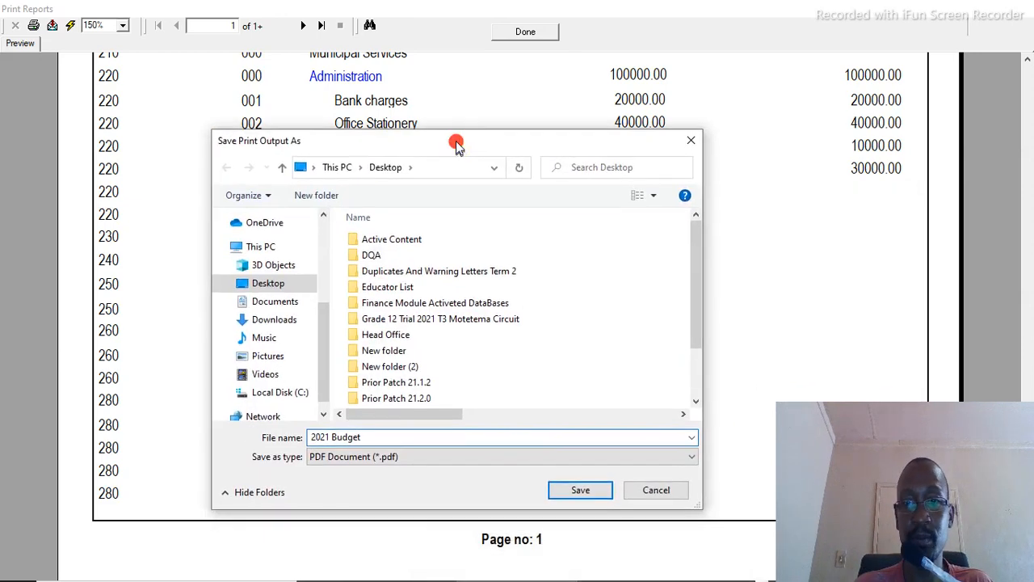
pyautogui.click(596, 488)
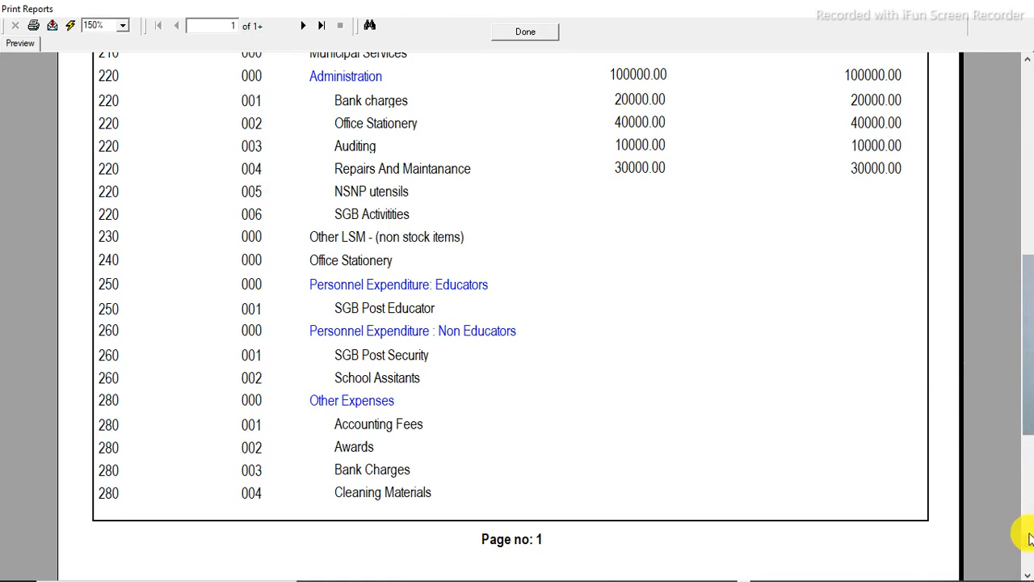
# Step: Close the report preview and the Budgets screen to return to the Financial Assistant menu
pyautogui.click(1026, 572)
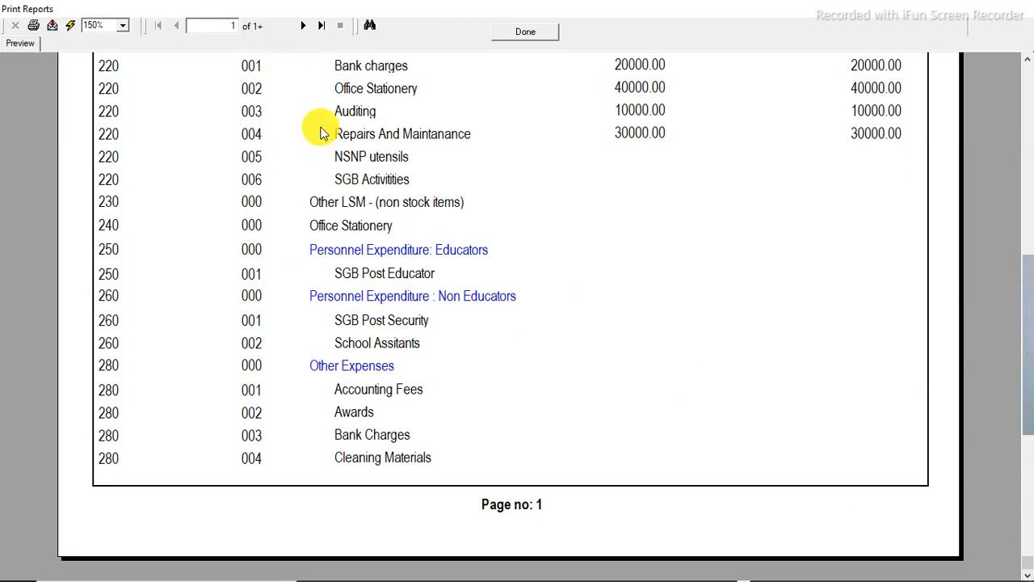
pyautogui.click(521, 33)
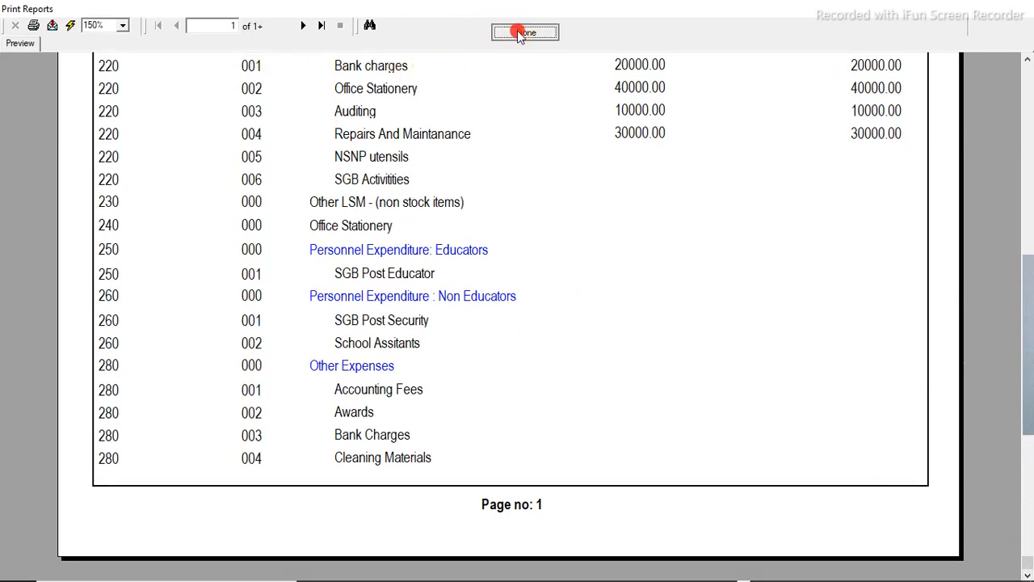
pyautogui.click(740, 485)
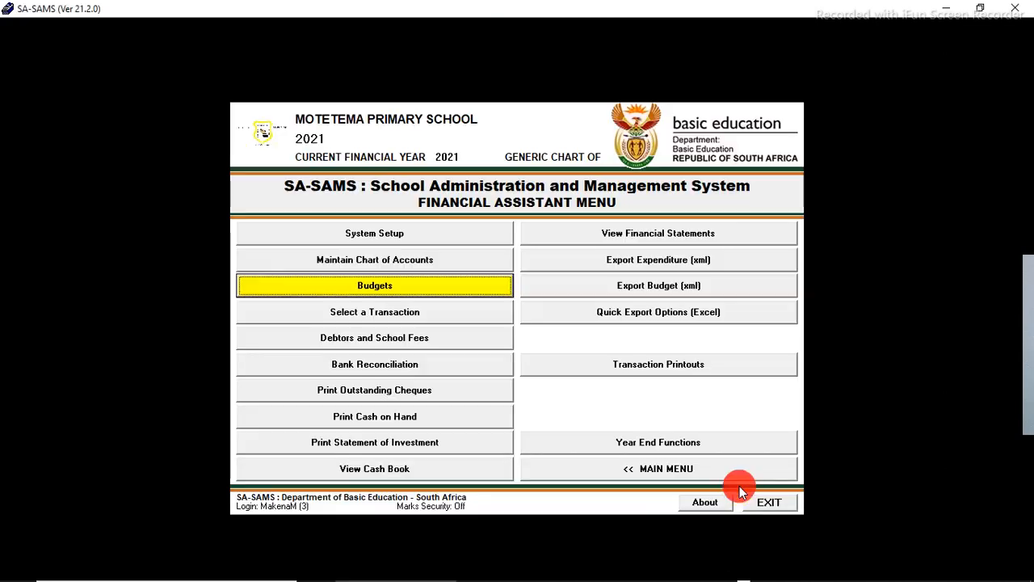
# Step: Open the saved 2021 Budget.pdf from the Desktop
pyautogui.click(1030, 572)
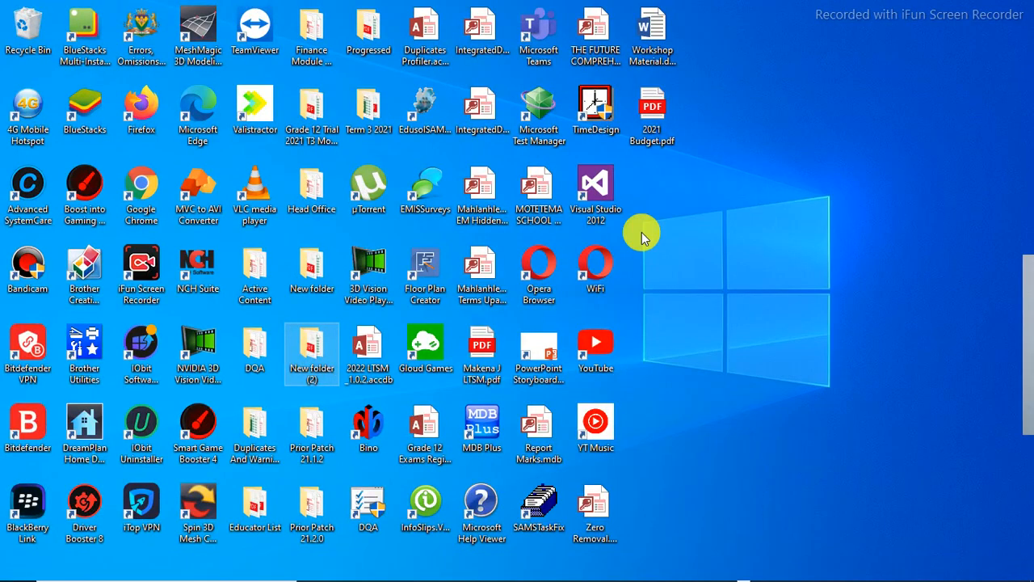
pyautogui.click(651, 117)
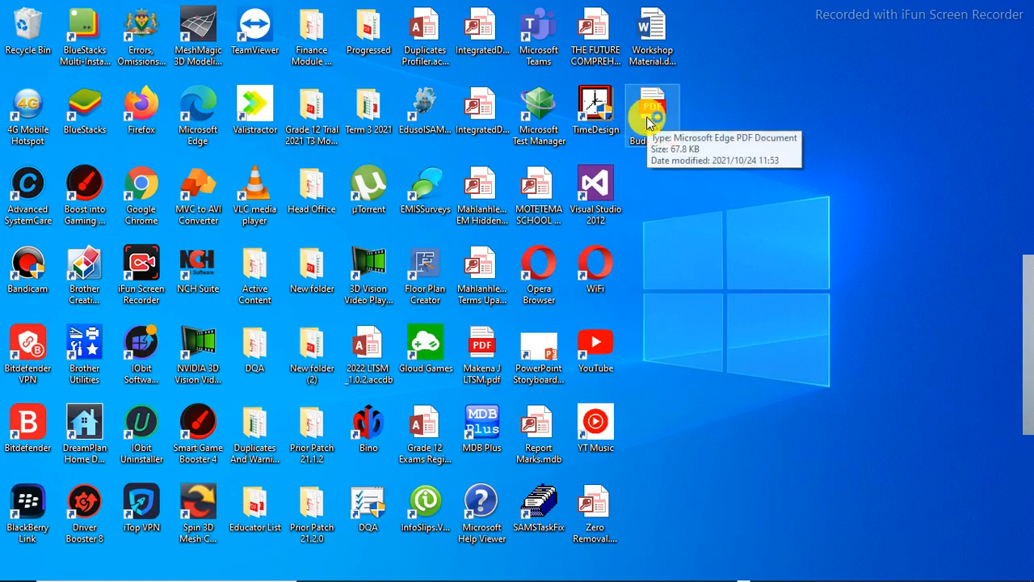
pyautogui.doubleClick(648, 120)
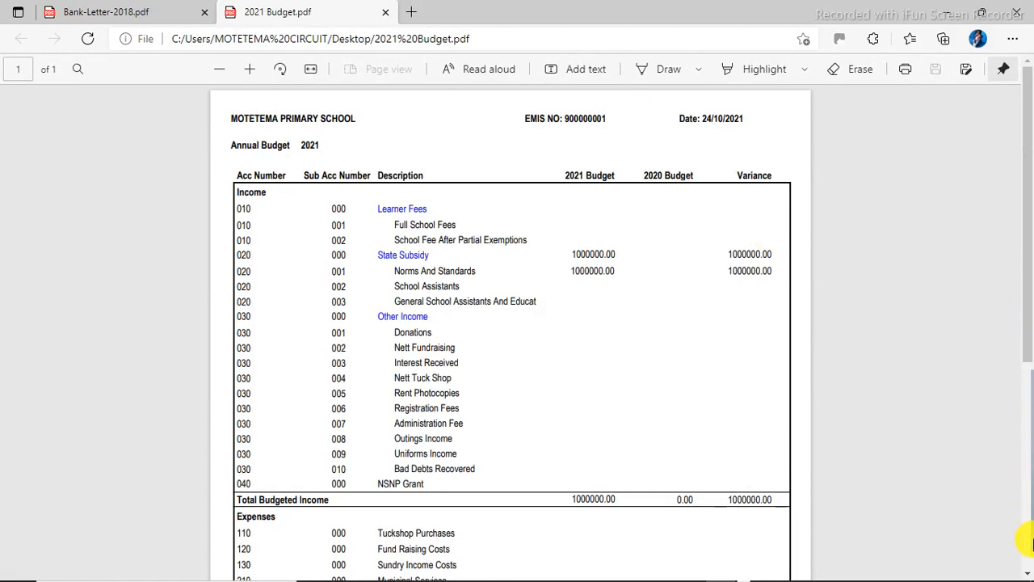
# Step: Scroll through the budget PDF, close it, and switch back to SA-SAMS
pyautogui.click(1029, 570)
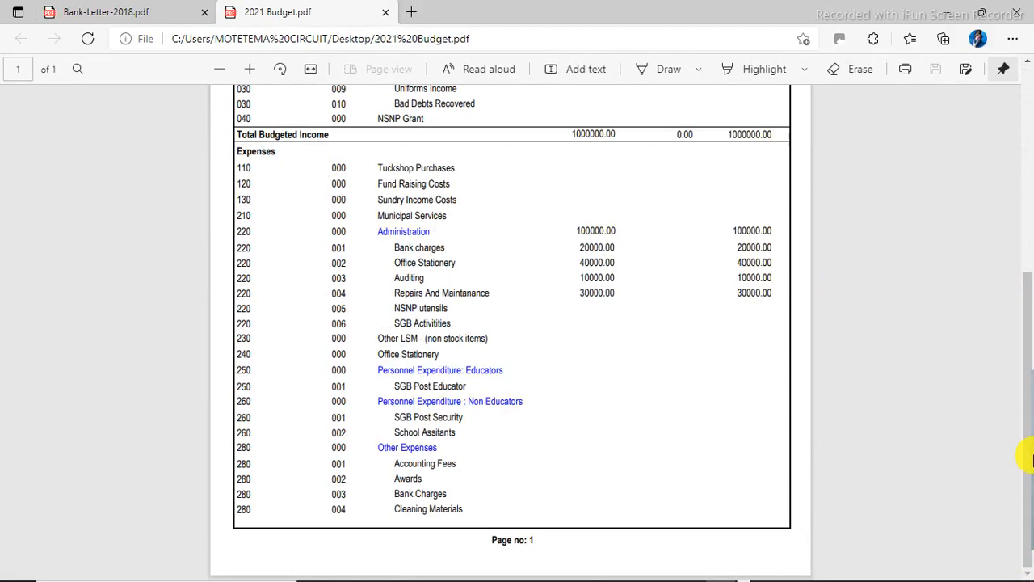
pyautogui.moveTo(1028, 424); pyautogui.dragTo(1025, 127)
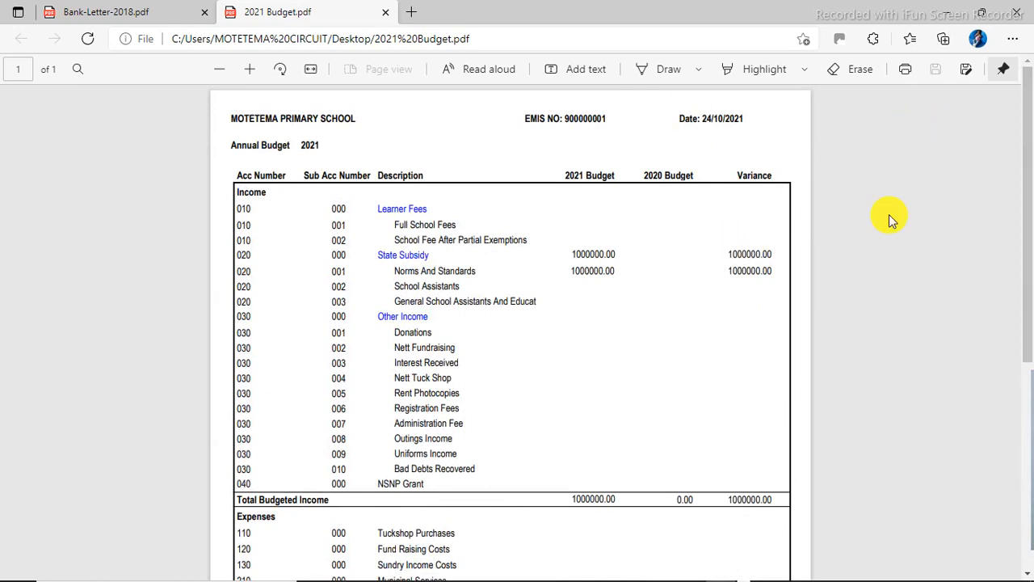
pyautogui.click(1015, 22)
pyautogui.moveTo(538, 572)
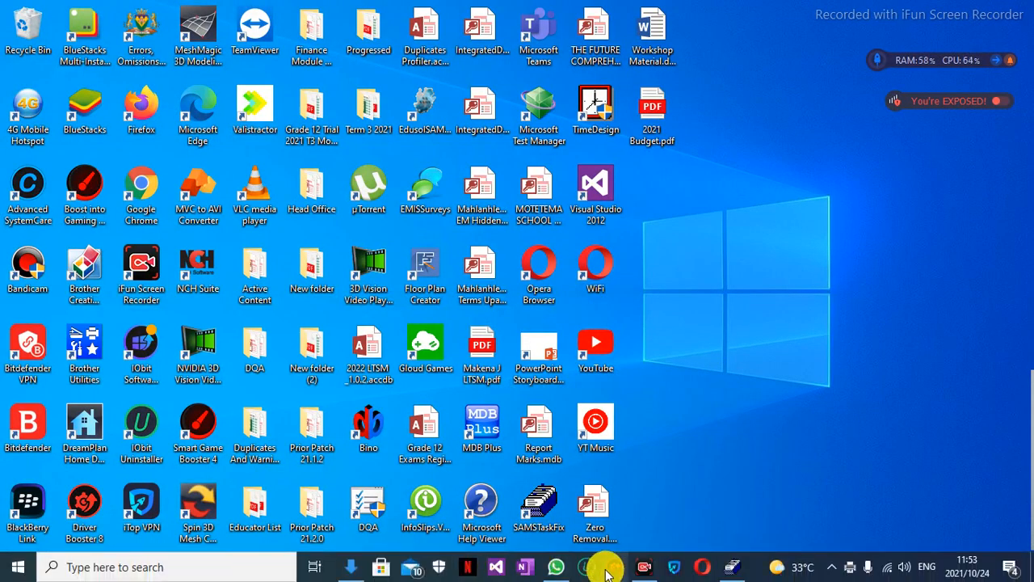
pyautogui.click(732, 567)
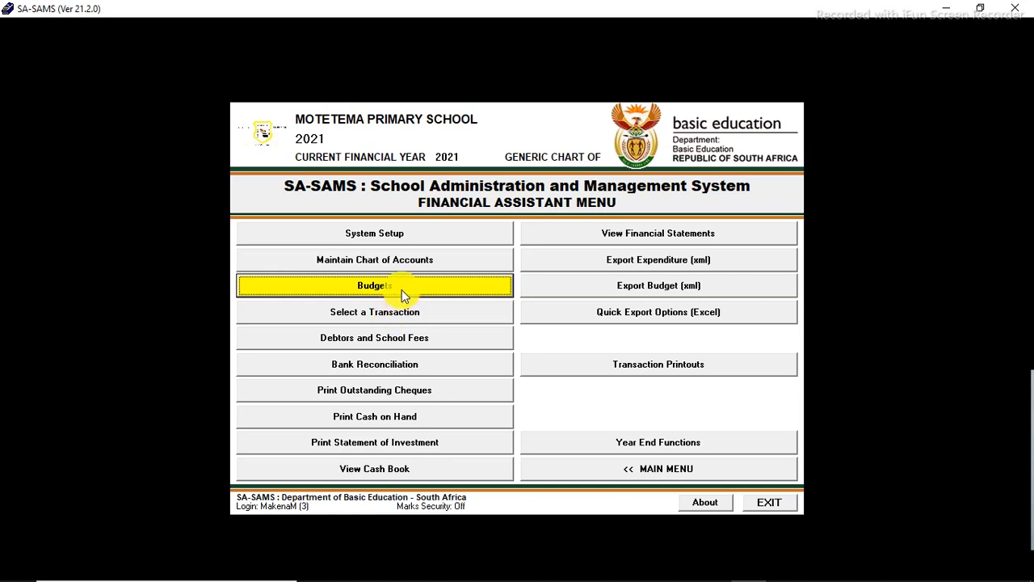
# Step: Open Budgets, review the expense budget list down to the last account, and close it
pyautogui.click(402, 291)
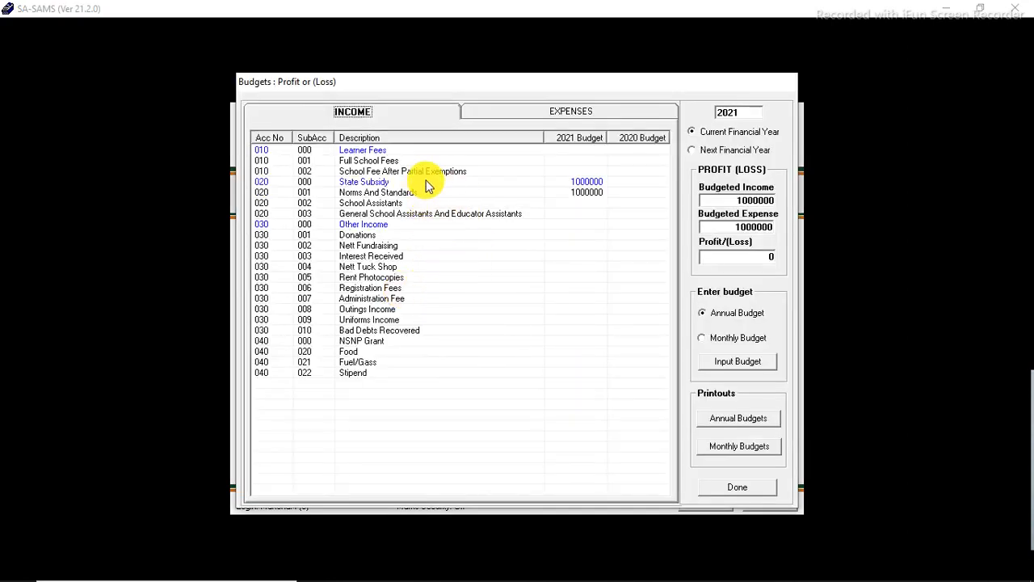
pyautogui.click(511, 117)
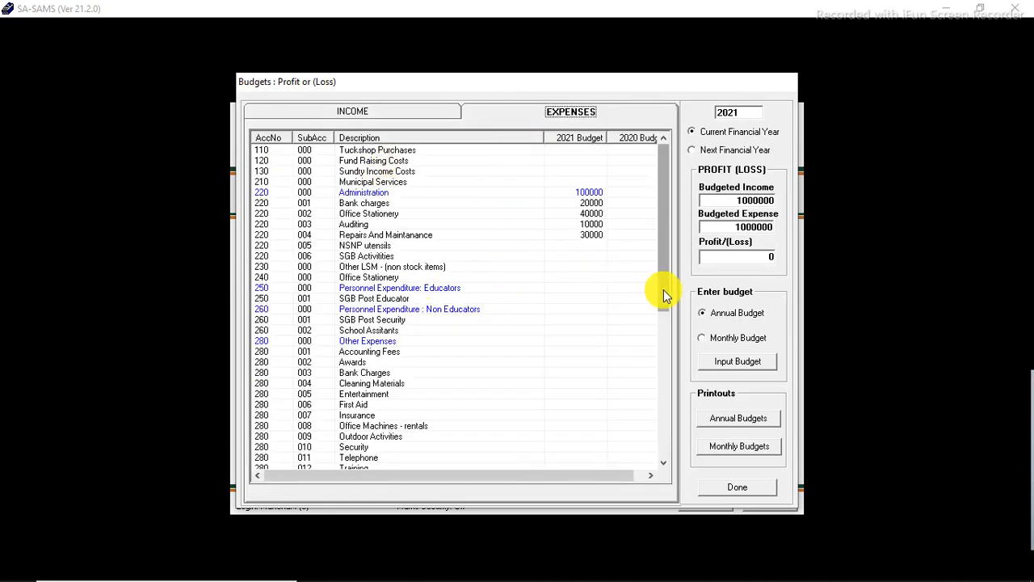
pyautogui.moveTo(660, 291); pyautogui.dragTo(675, 447)
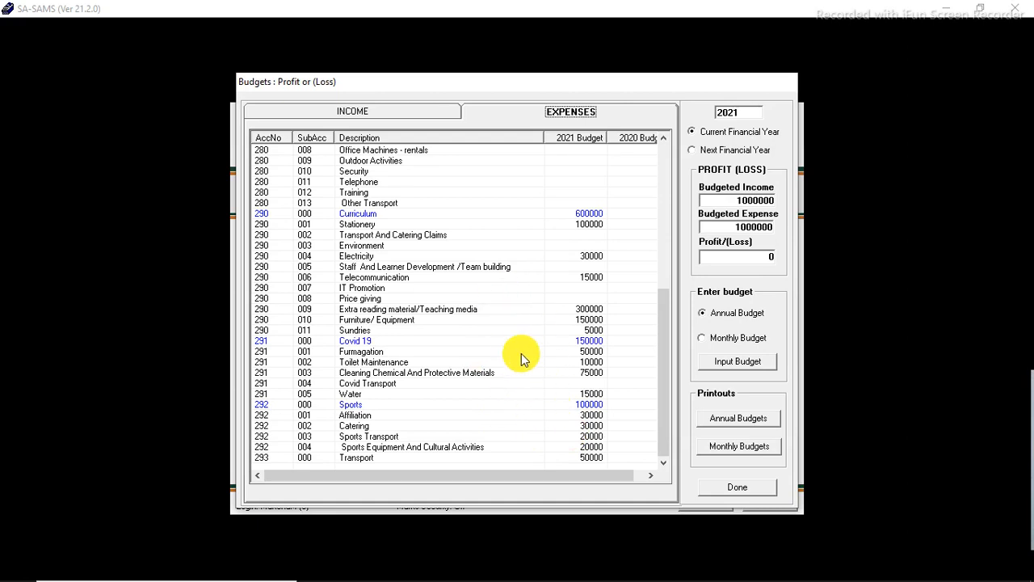
pyautogui.click(701, 315)
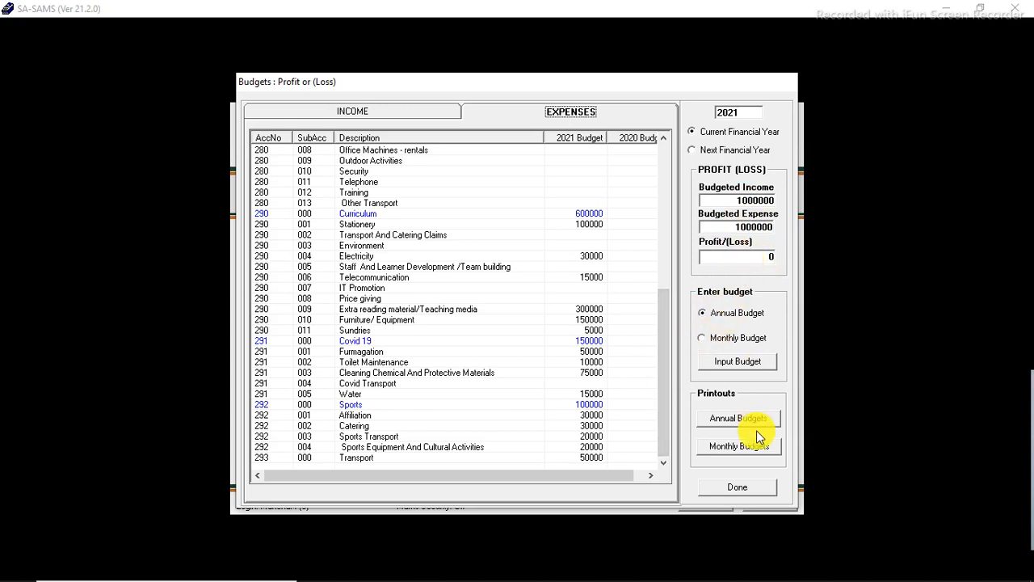
pyautogui.click(737, 487)
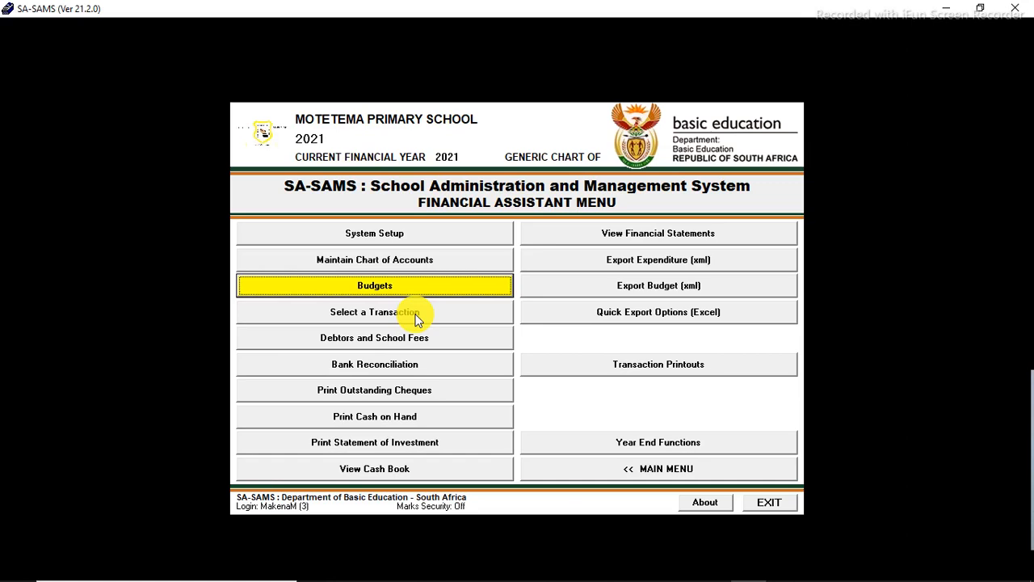
# Step: Open the Chart of Accounts, filter it to expense accounts, and close it
pyautogui.click(406, 261)
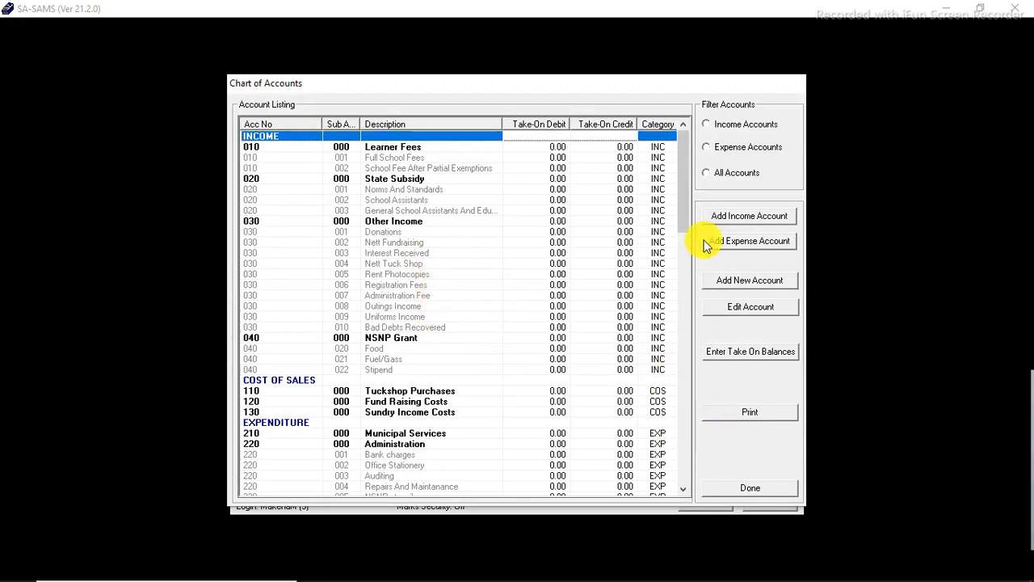
pyautogui.click(737, 153)
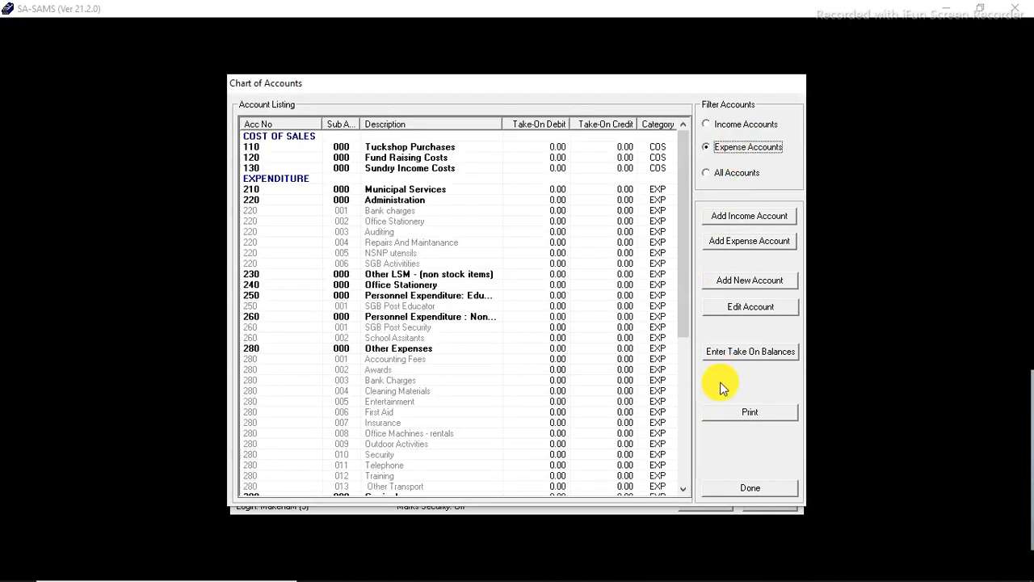
pyautogui.click(750, 493)
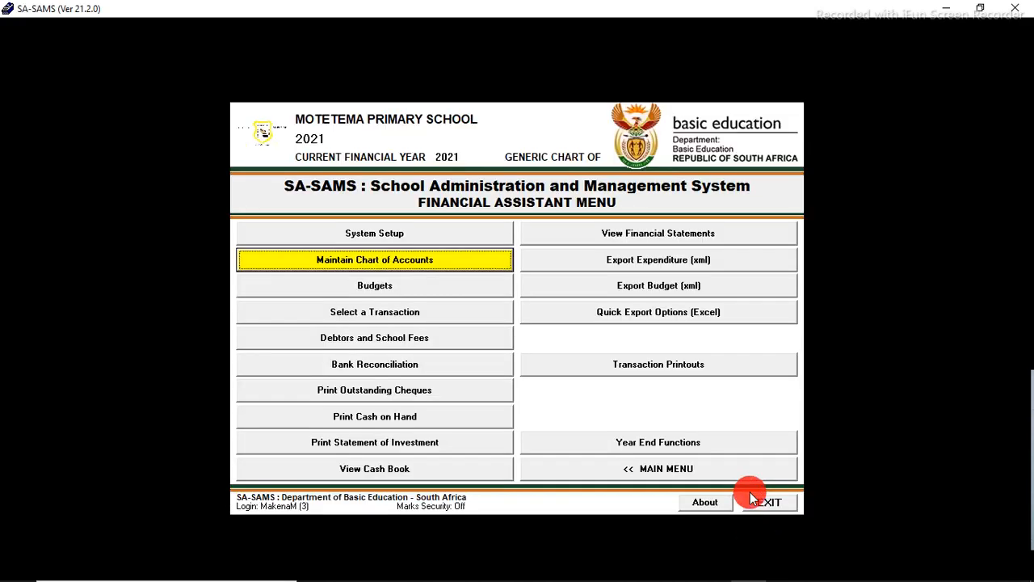
# Step: Reopen Budgets, scroll through the expense budgets, and close the screen
pyautogui.click(412, 284)
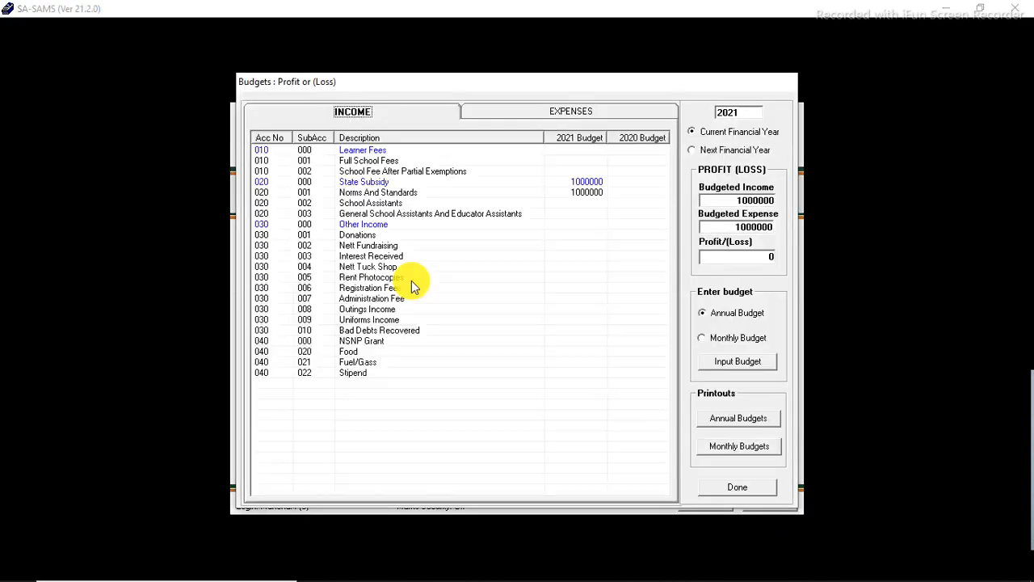
pyautogui.click(581, 113)
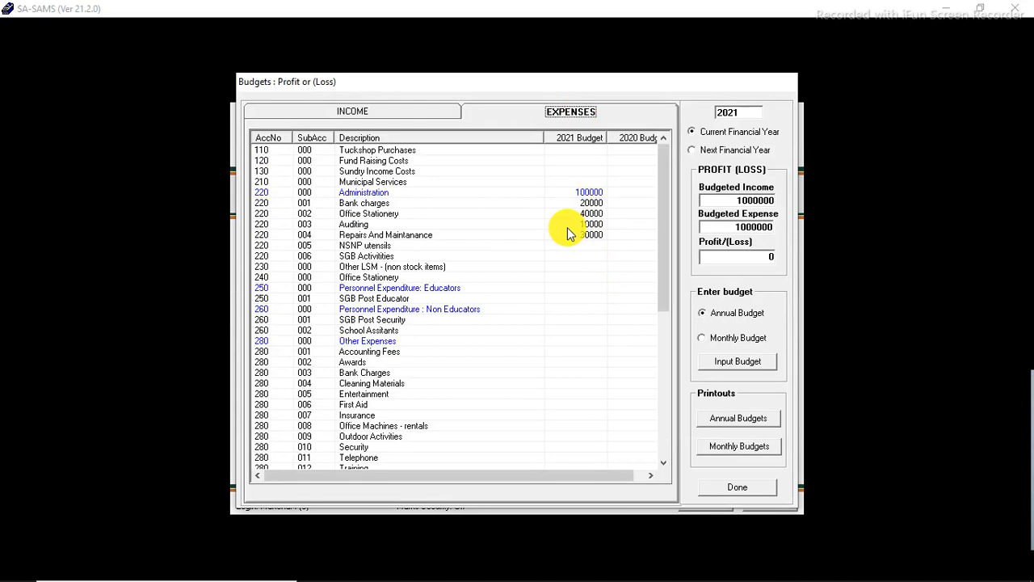
pyautogui.moveTo(661, 260); pyautogui.dragTo(664, 435)
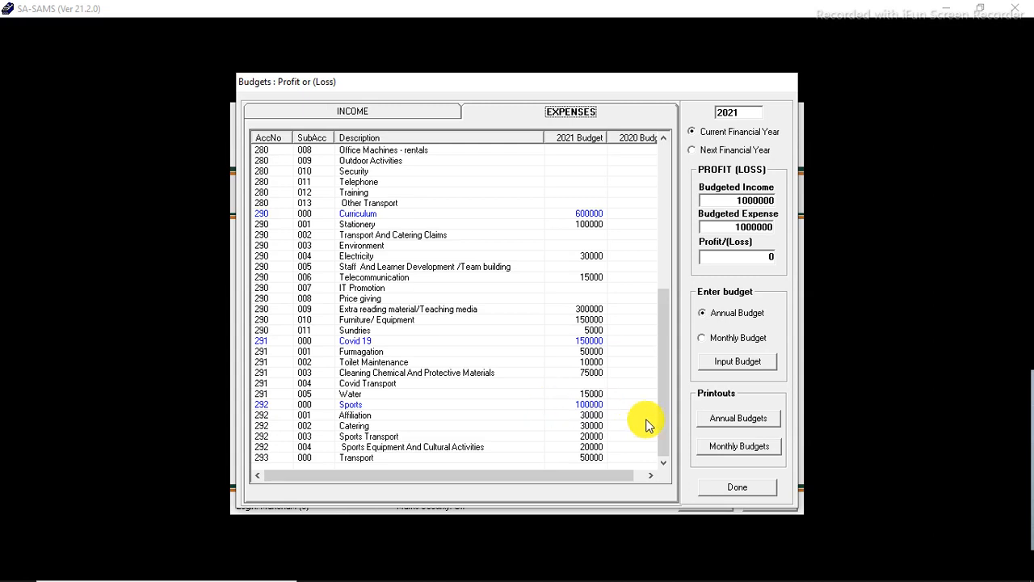
pyautogui.click(594, 363)
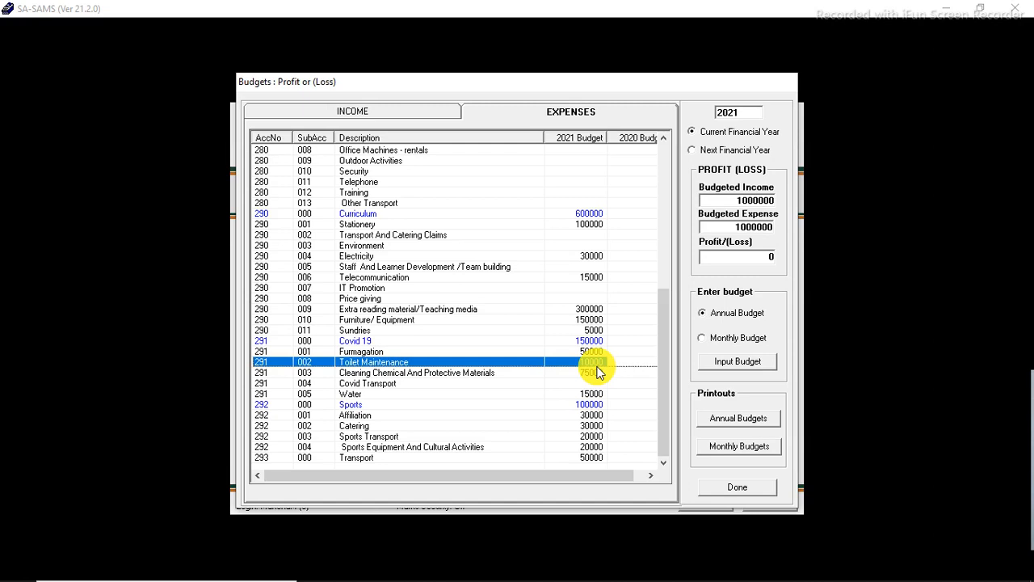
pyautogui.click(736, 488)
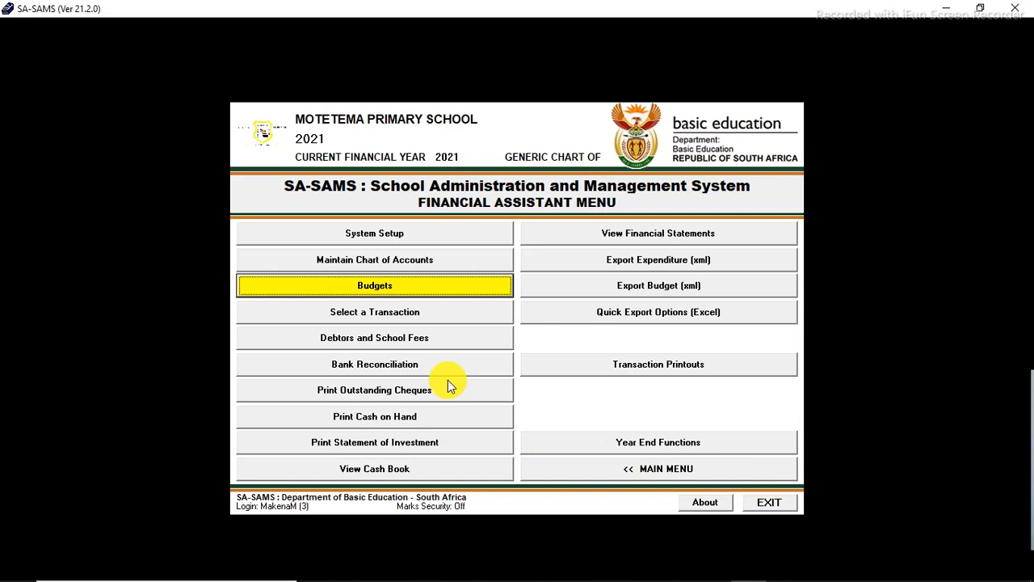
# Step: Start a receipt payment to school using Receipt Book 1 for the September transaction month
pyautogui.click(418, 322)
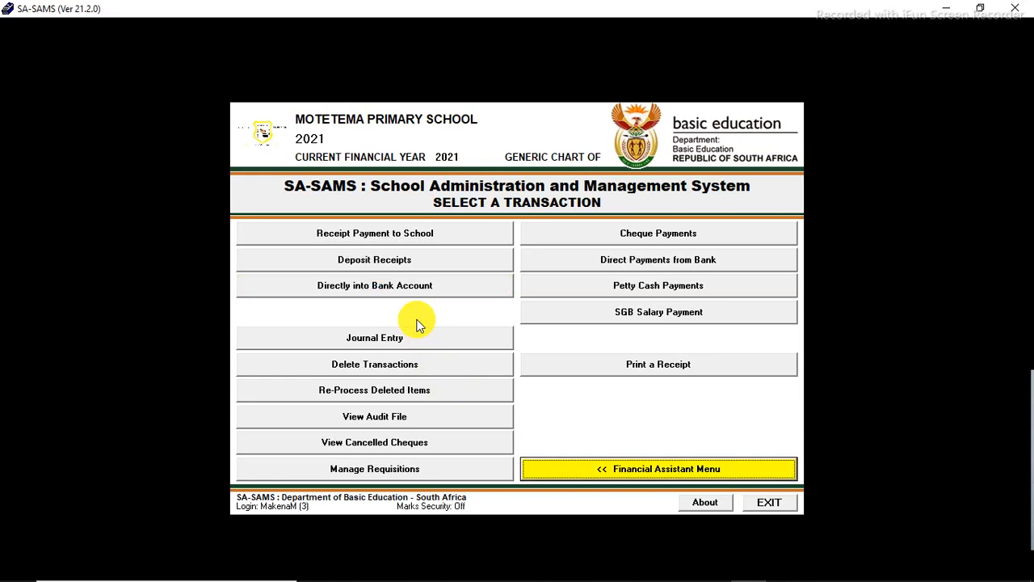
pyautogui.click(411, 232)
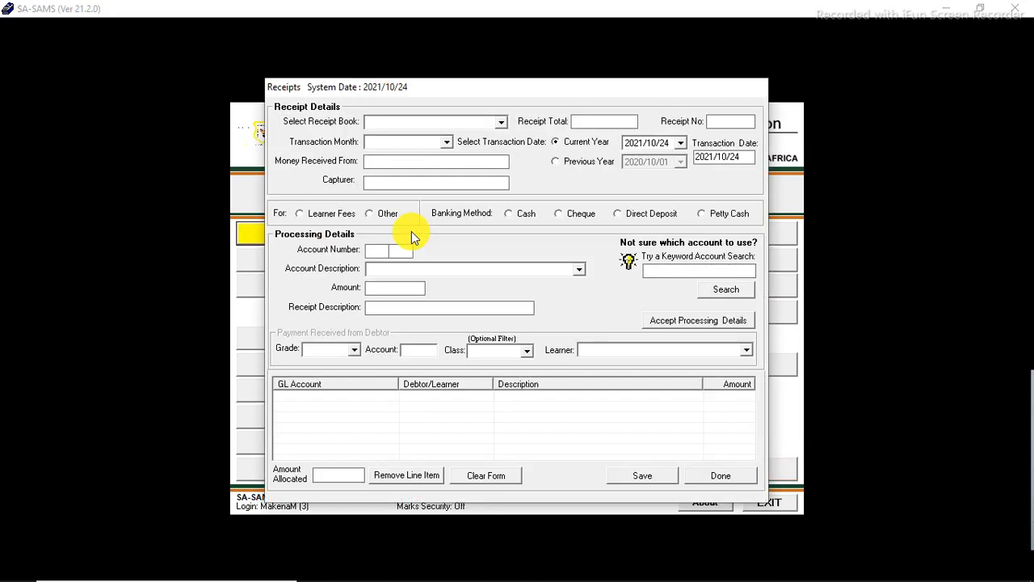
pyautogui.click(501, 121)
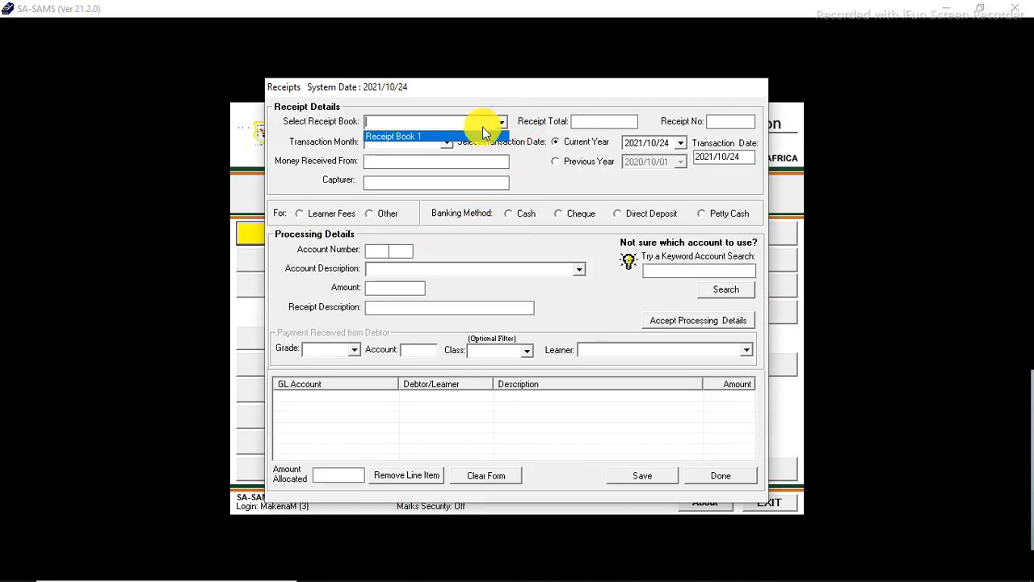
pyautogui.click(485, 135)
pyautogui.click(446, 143)
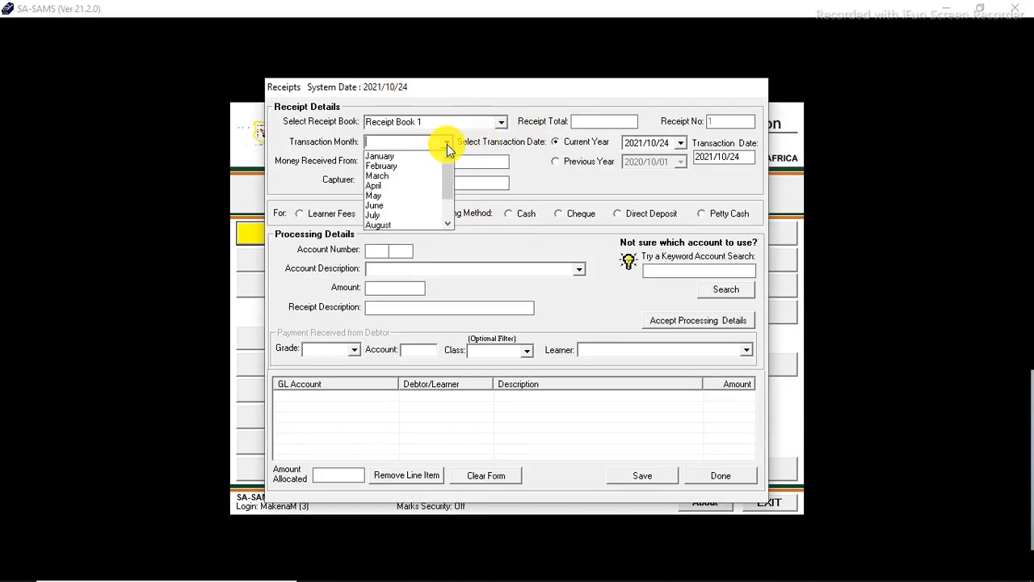
pyautogui.scroll(-2, 446, 198)
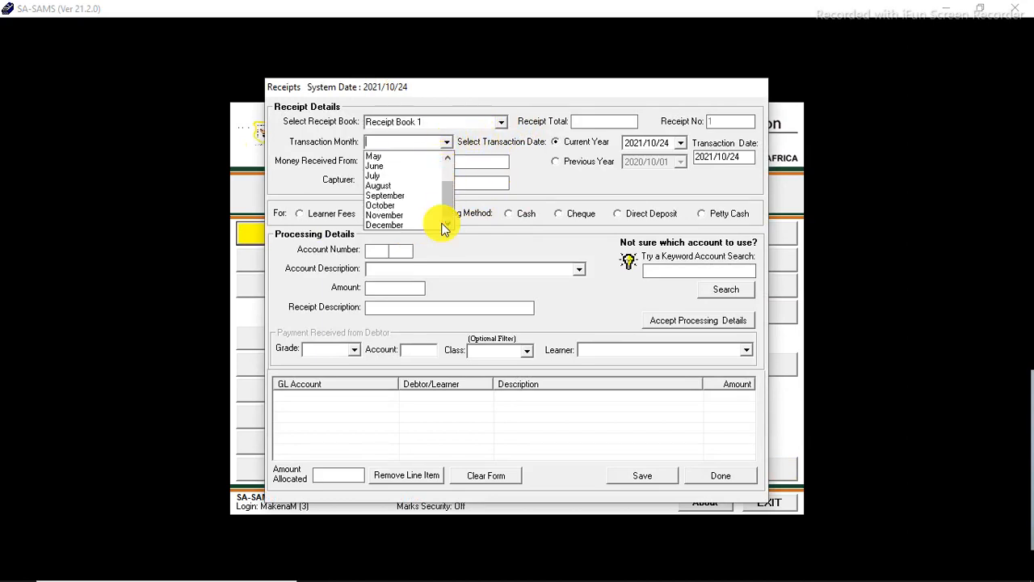
pyautogui.click(406, 196)
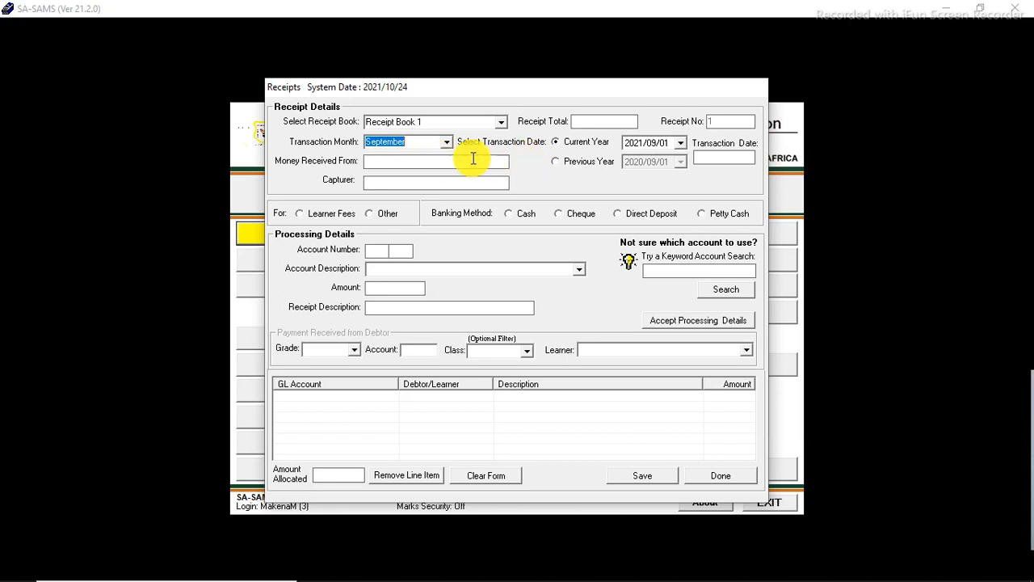
# Step: Set the receipt total to 350 and the transaction date to 2021/09/06
pyautogui.click(587, 122)
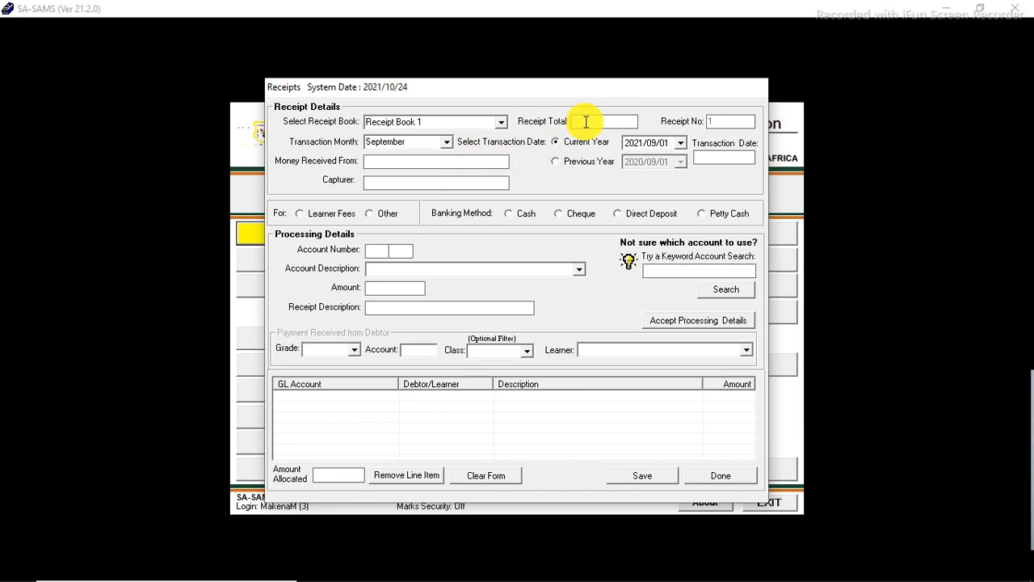
pyautogui.write('3')
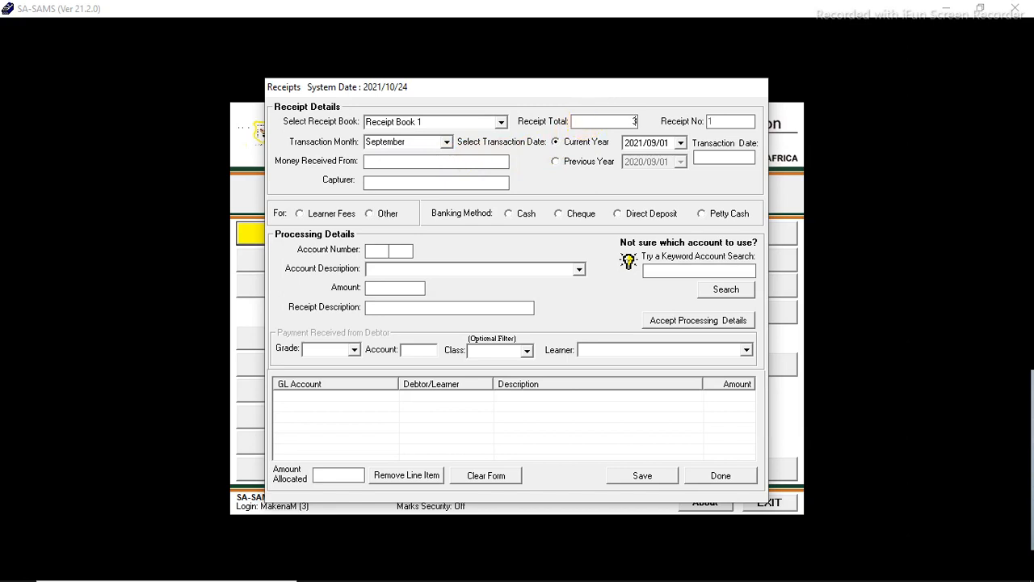
pyautogui.write('50')
pyautogui.click(681, 144)
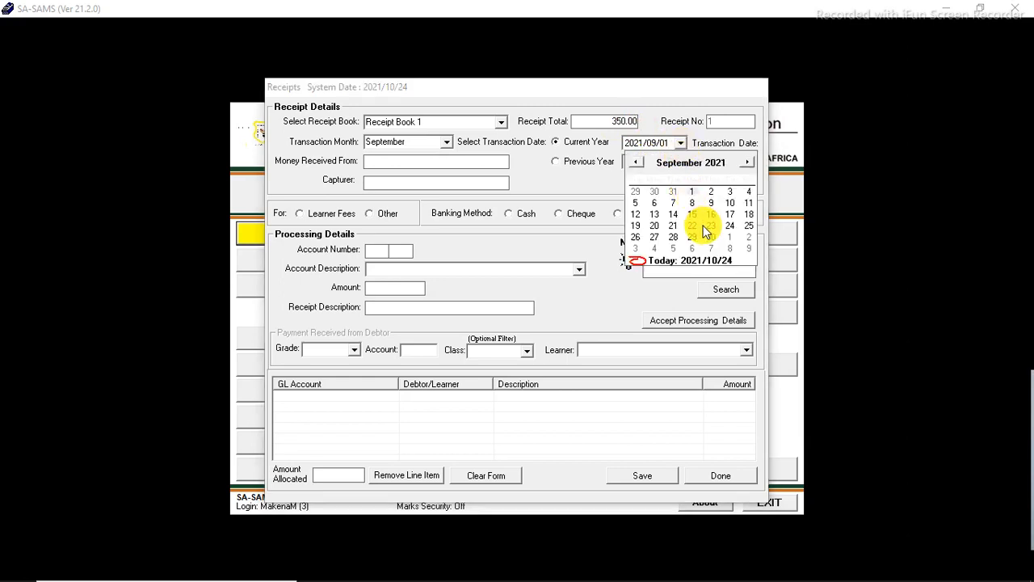
pyautogui.click(655, 203)
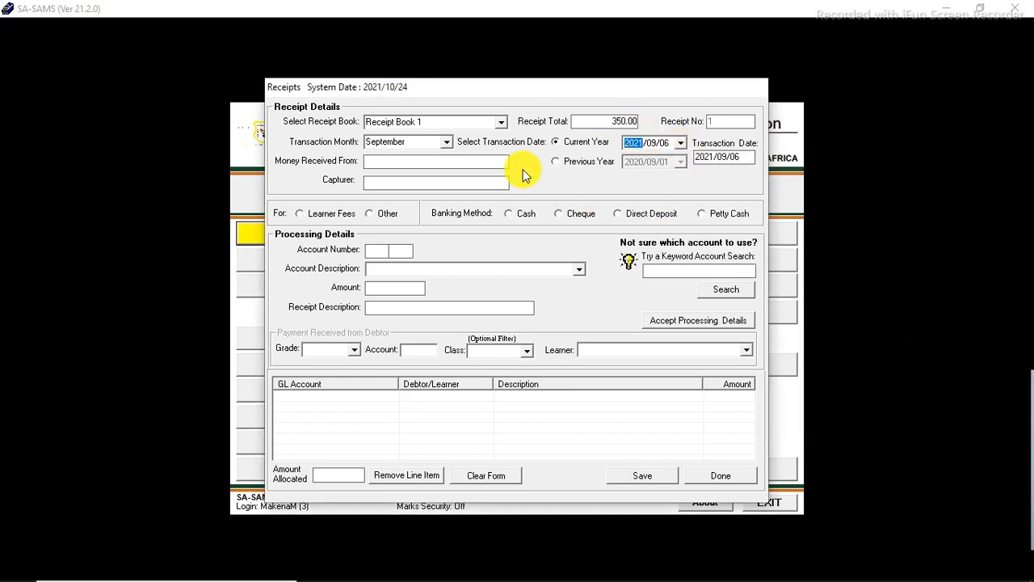
# Step: Fill in the payer's full name in the money-received-from field and the capturer's name
pyautogui.click(447, 158)
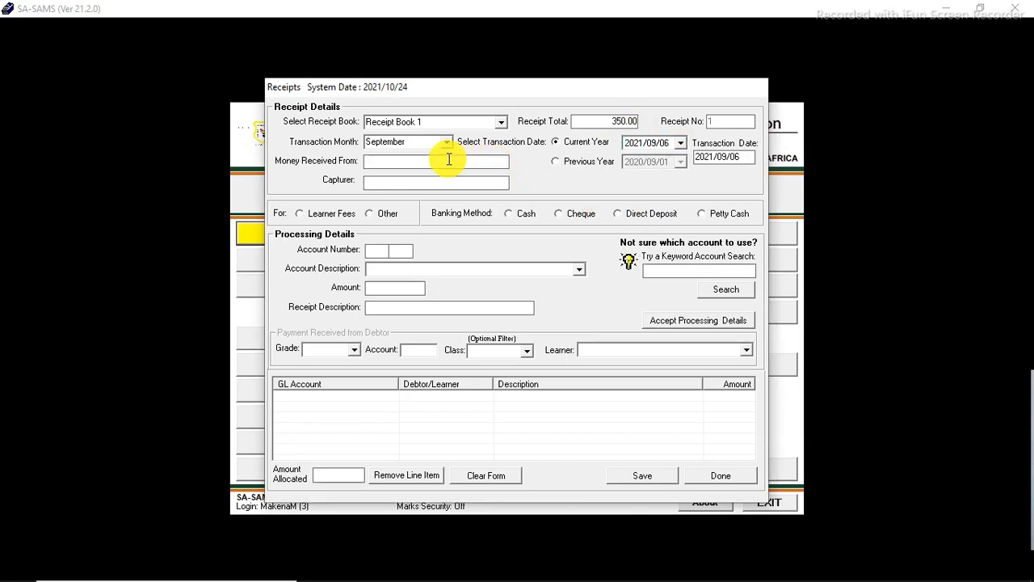
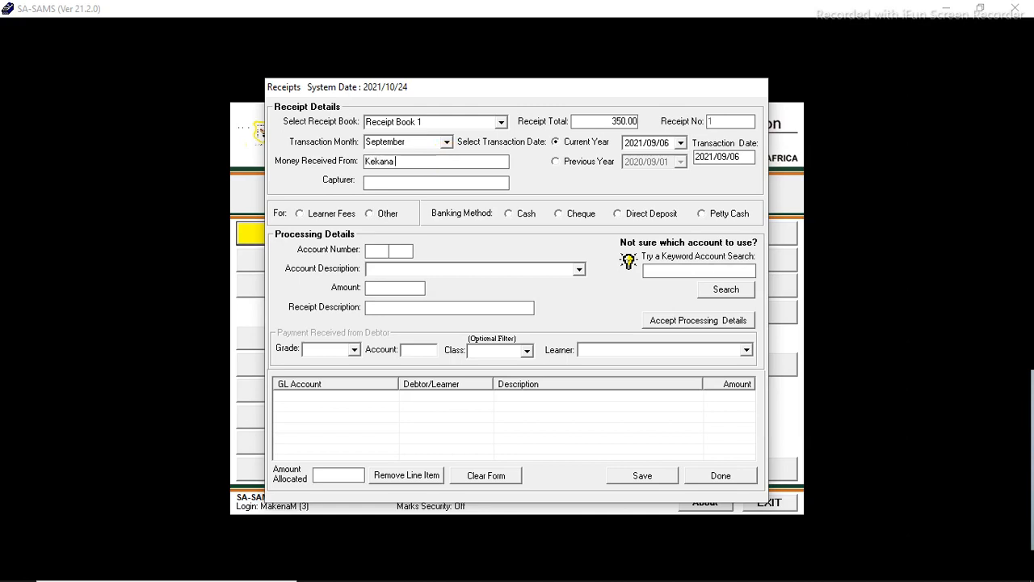
pyautogui.click(470, 185)
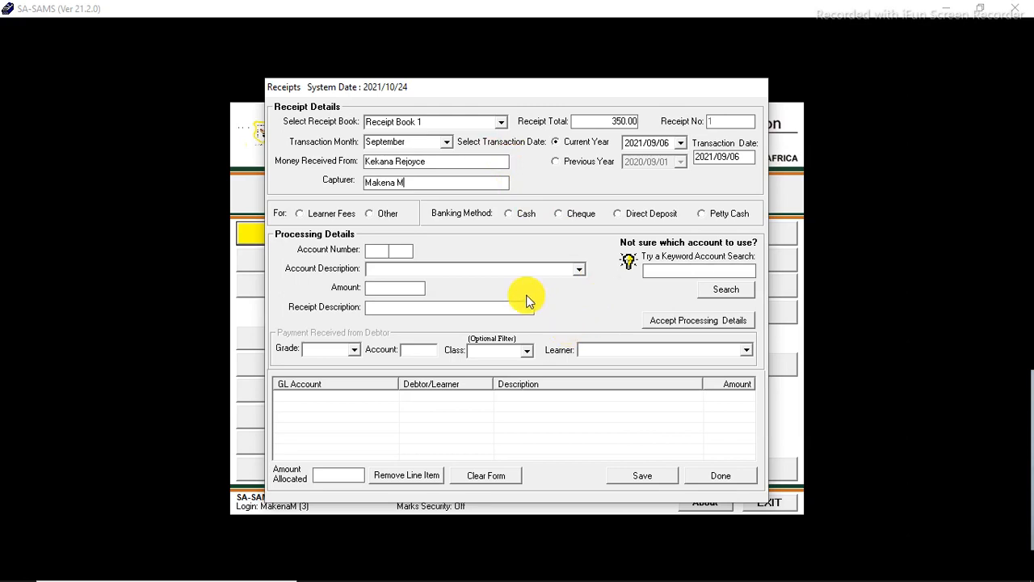
# Step: Mark the receipt as Other paid in Cash and select account 230/000 Other LSM - (non stock items)
pyautogui.click(379, 214)
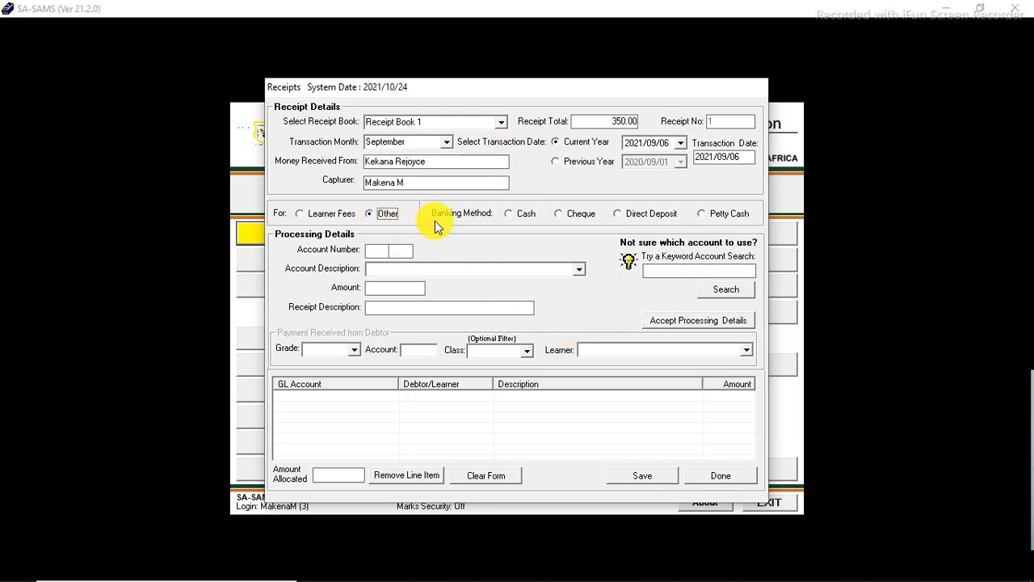
pyautogui.click(509, 215)
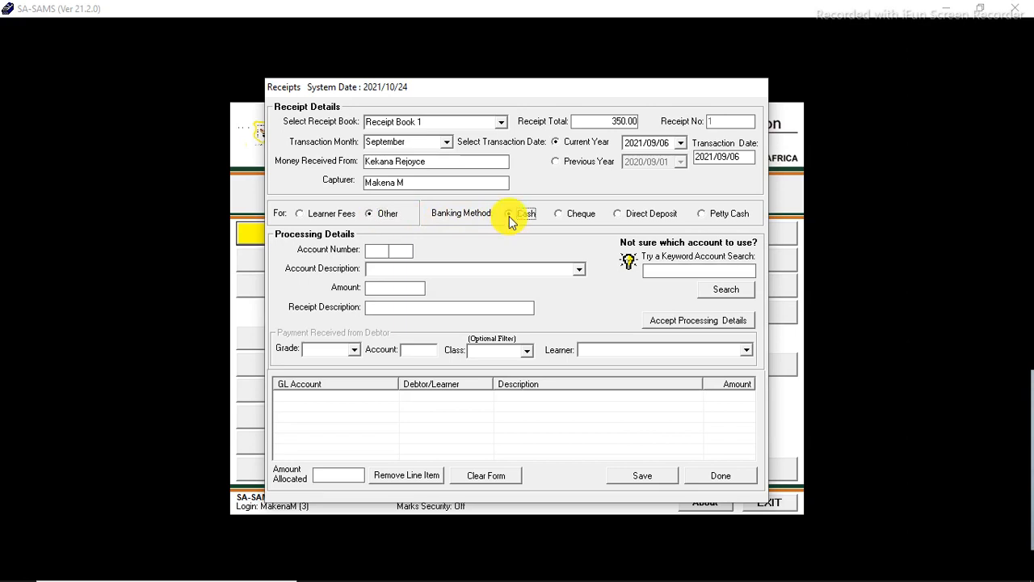
pyautogui.click(579, 270)
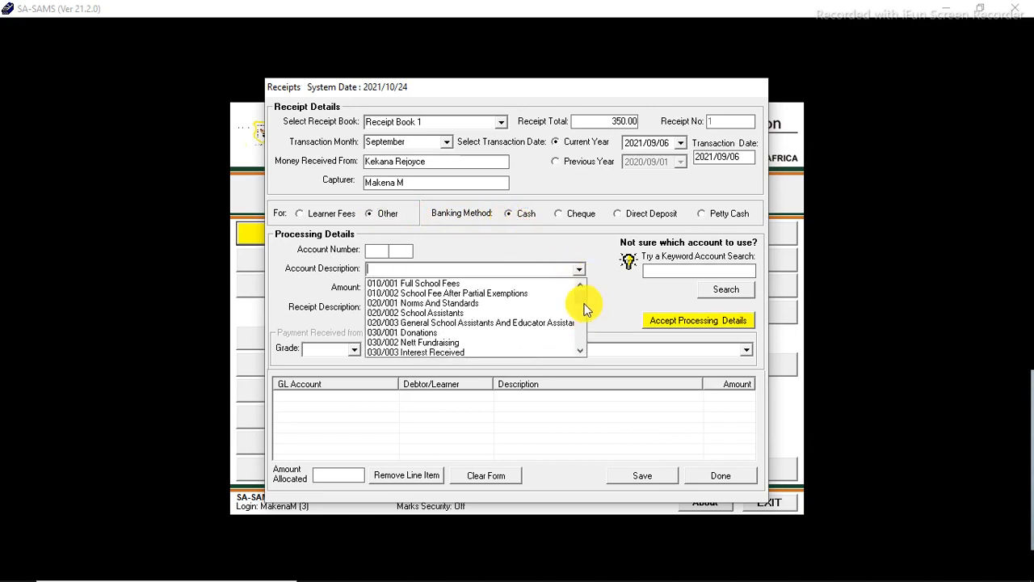
pyautogui.click(579, 350)
pyautogui.click(579, 349)
pyautogui.click(579, 349)
pyautogui.click(579, 350)
pyautogui.click(579, 350)
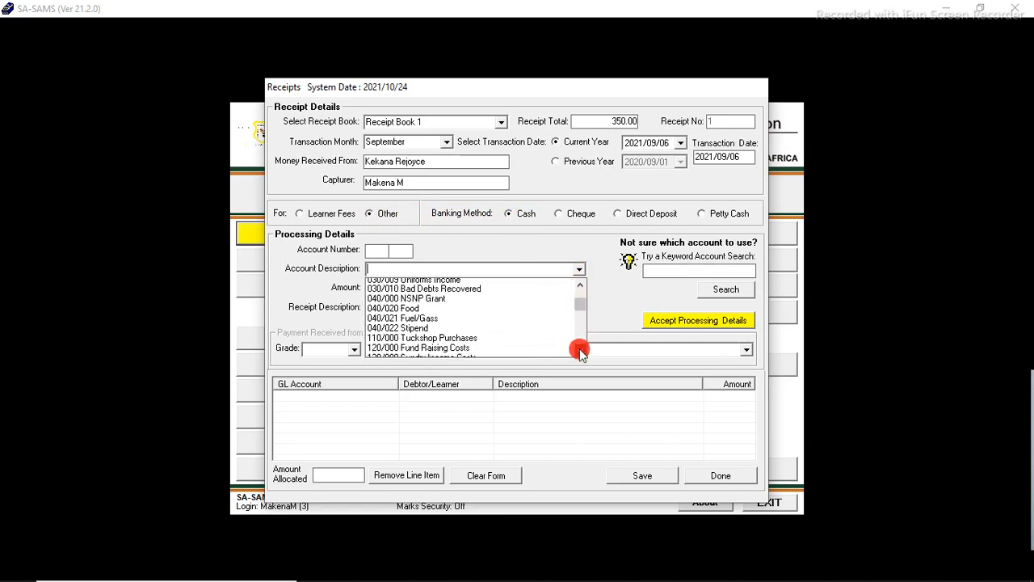
pyautogui.click(579, 349)
pyautogui.click(580, 350)
pyautogui.click(580, 350)
pyautogui.click(579, 350)
pyautogui.click(580, 350)
pyautogui.click(580, 350)
pyautogui.click(580, 349)
pyautogui.click(579, 350)
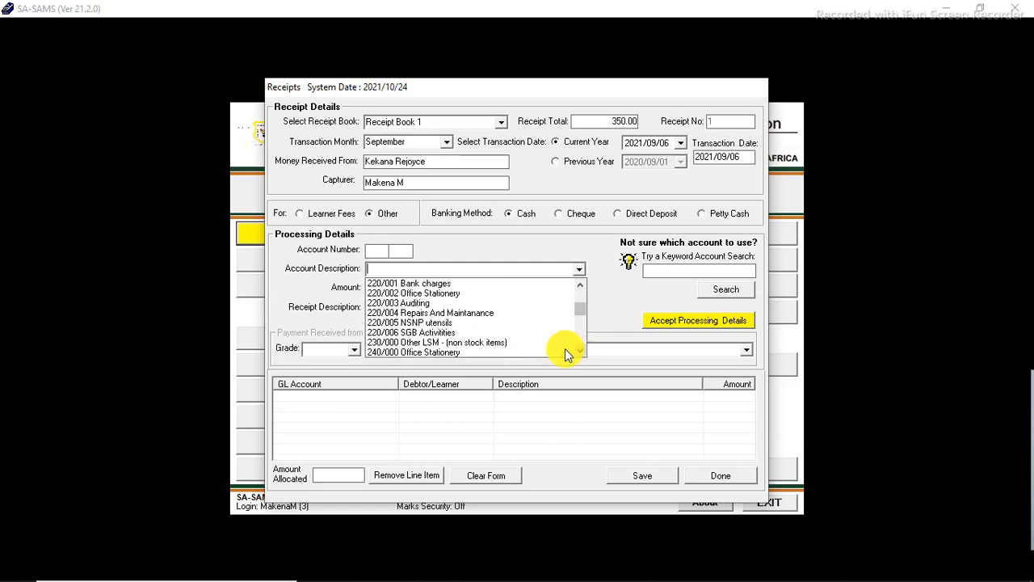
pyautogui.click(491, 342)
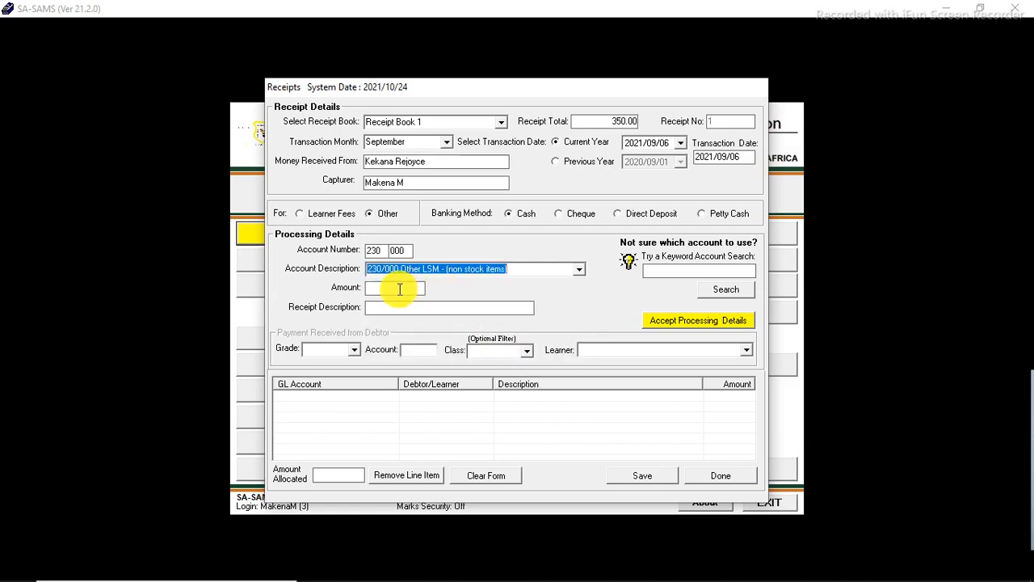
# Step: Add a 350 processing line described as "Learner Support Material Grade 4 Book" to the receipt
pyautogui.click(399, 289)
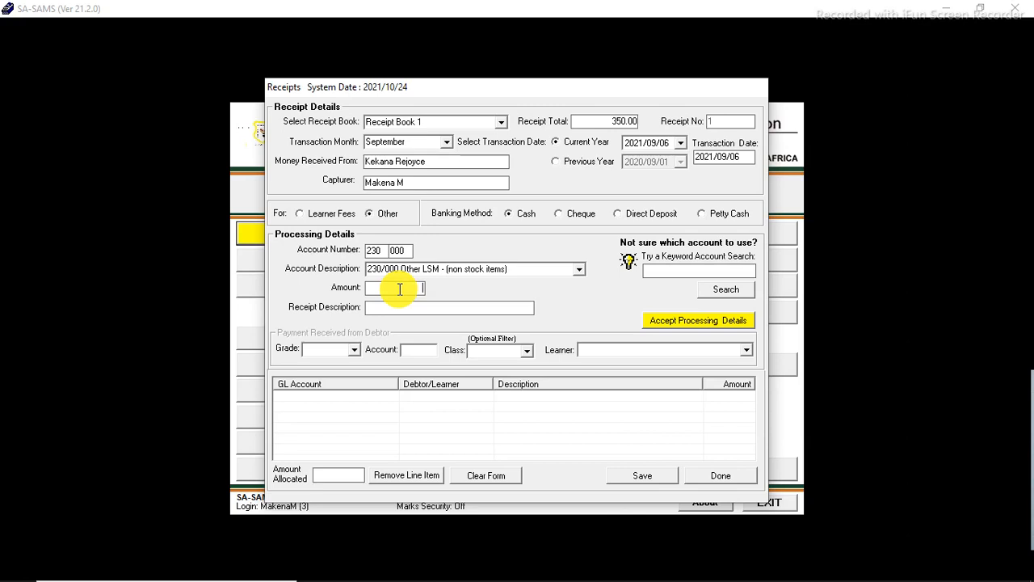
pyautogui.write('350')
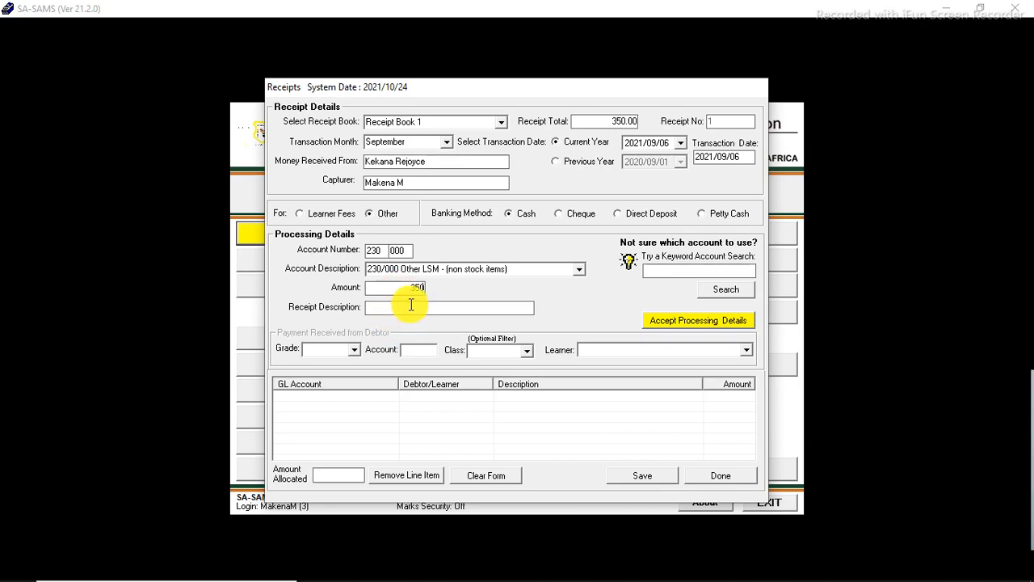
pyautogui.click(488, 310)
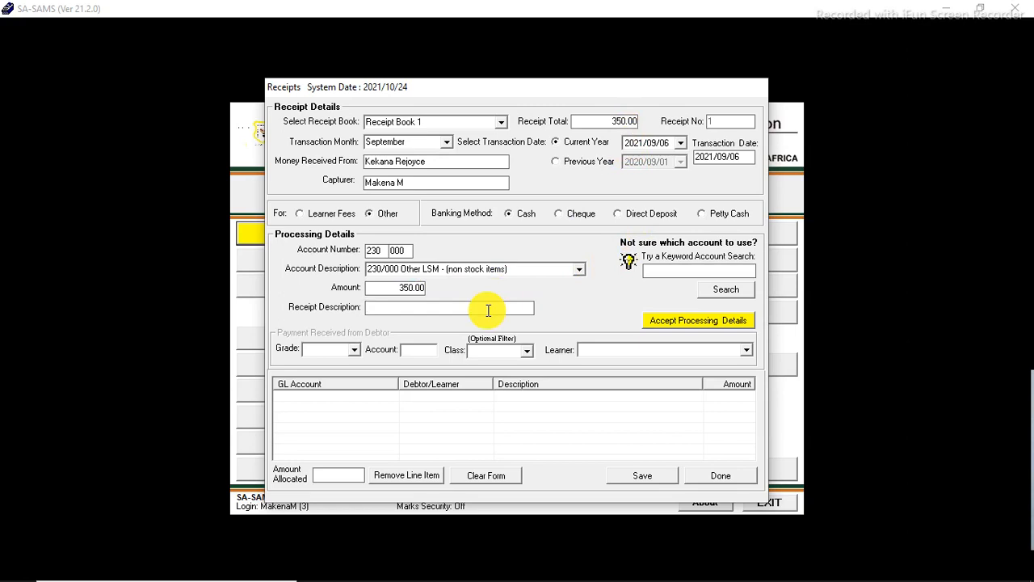
pyautogui.write('L')
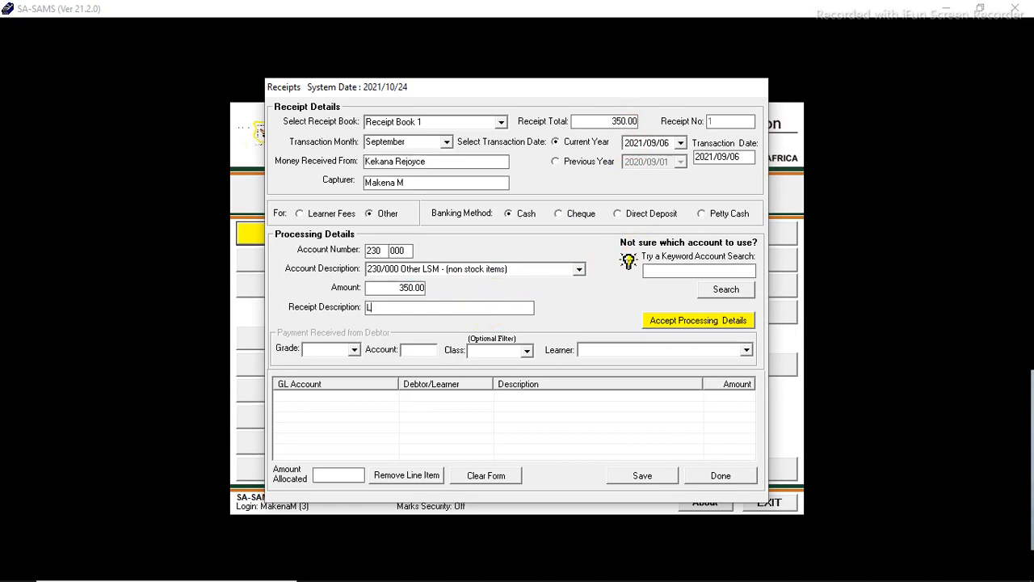
pyautogui.write('earner Suppo')
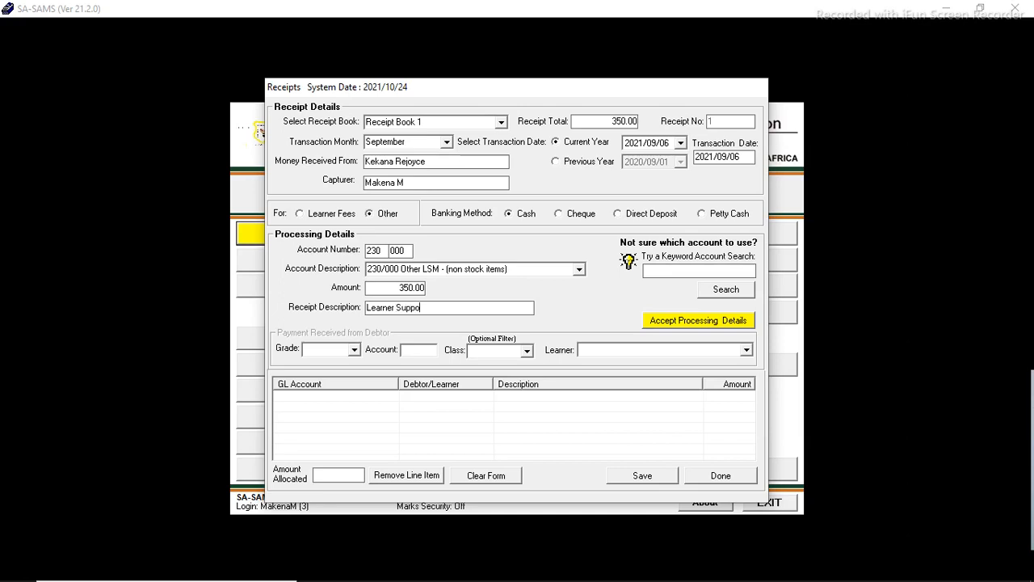
pyautogui.write('rt Material')
pyautogui.write('Grade 4 Book')
pyautogui.click(671, 323)
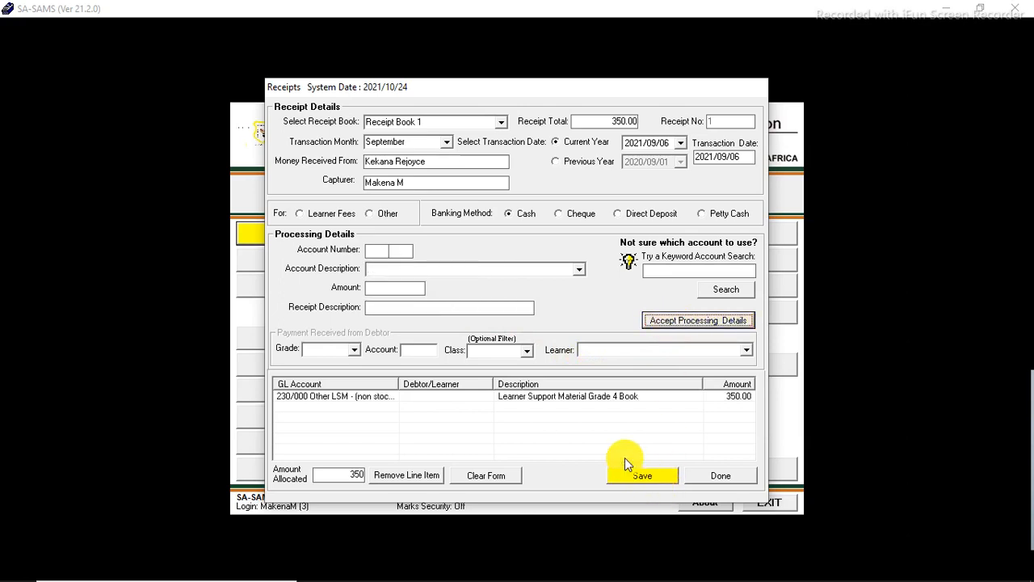
# Step: Save the receipt and choose to print a receipt
pyautogui.click(642, 473)
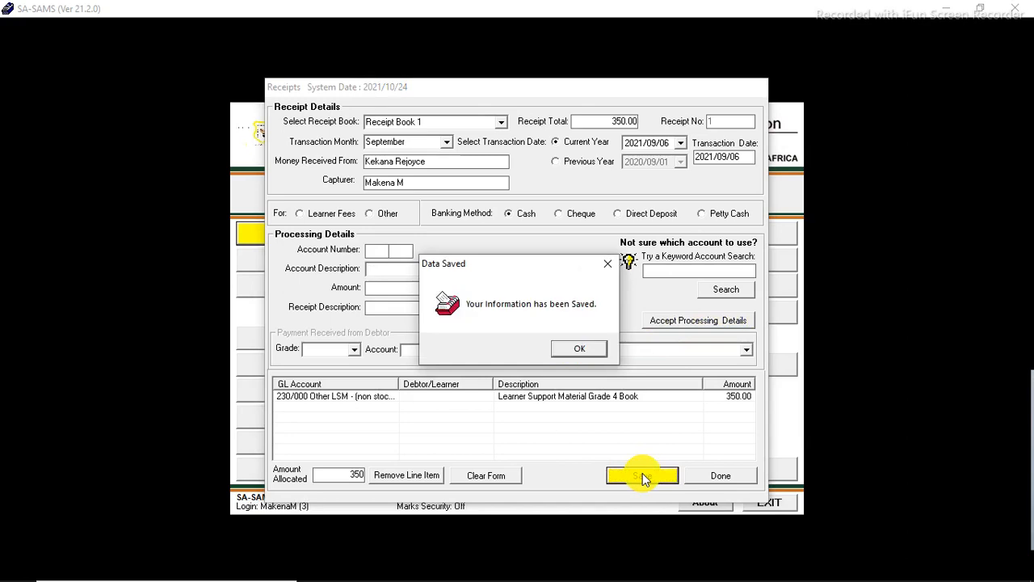
pyautogui.click(580, 352)
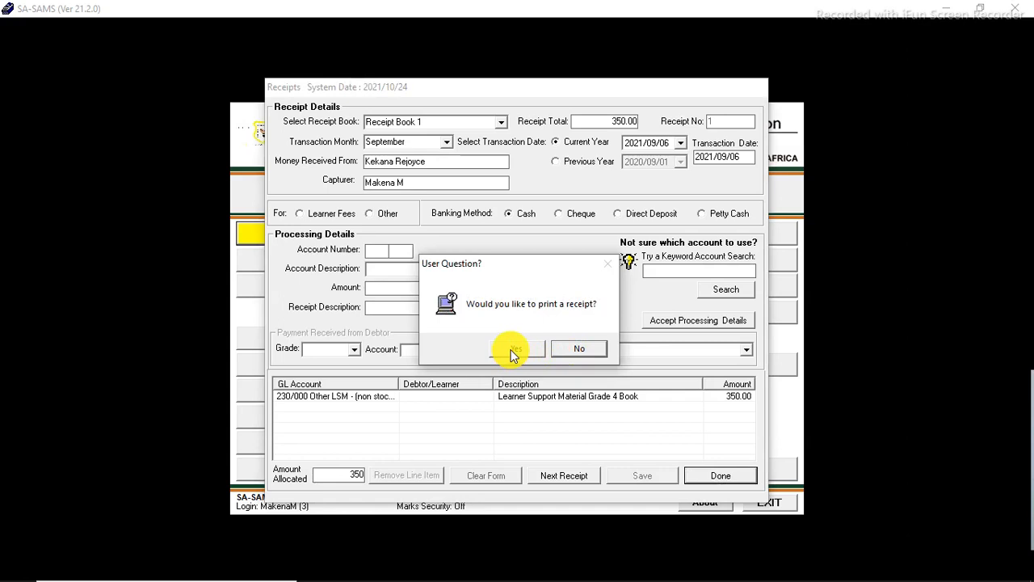
pyautogui.click(514, 351)
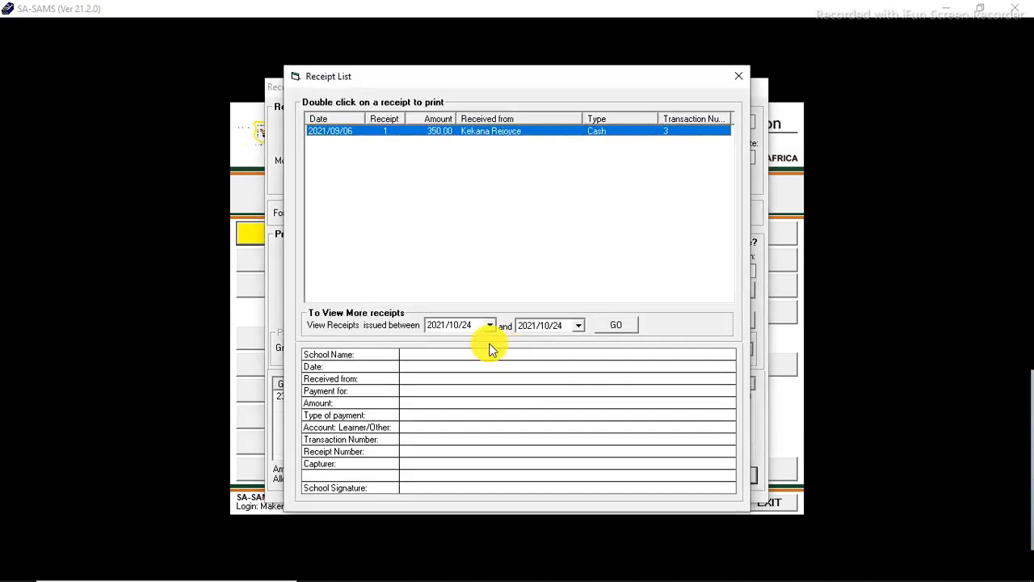
# Step: Print receipt 1 to PDF on the Desktop, naming the file after the payer
pyautogui.click(459, 133)
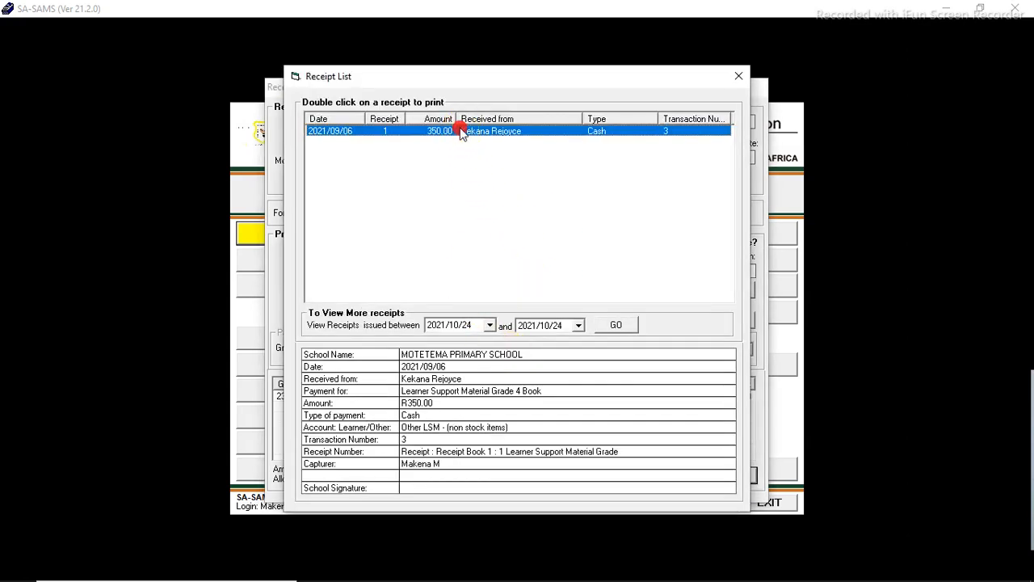
pyautogui.doubleClick(460, 133)
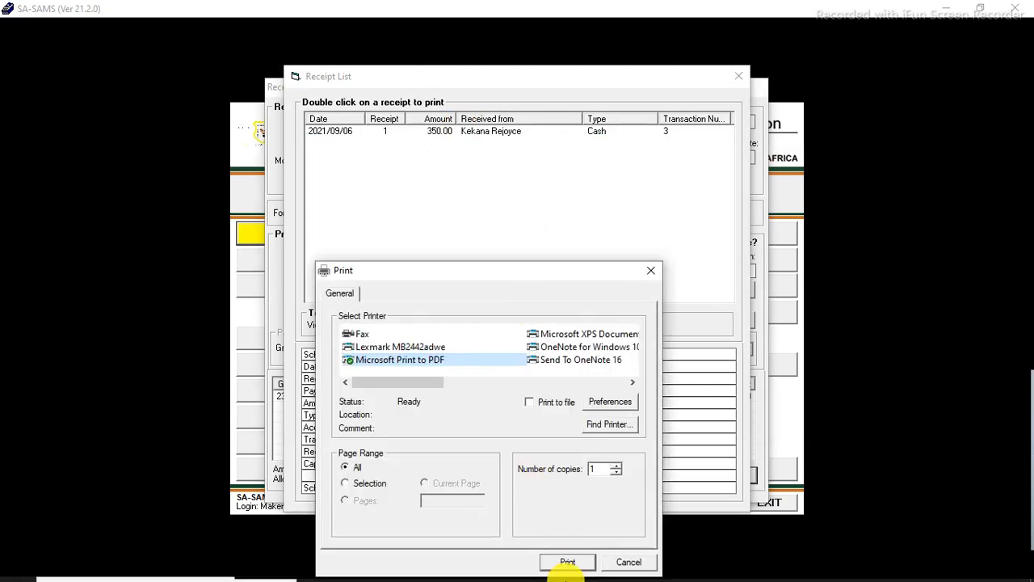
pyautogui.click(566, 561)
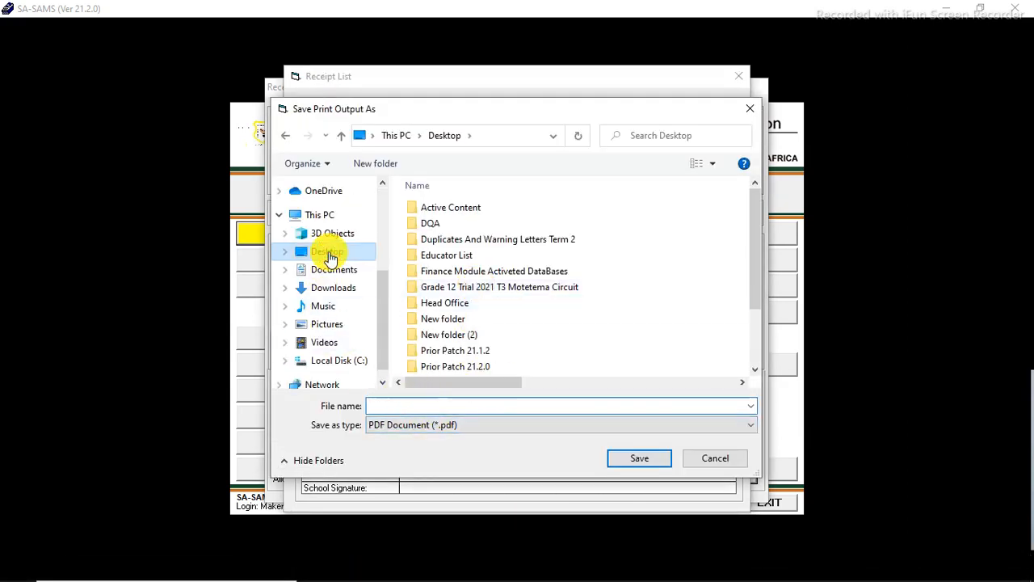
pyautogui.click(397, 406)
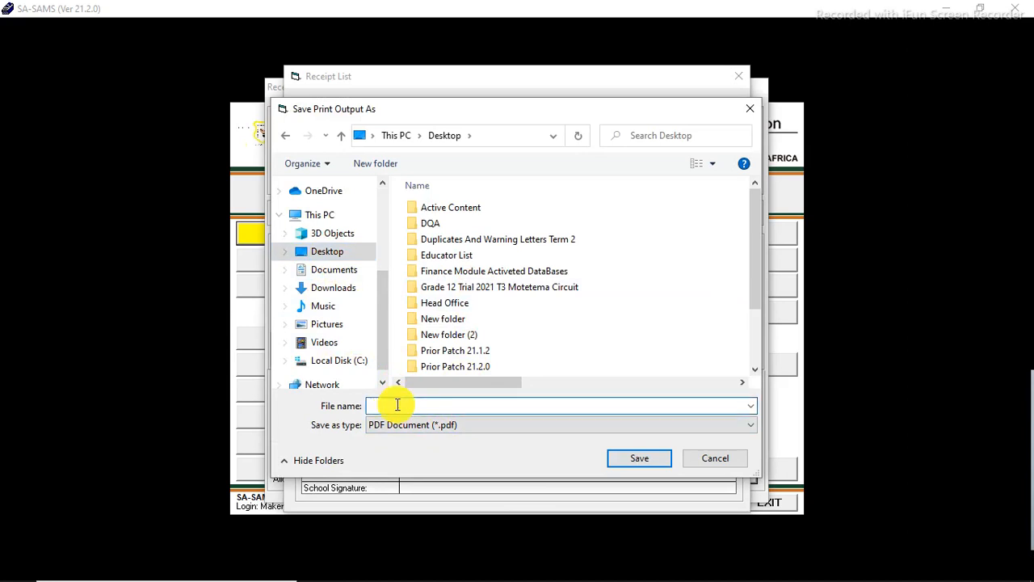
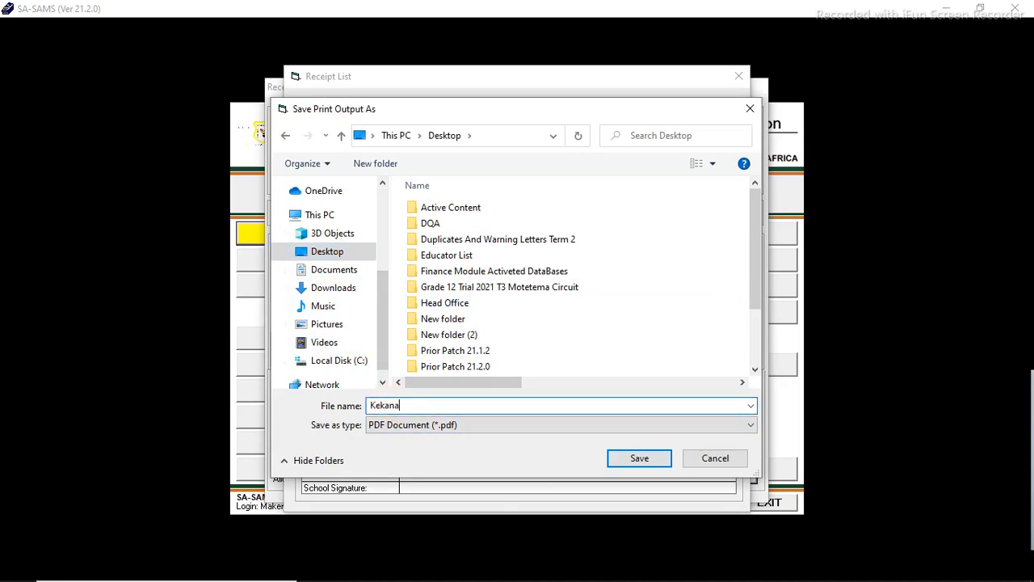
pyautogui.click(628, 458)
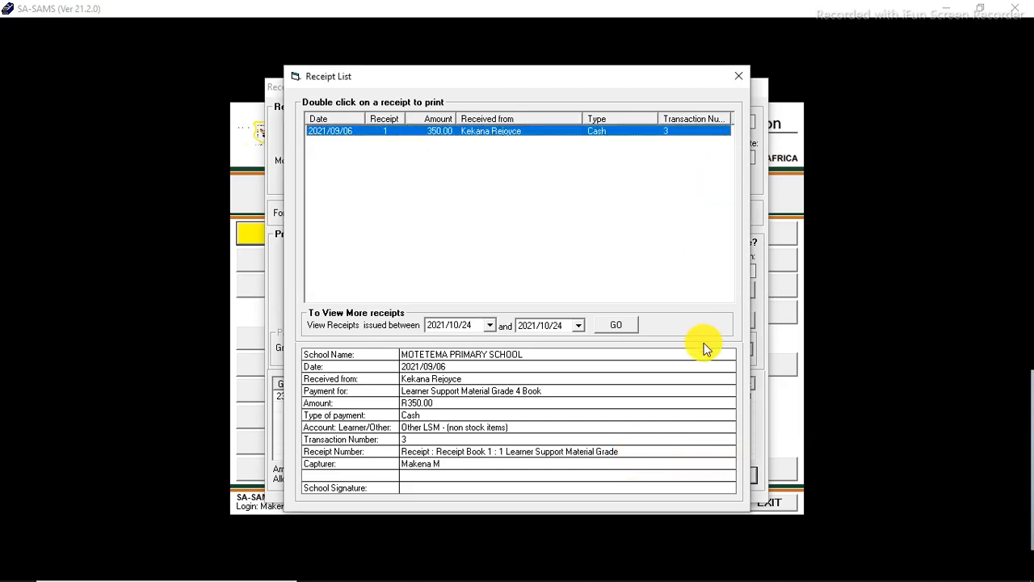
# Step: Close the receipt list, start the next receipt and enter the payer's full name
pyautogui.click(738, 77)
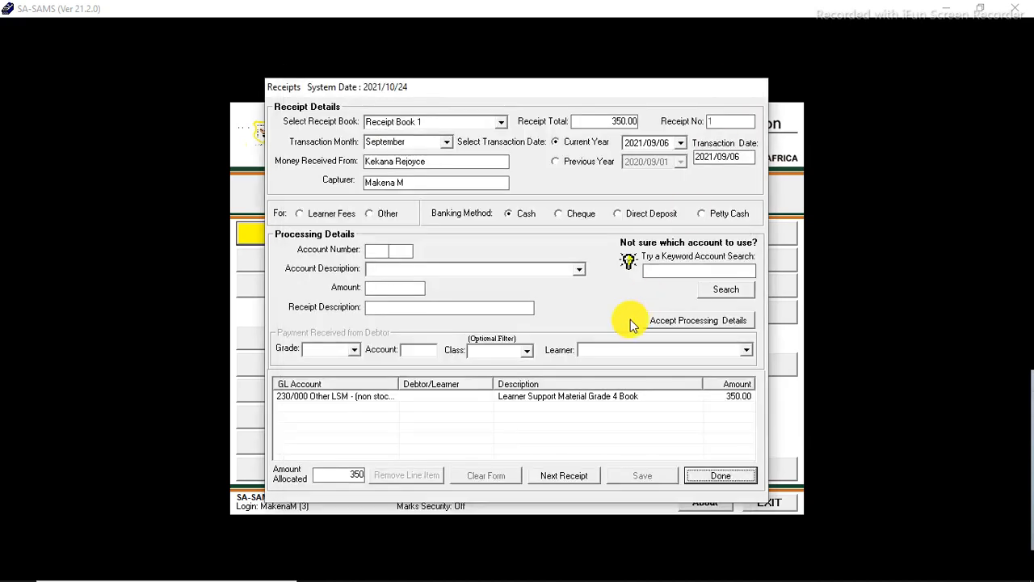
pyautogui.click(719, 479)
pyautogui.click(564, 475)
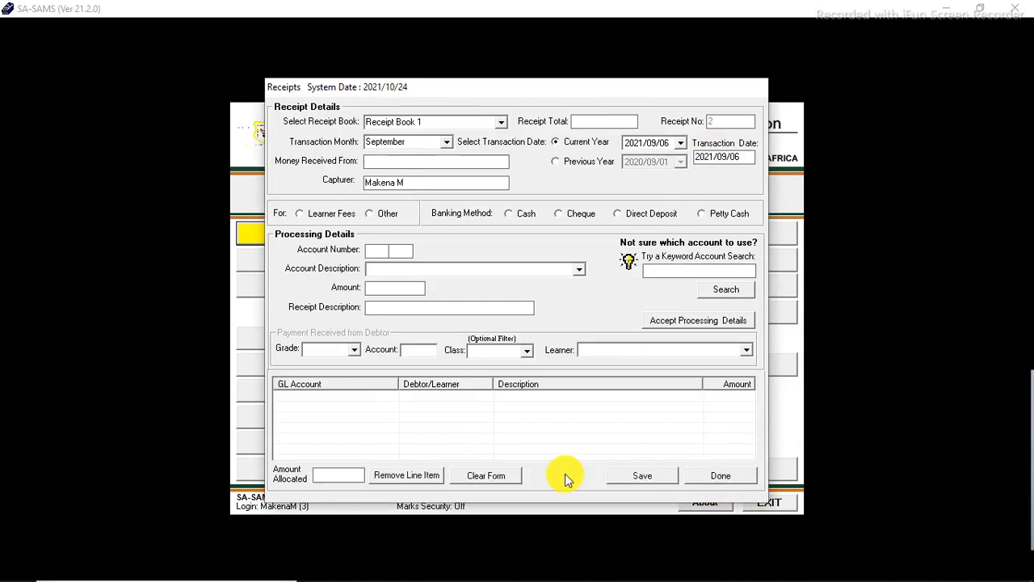
pyautogui.click(452, 165)
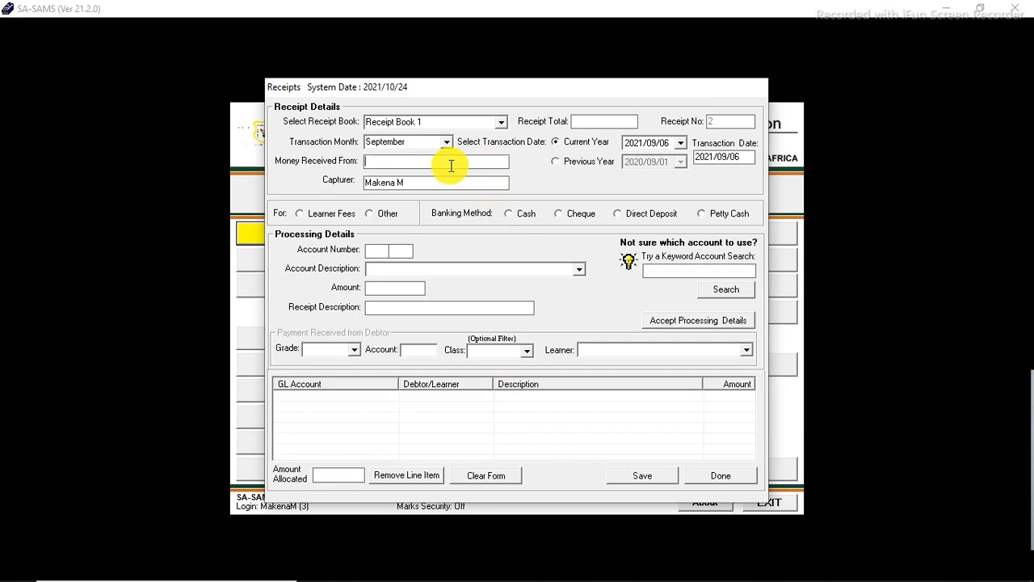
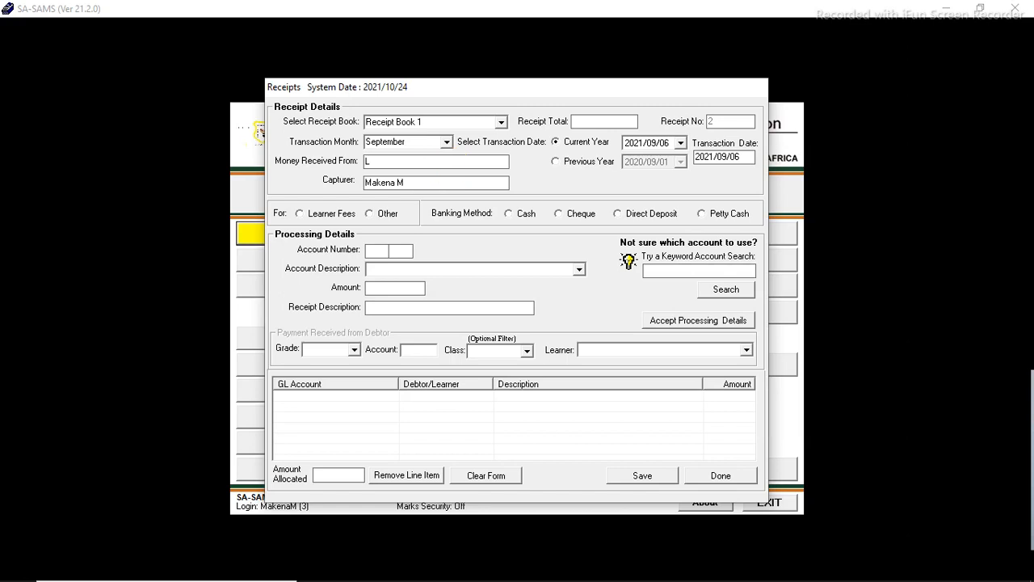
# Step: Set the receipt total to 450 and the transaction date to 2021/09/07
pyautogui.click(386, 218)
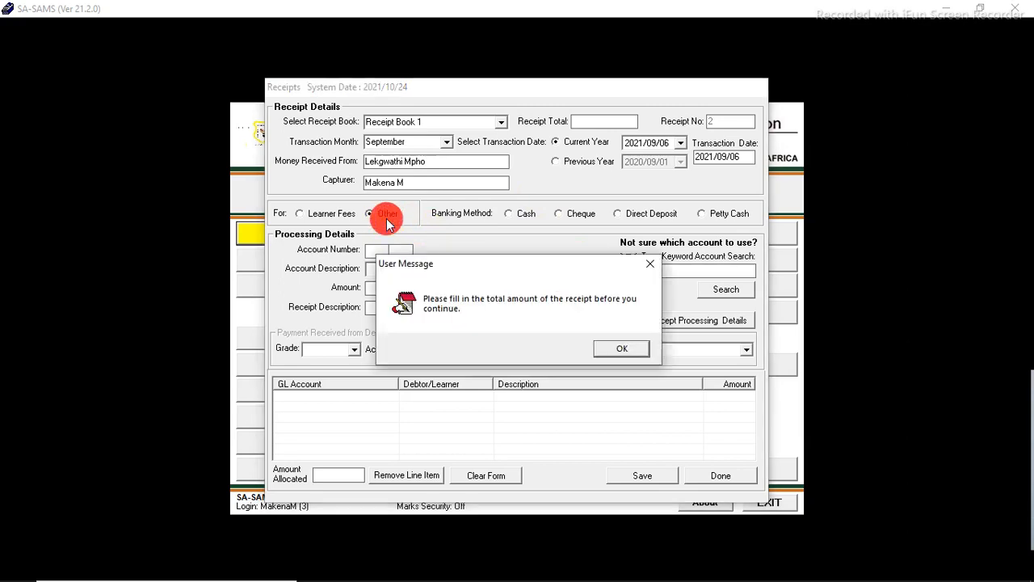
pyautogui.click(622, 347)
pyautogui.click(620, 121)
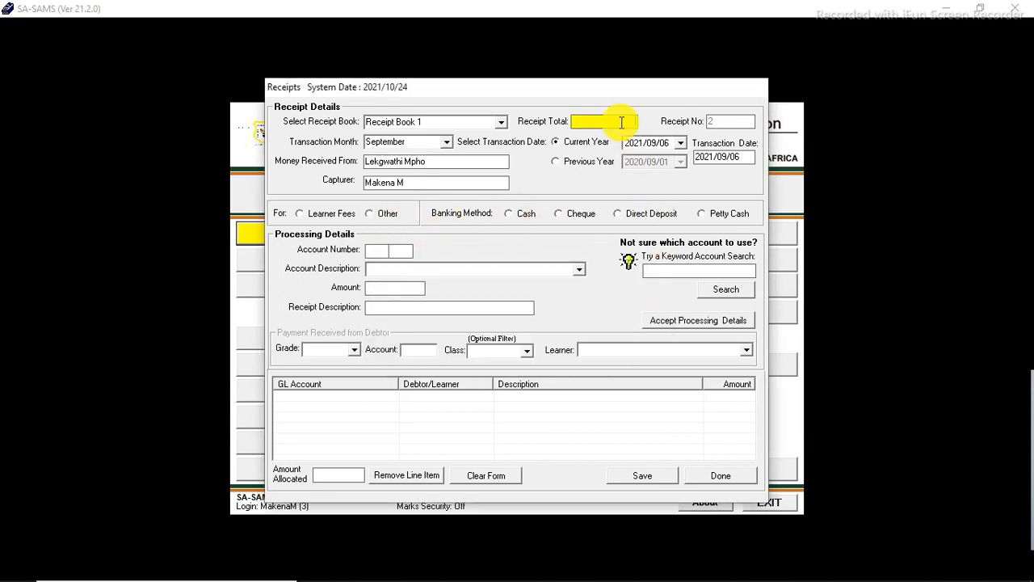
pyautogui.write('450')
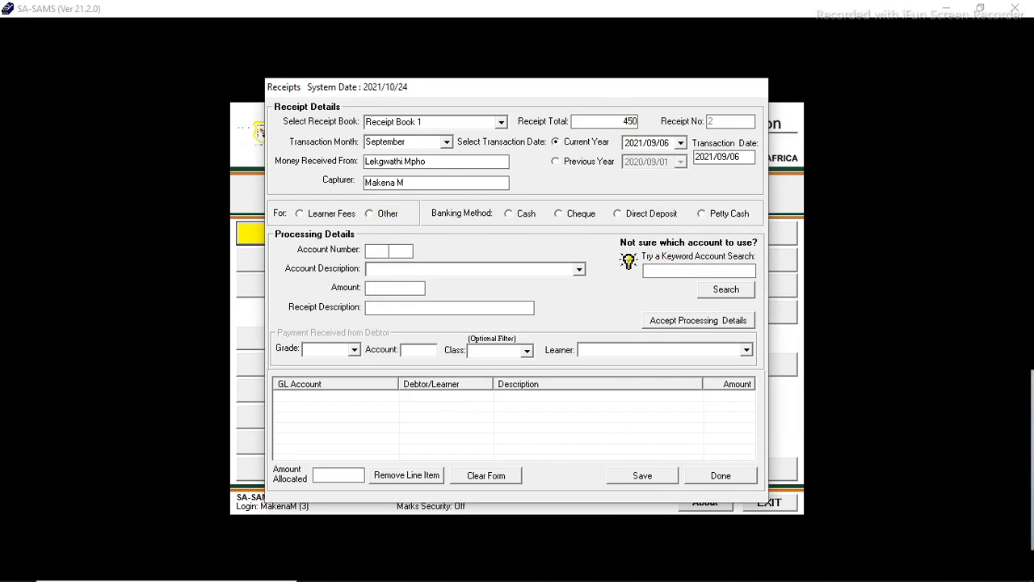
pyautogui.click(681, 143)
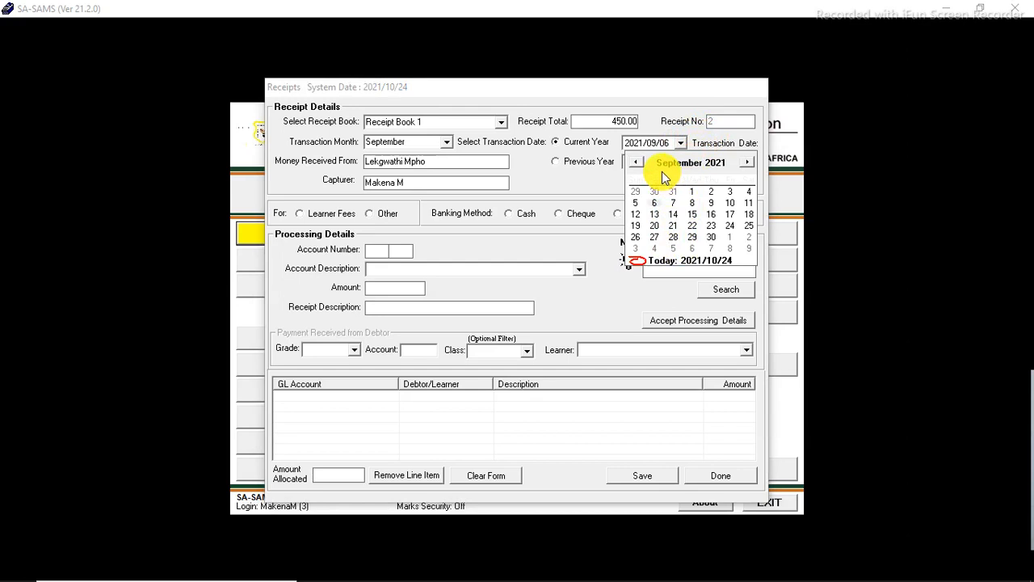
pyautogui.click(673, 203)
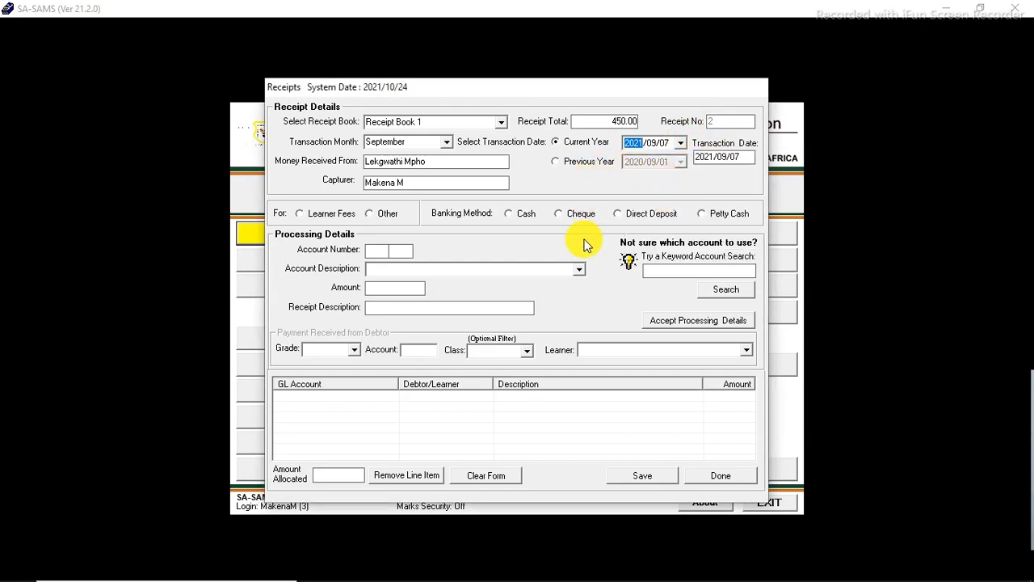
# Step: Mark the receipt as Other paid in Cash and select account 230/000 Other LSM - (non stock items)
pyautogui.click(382, 216)
pyautogui.click(508, 214)
pyautogui.click(578, 269)
pyautogui.moveTo(578, 352); pyautogui.dragTo(578, 352)
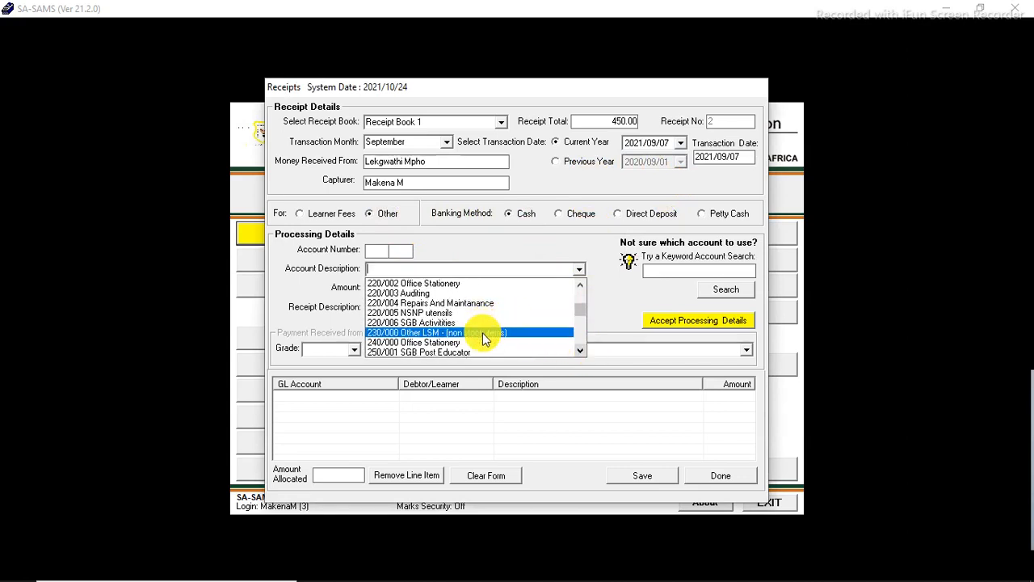
pyautogui.click(482, 333)
# Step: Add a 450 processing line described as "Learner Support Material Grade 5 Book" to the receipt
pyautogui.click(388, 289)
pyautogui.write('450')
pyautogui.click(394, 311)
pyautogui.write('Learner')
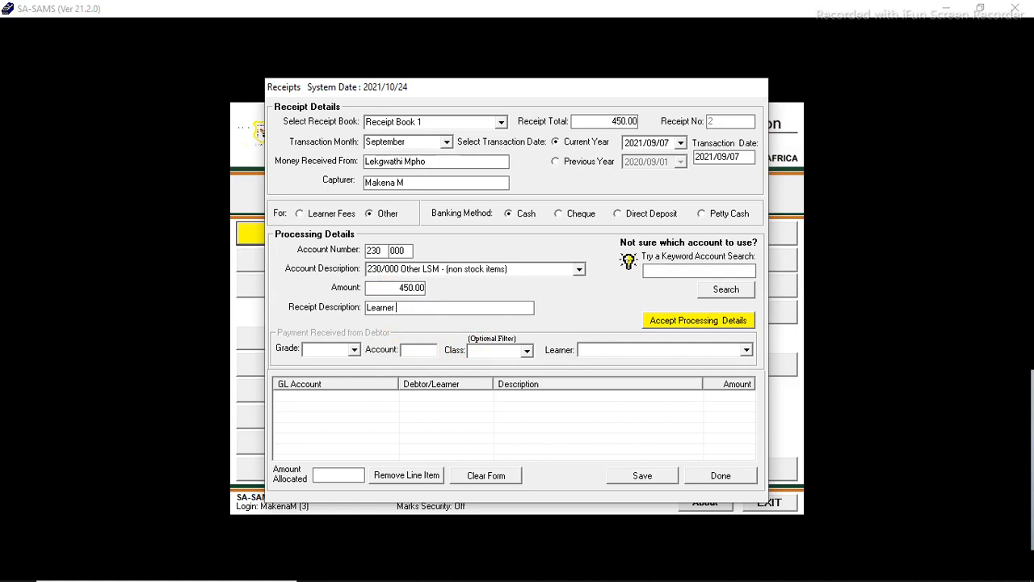
pyautogui.write(' Support Material Grade 5 Book')
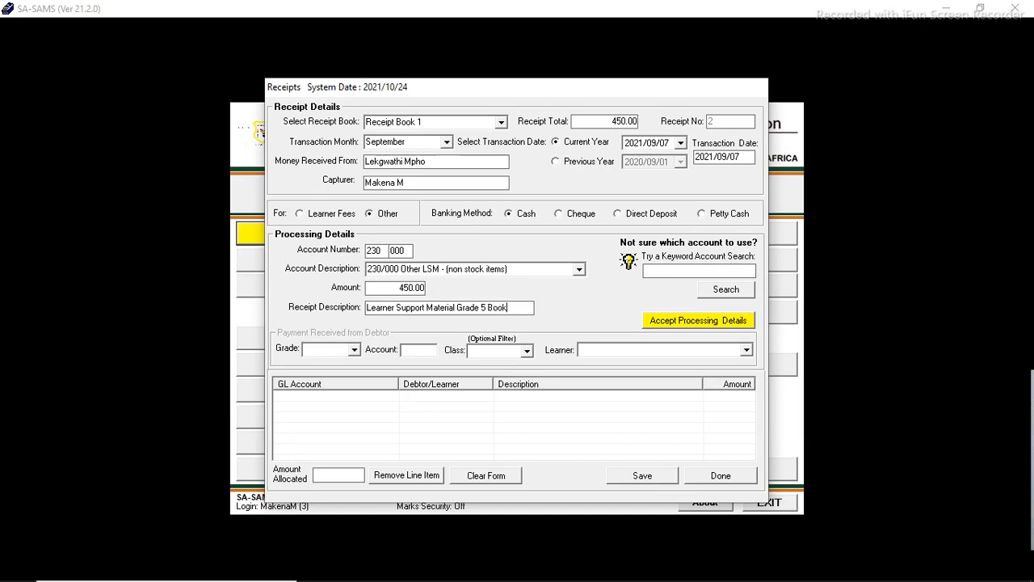
pyautogui.click(684, 323)
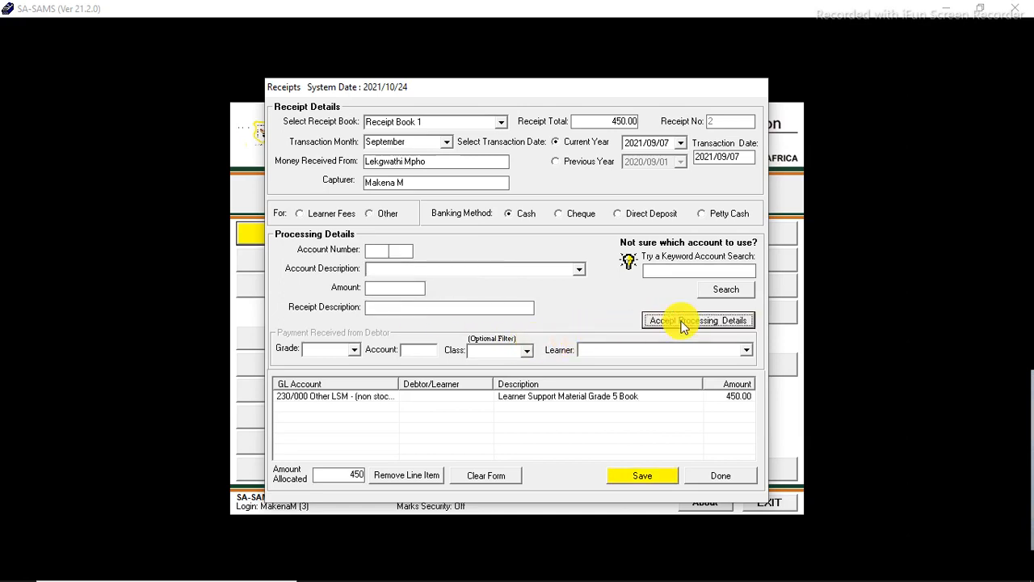
# Step: Save the receipt and choose to print a receipt
pyautogui.click(650, 475)
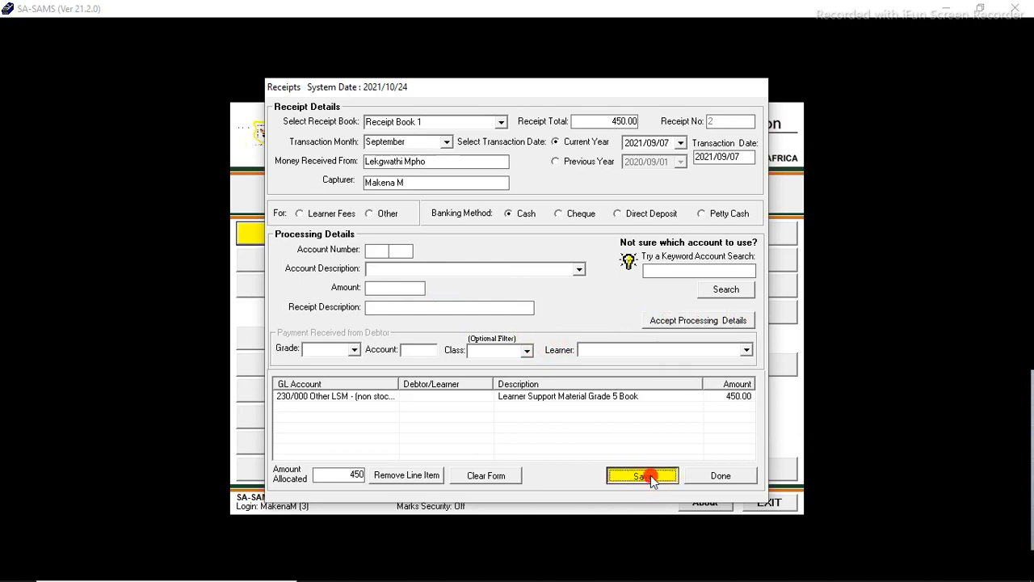
pyautogui.click(583, 353)
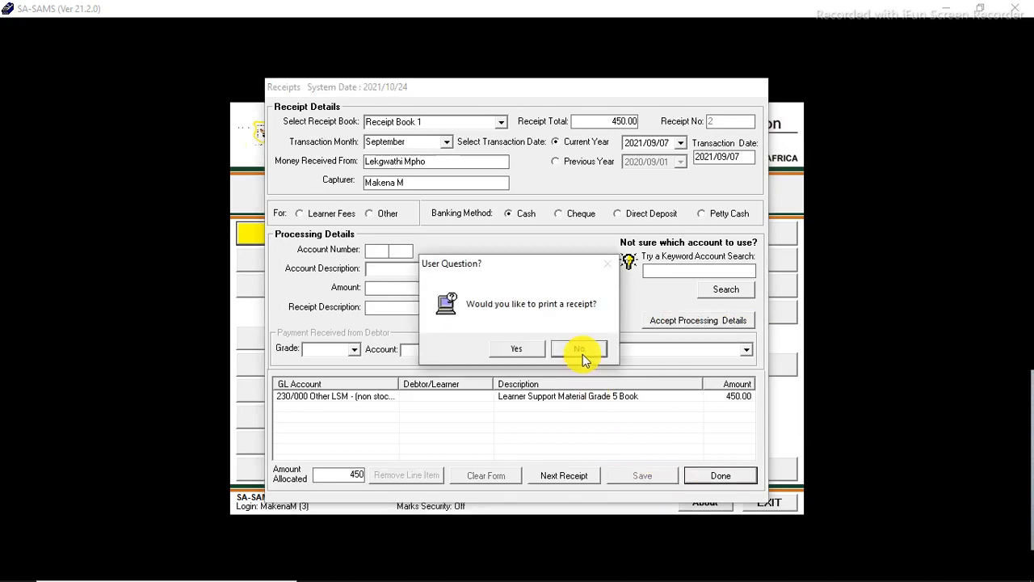
pyautogui.click(525, 353)
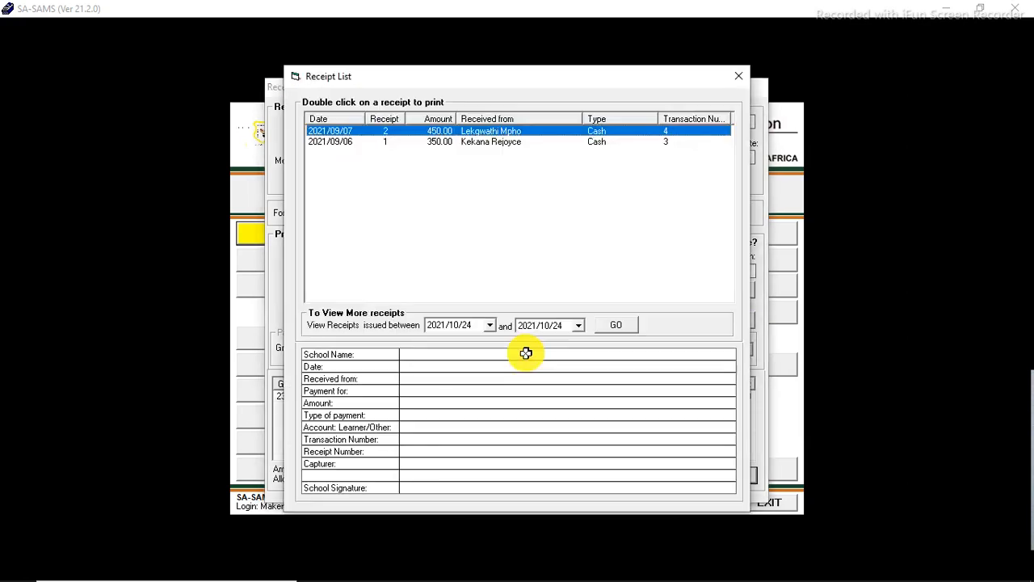
# Step: Print receipt 2 to PDF on the Desktop, naming the file after the payer
pyautogui.click(473, 134)
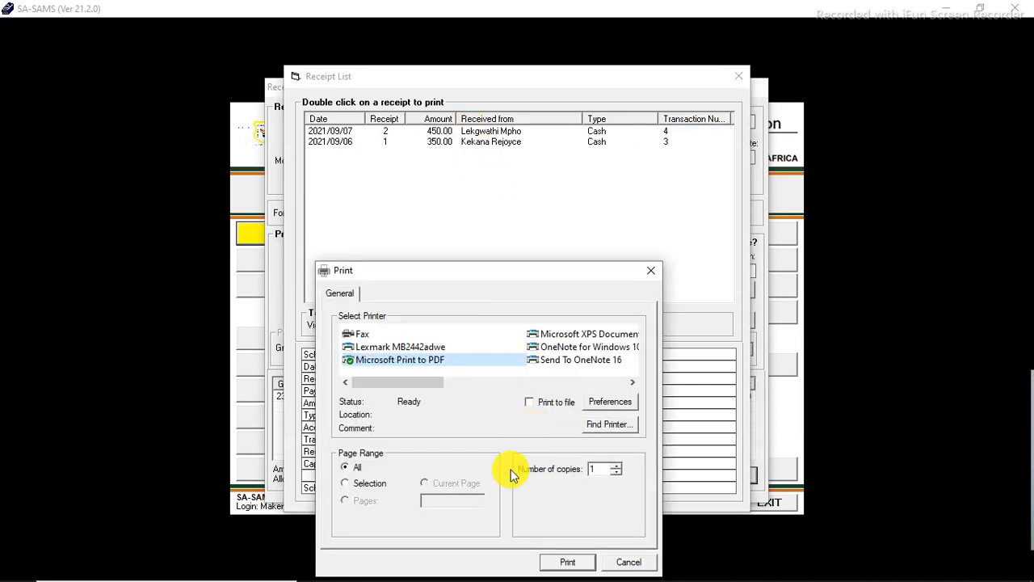
pyautogui.click(564, 561)
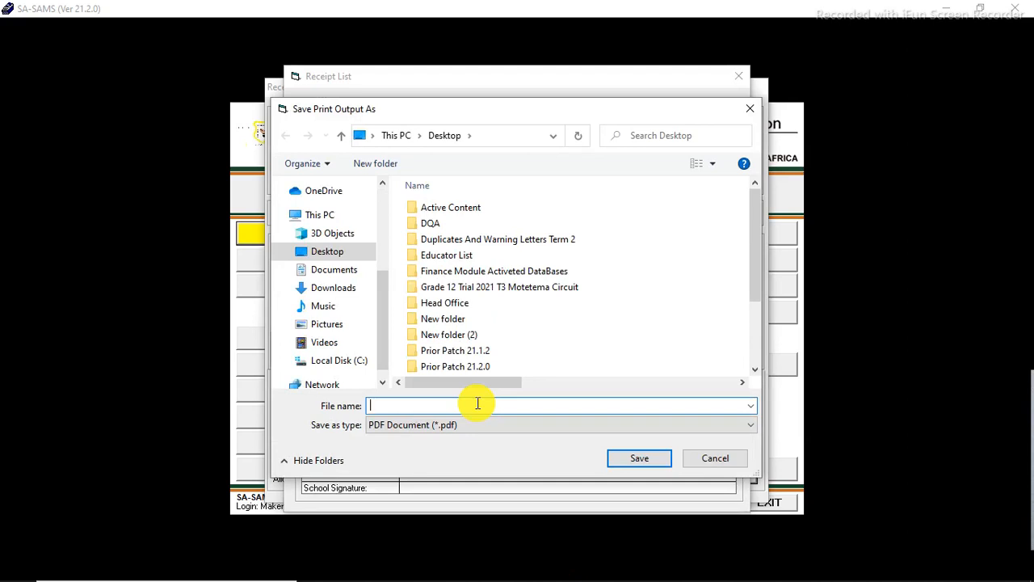
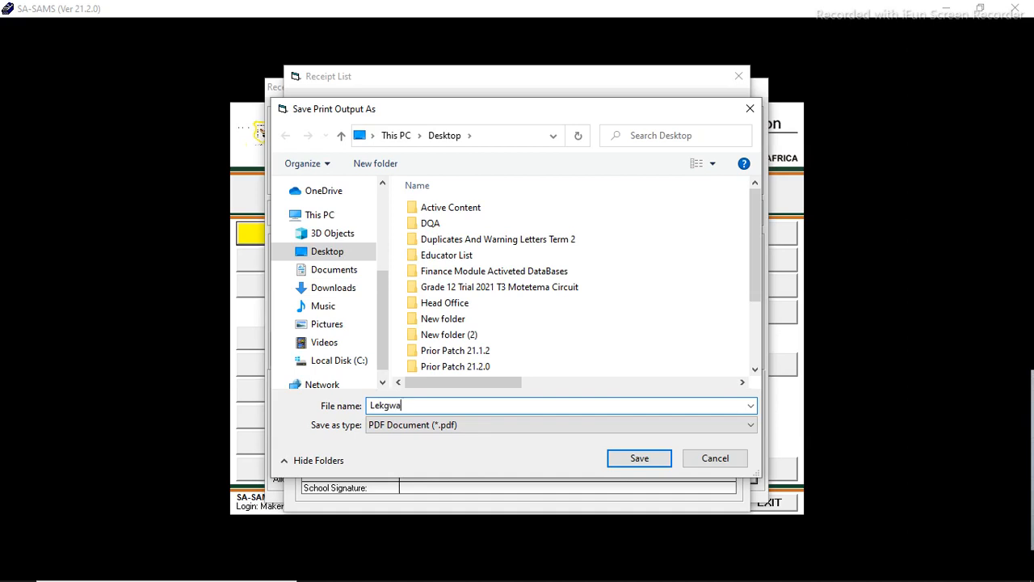
pyautogui.click(622, 459)
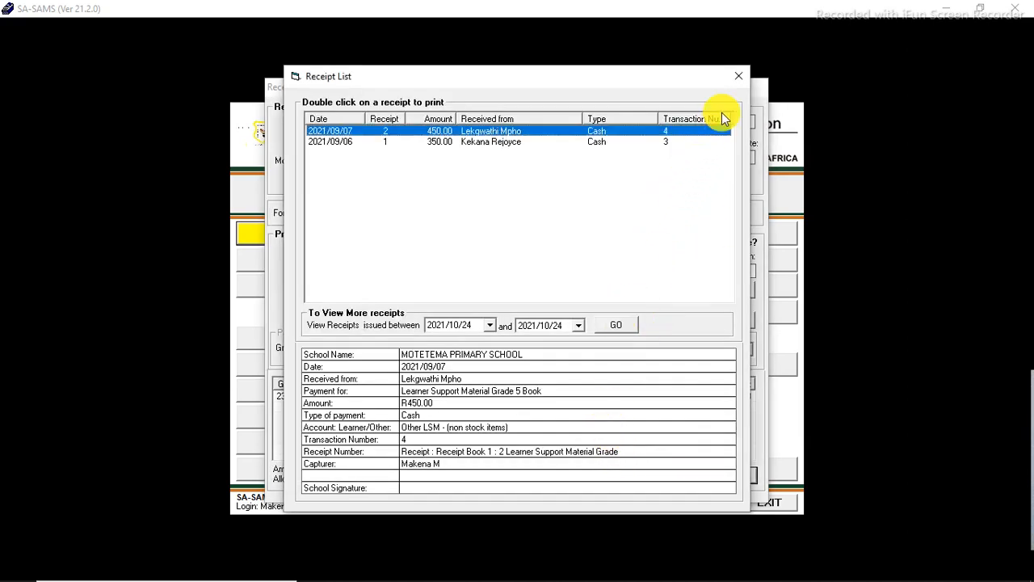
# Step: Close the receipt windows and return to the Financial Assistant Menu
pyautogui.click(738, 75)
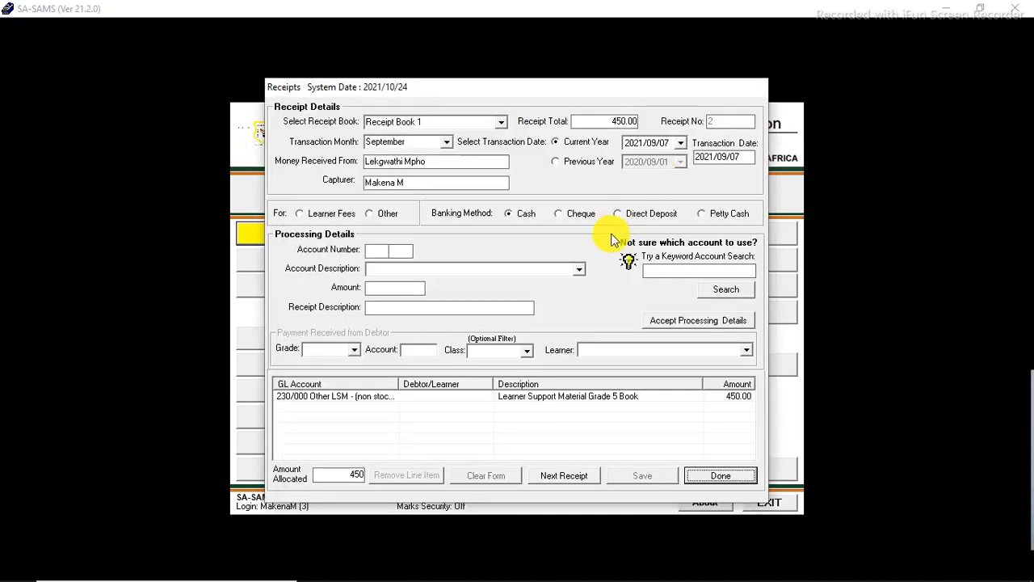
pyautogui.click(718, 478)
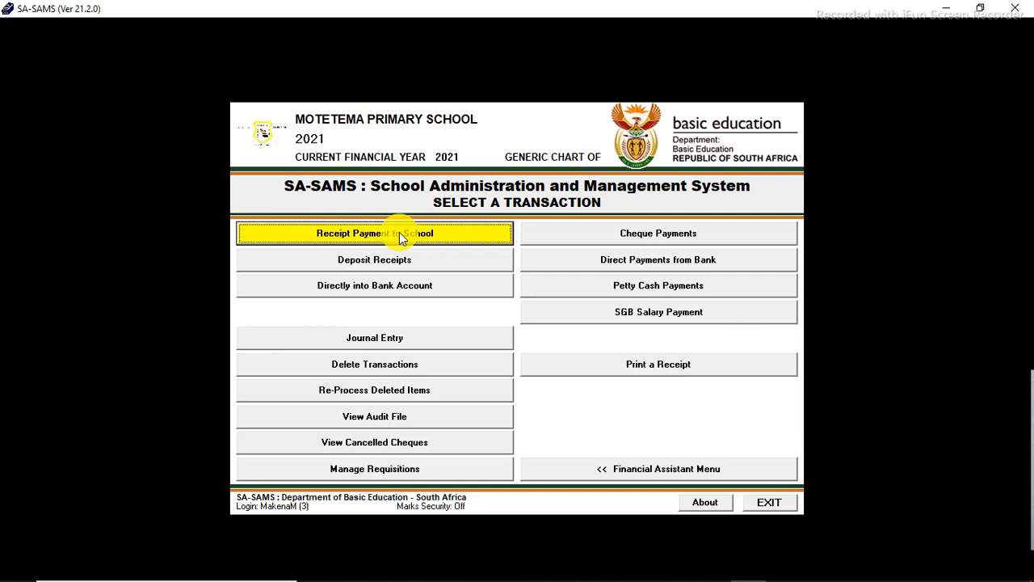
pyautogui.click(597, 470)
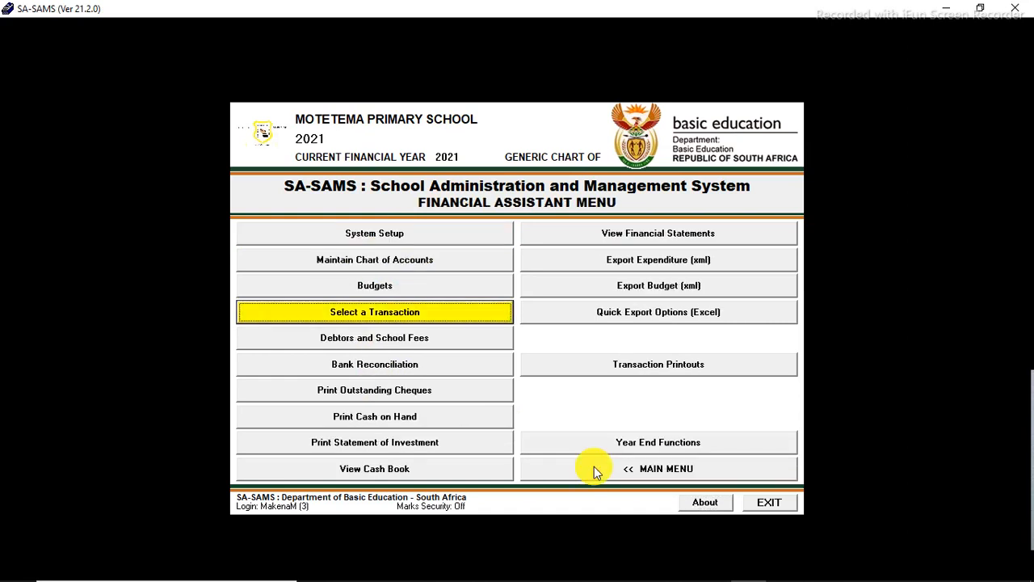
# Step: Generate the Cash on Hand report for September on Microsoft Print to PDF and inspect it enlarged
pyautogui.click(391, 416)
pyautogui.click(559, 290)
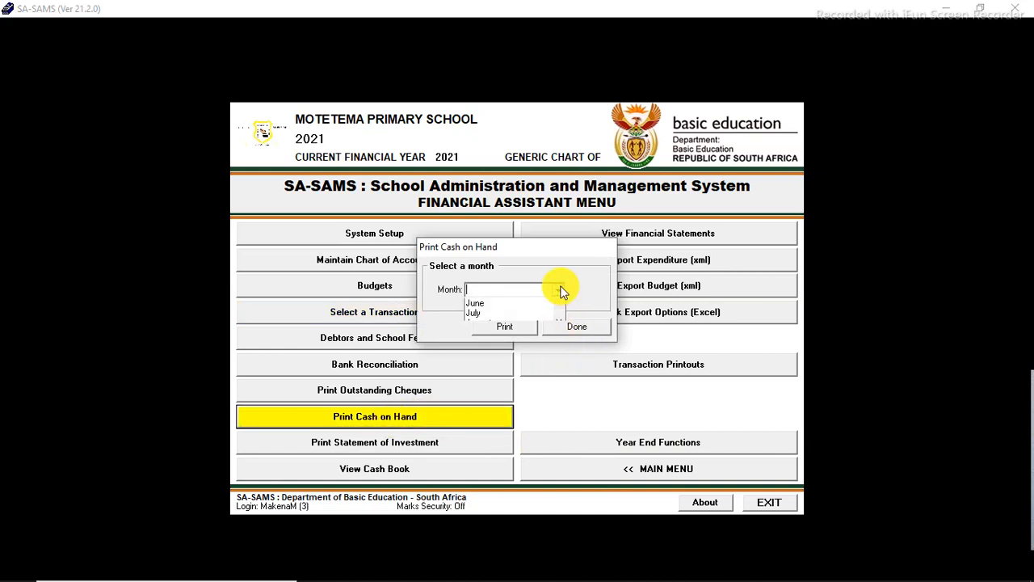
pyautogui.scroll(-2, 556, 348)
pyautogui.click(533, 343)
pyautogui.click(508, 328)
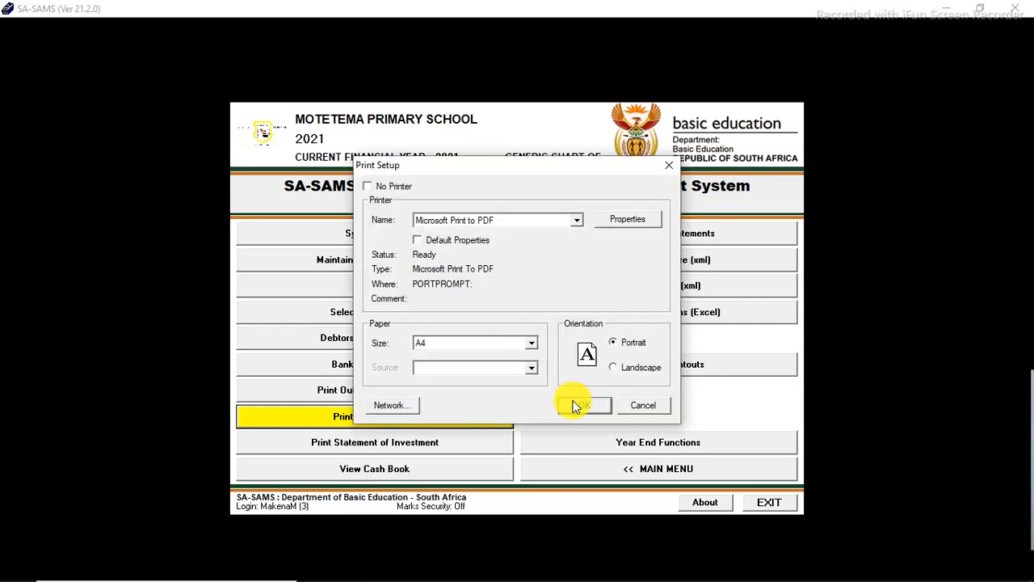
pyautogui.click(574, 404)
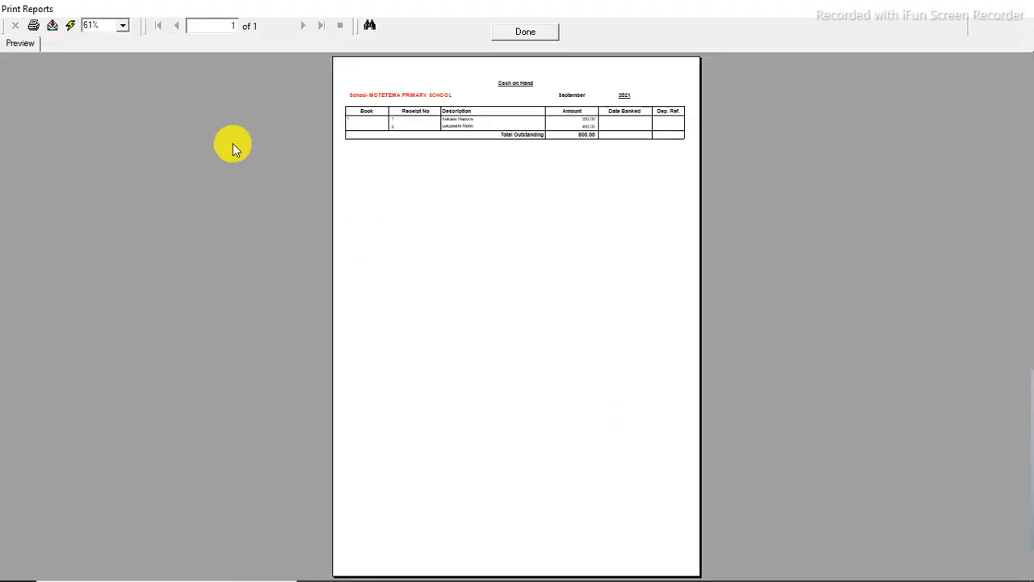
pyautogui.click(123, 25)
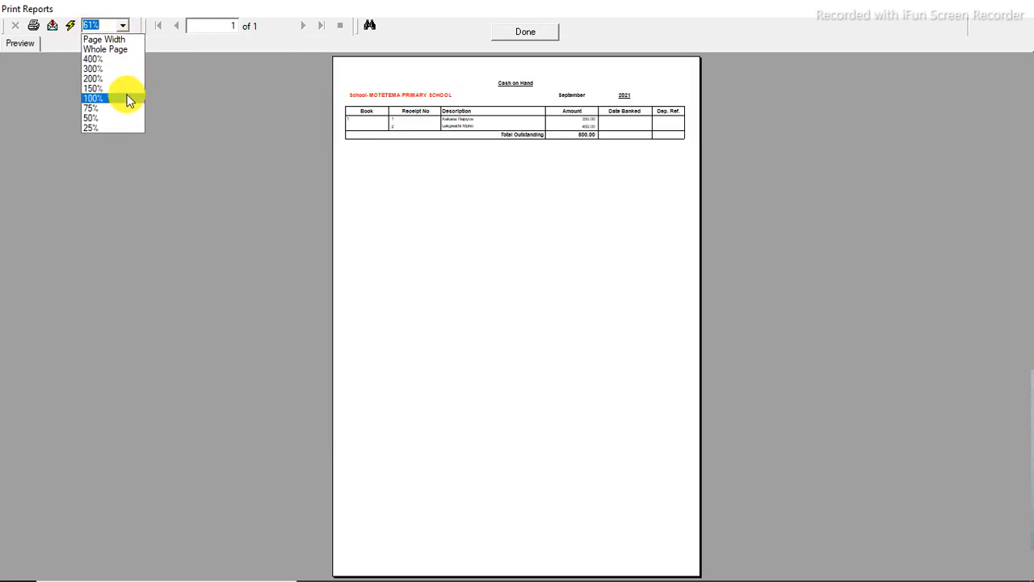
pyautogui.click(128, 99)
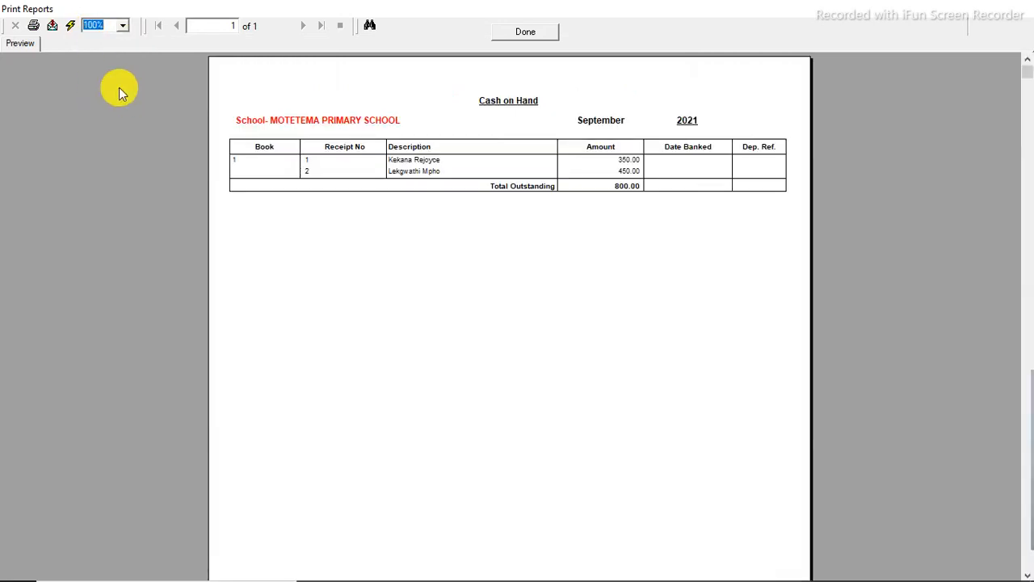
pyautogui.scroll(1, 117, 63)
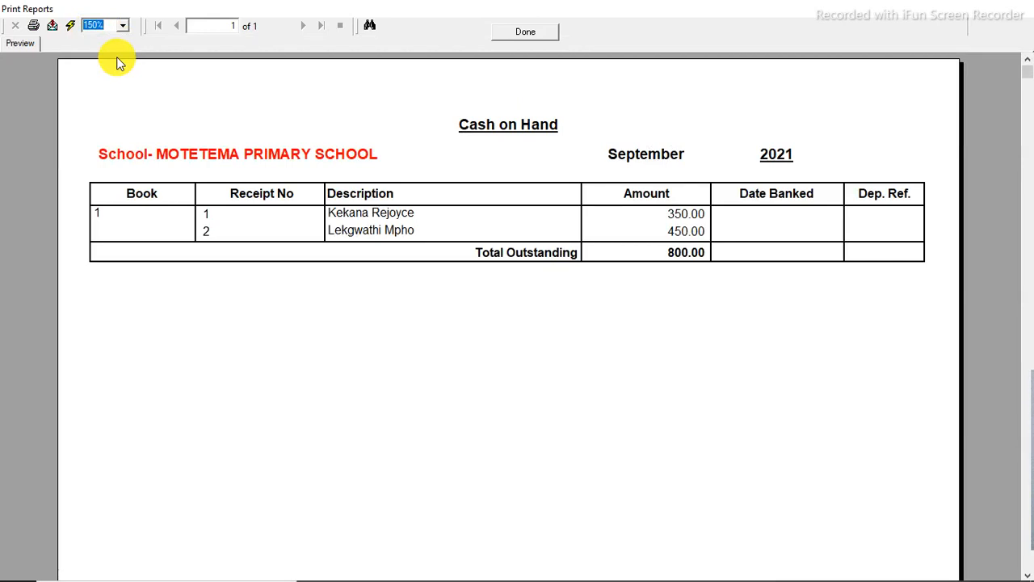
pyautogui.click(540, 38)
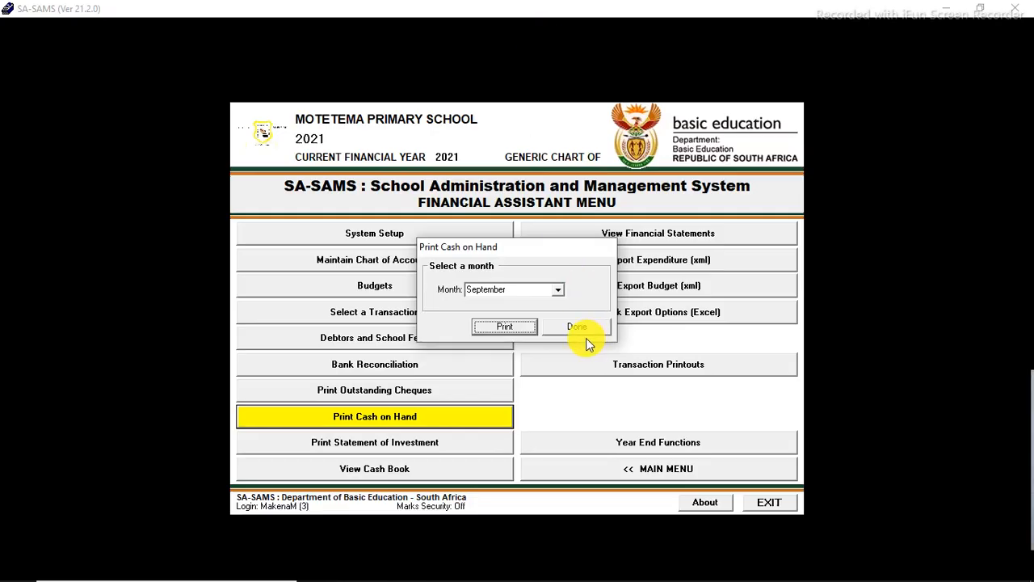
# Step: Generate the Cash on Hand report for October, inspect it enlarged, and close the report dialog
pyautogui.click(557, 290)
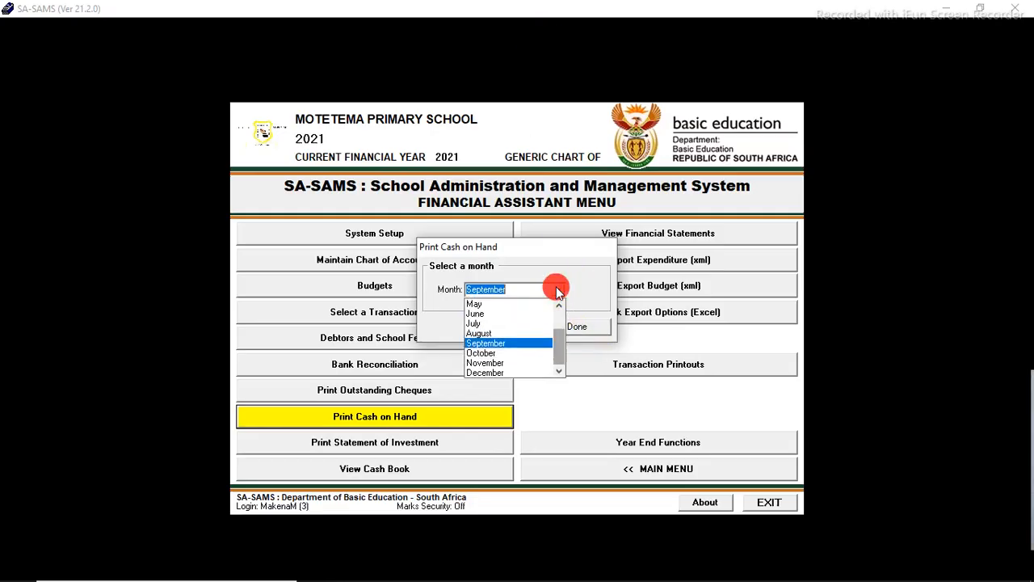
pyautogui.click(530, 351)
pyautogui.click(508, 330)
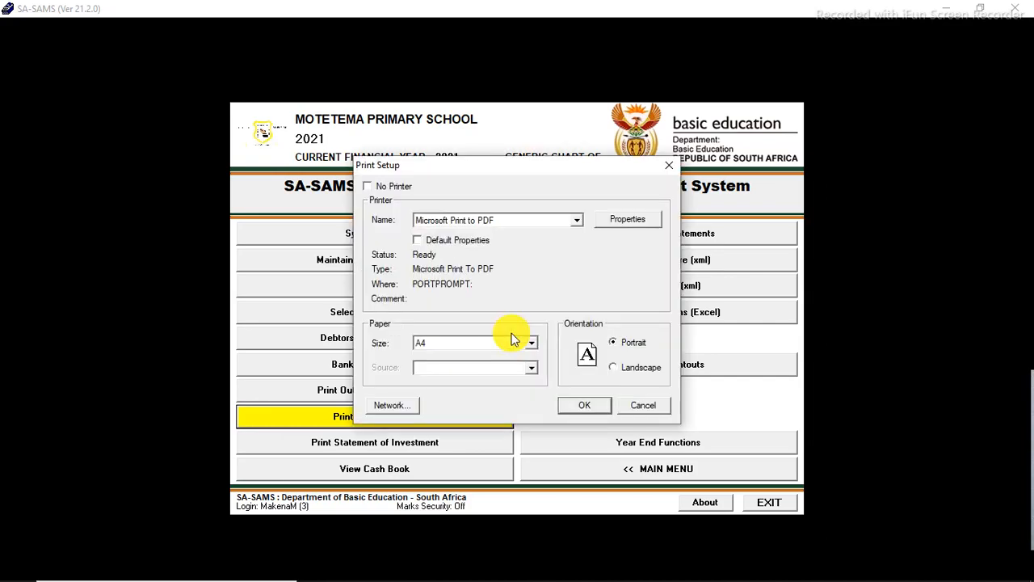
pyautogui.click(587, 409)
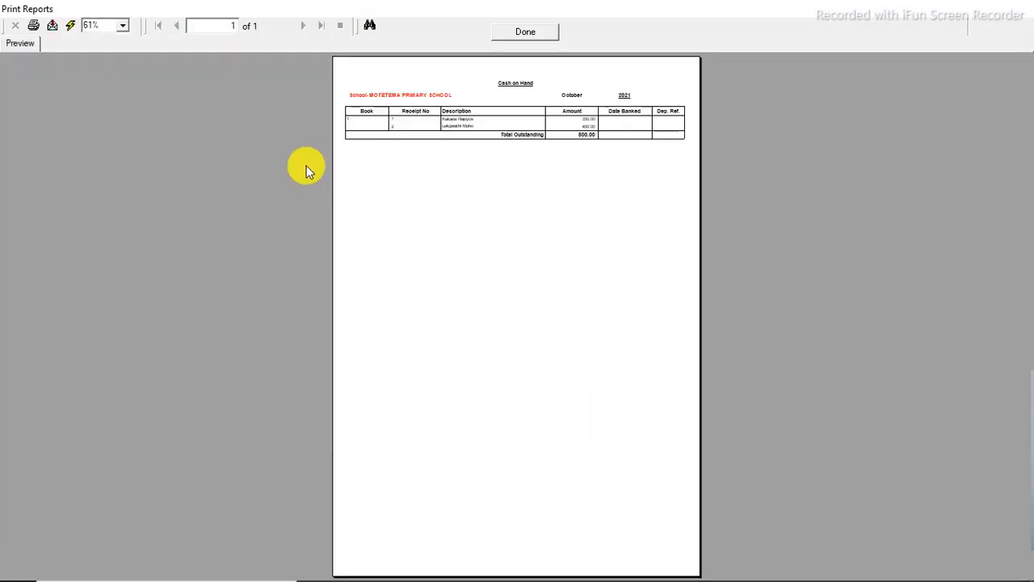
pyautogui.click(123, 26)
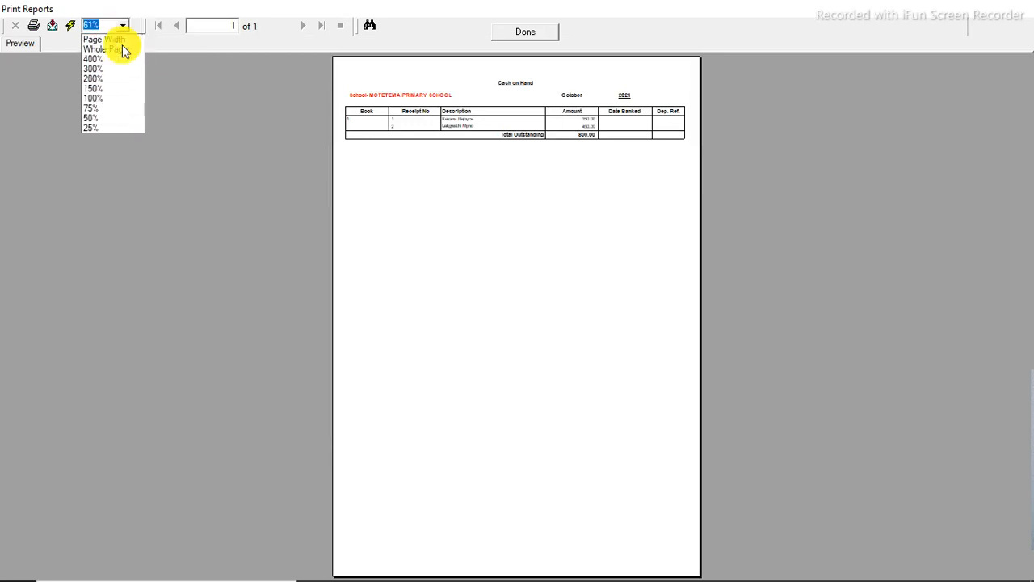
pyautogui.click(119, 87)
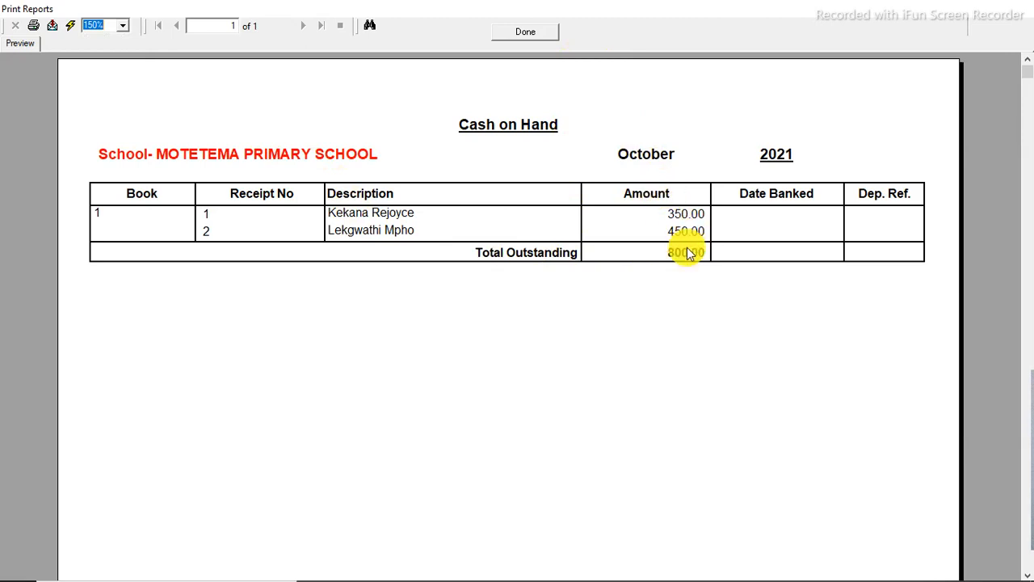
pyautogui.click(532, 38)
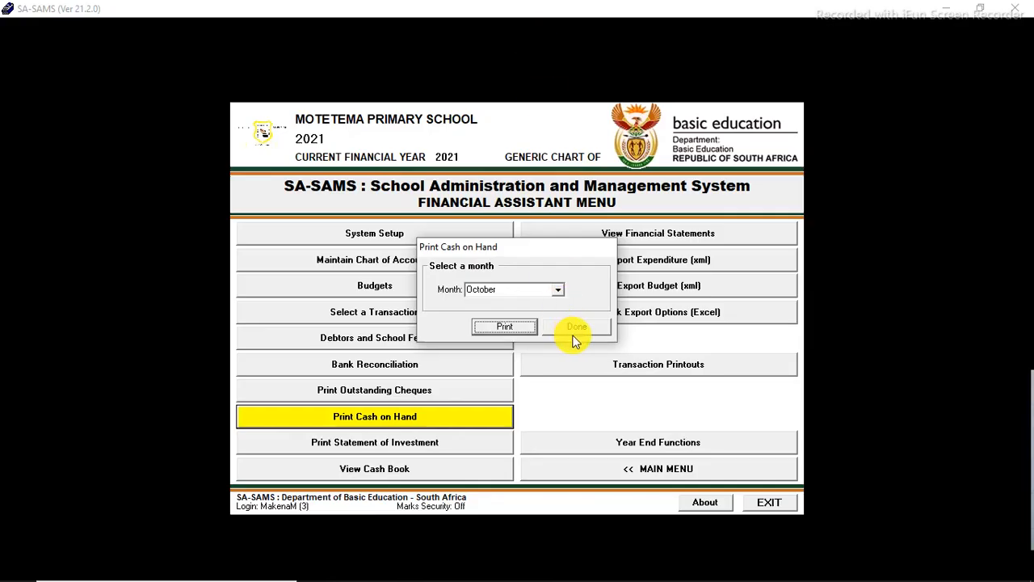
pyautogui.click(576, 335)
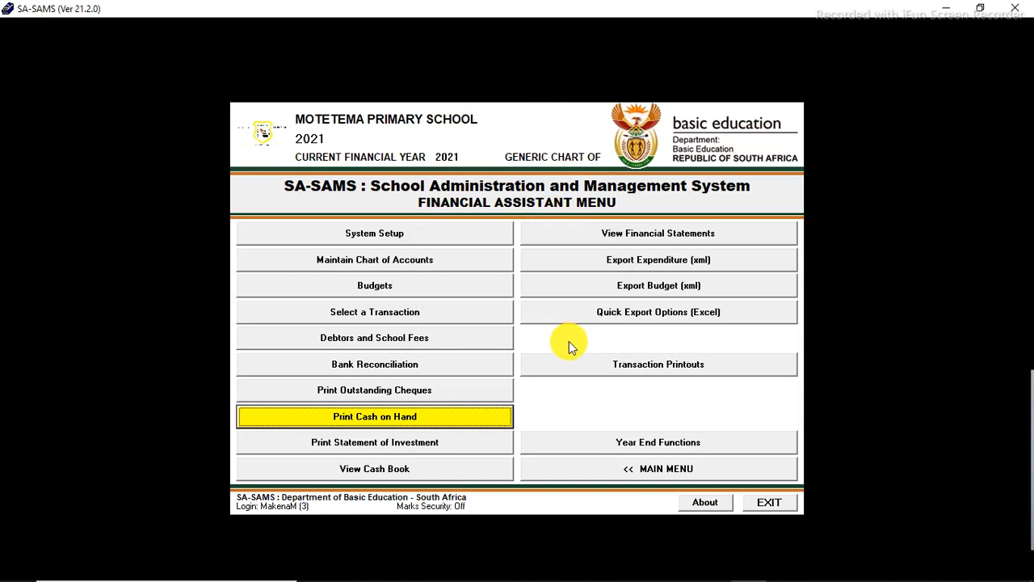
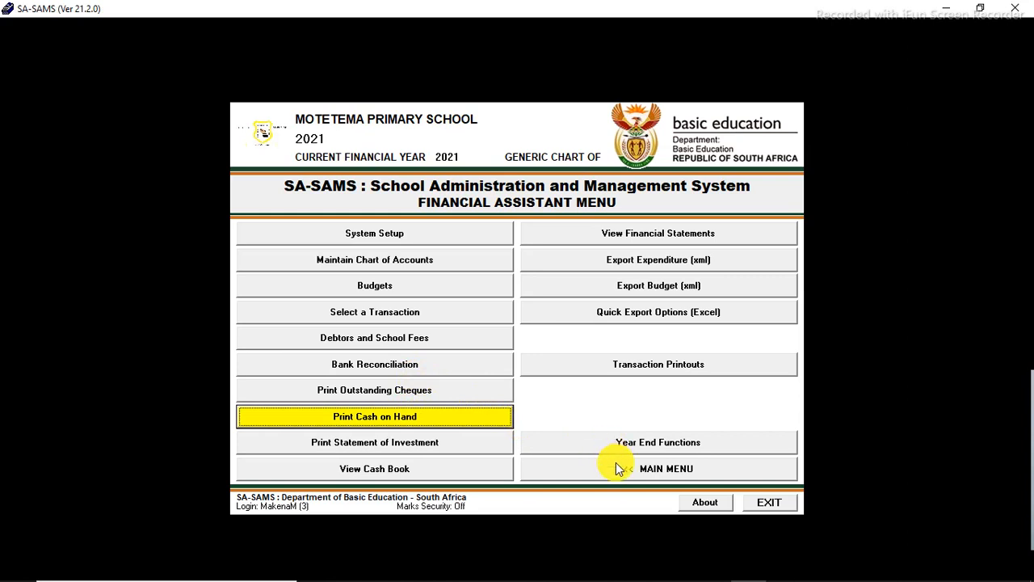
# Step: Start a bank deposit for the Nedbank current account from Deposit Receipts in the transactions menu
pyautogui.click(414, 315)
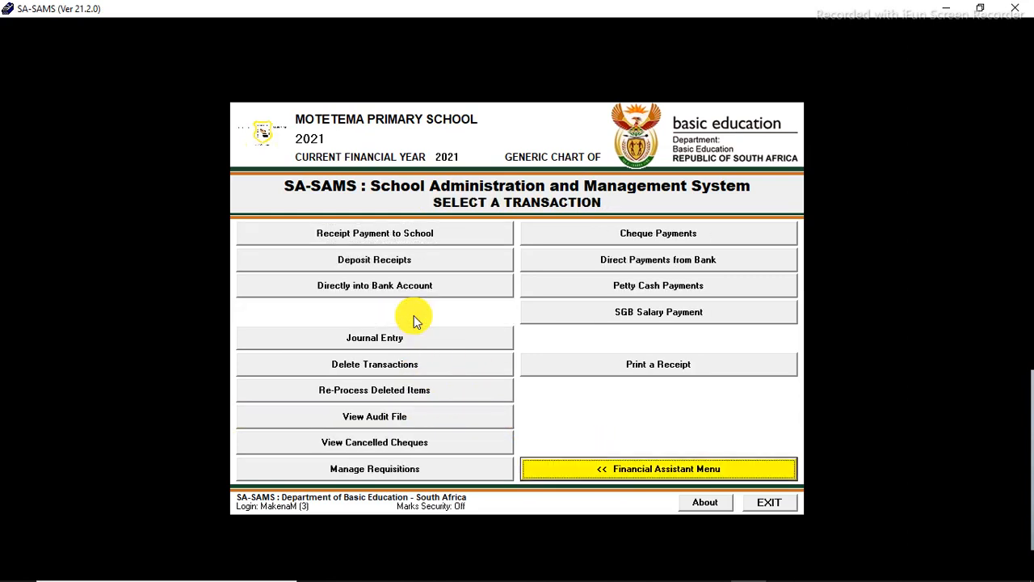
pyautogui.click(396, 267)
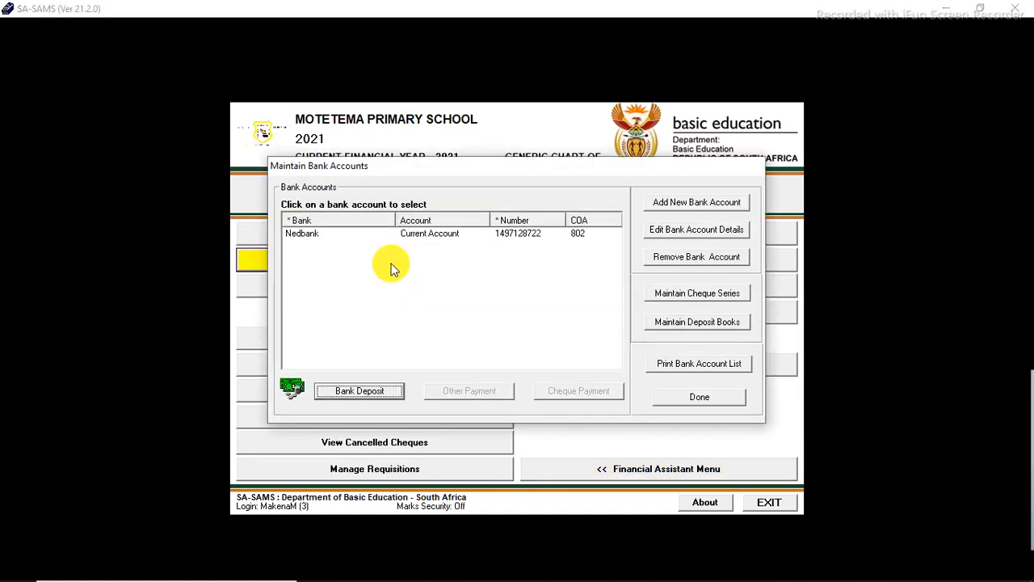
pyautogui.click(432, 237)
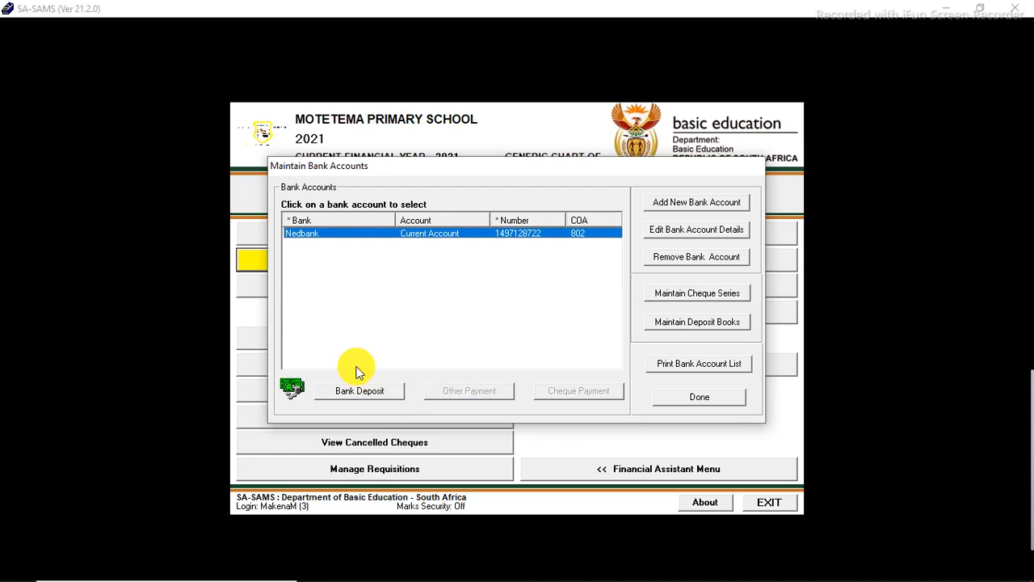
pyautogui.click(667, 397)
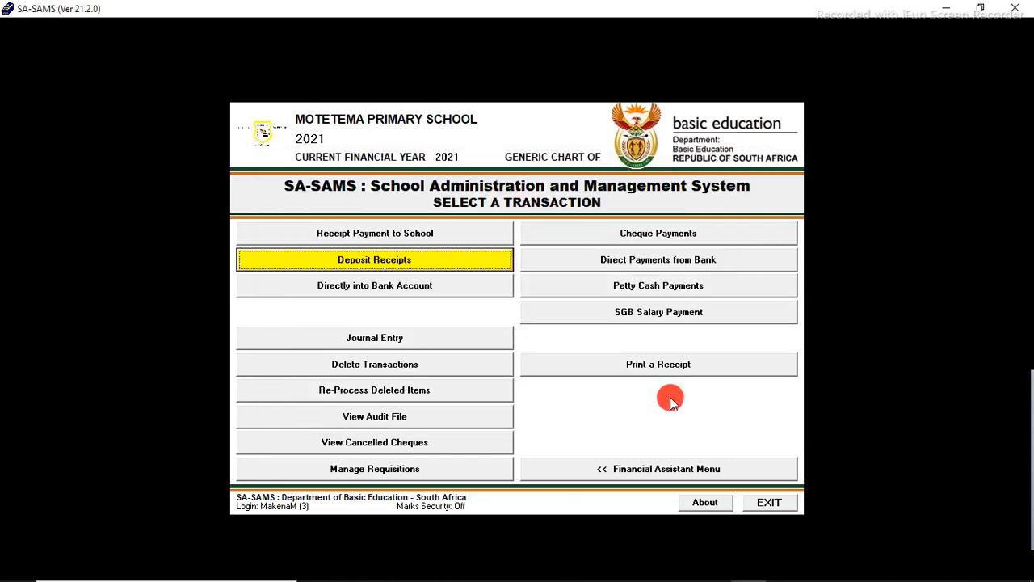
pyautogui.click(411, 263)
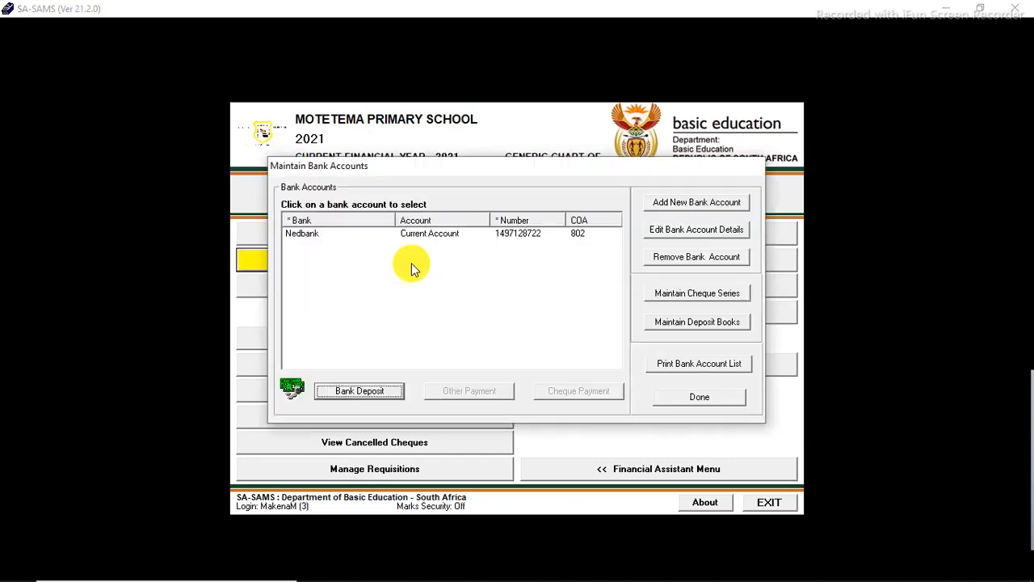
pyautogui.click(408, 238)
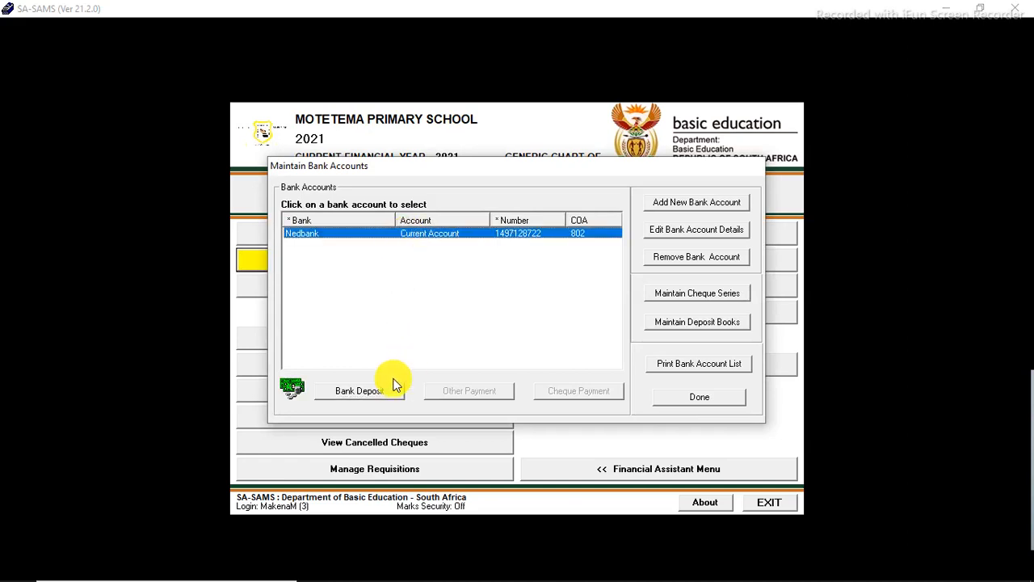
pyautogui.click(384, 394)
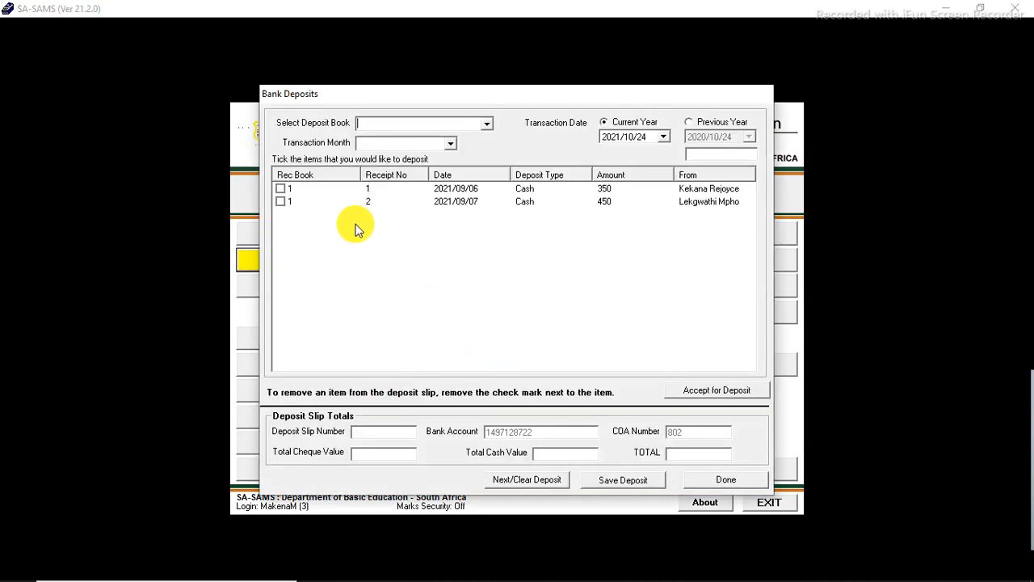
# Step: Select Deposit Book 1 and set the transaction month to September
pyautogui.click(488, 123)
pyautogui.click(471, 139)
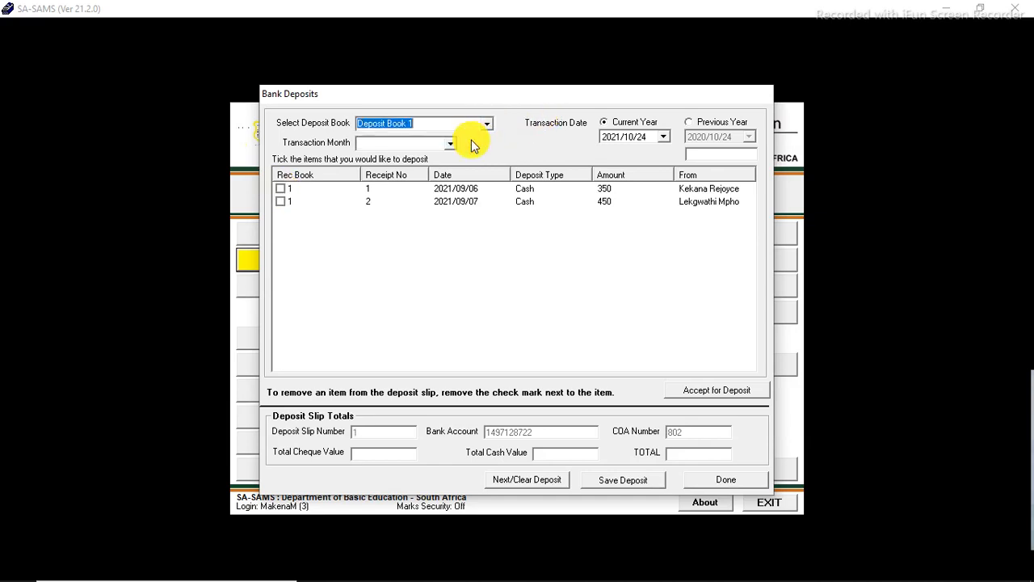
pyautogui.click(452, 144)
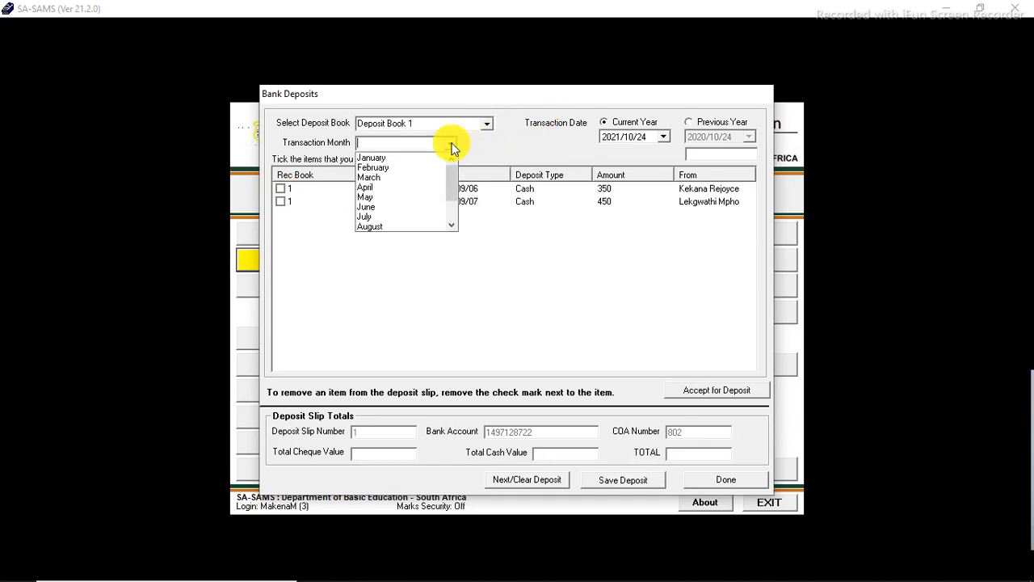
pyautogui.moveTo(453, 184); pyautogui.dragTo(451, 213)
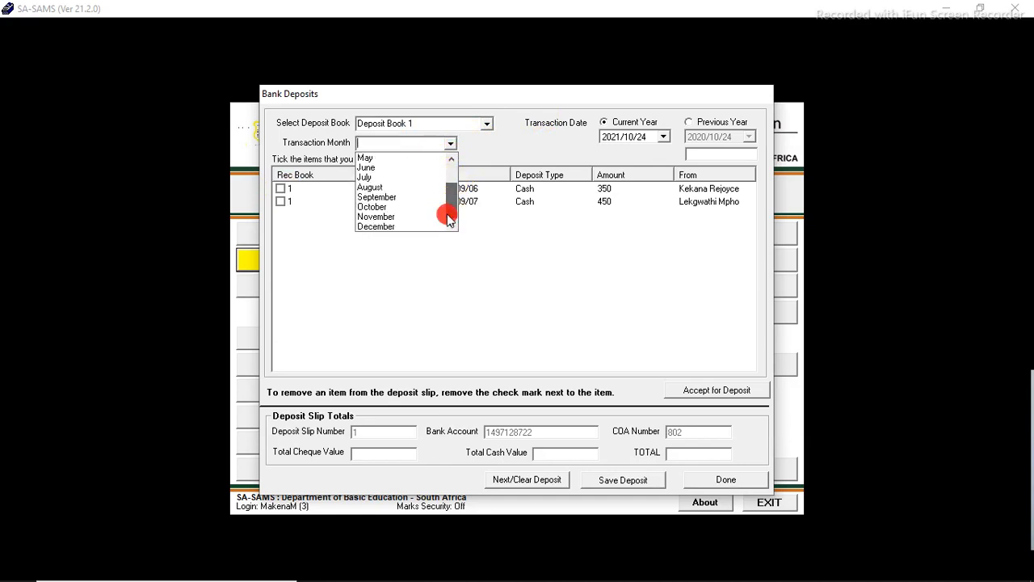
pyautogui.click(408, 201)
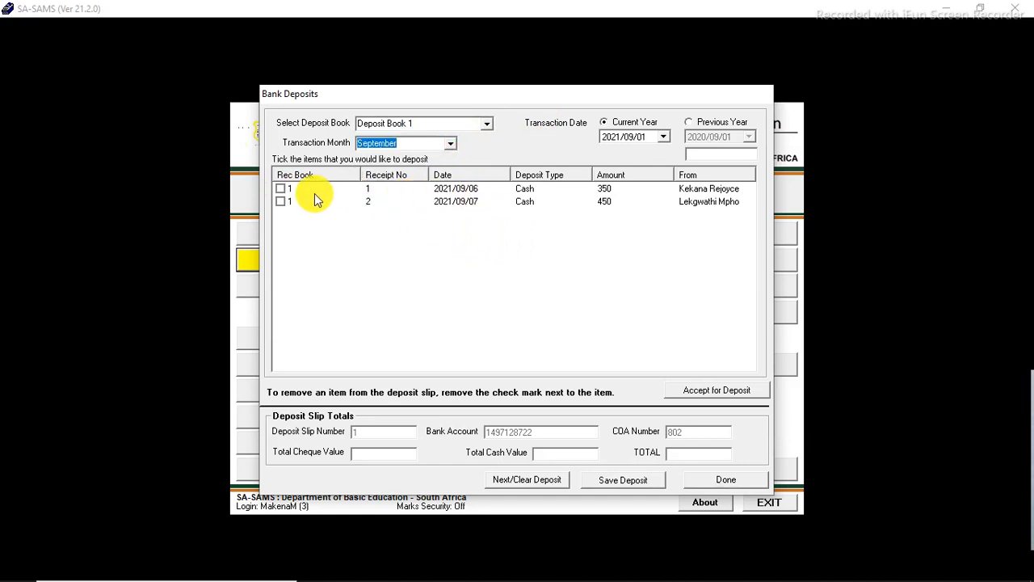
# Step: Tick both September cash receipts for deposit and set the transaction date to 2021/09/10
pyautogui.click(279, 191)
pyautogui.click(280, 202)
pyautogui.click(662, 137)
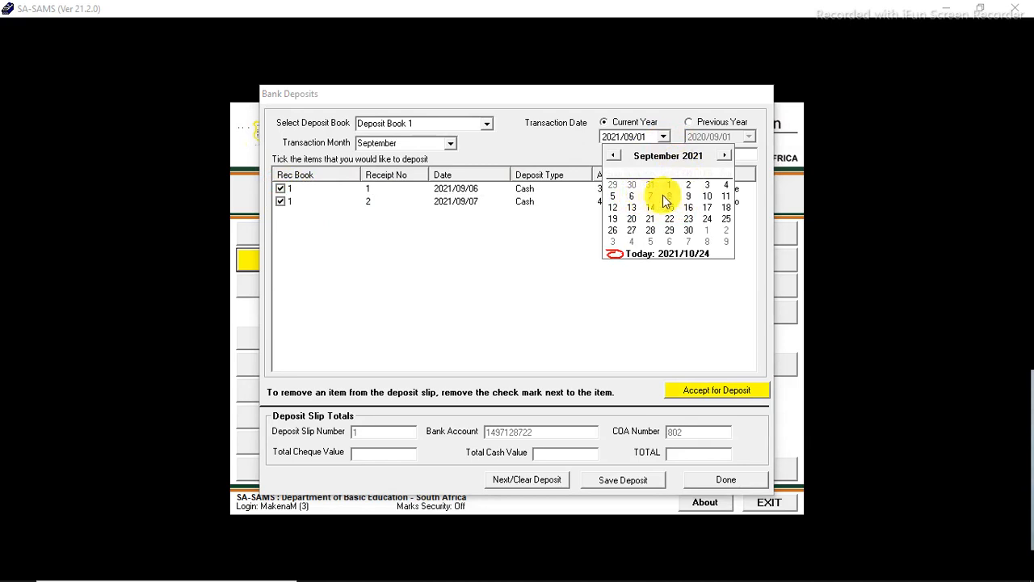
pyautogui.click(707, 196)
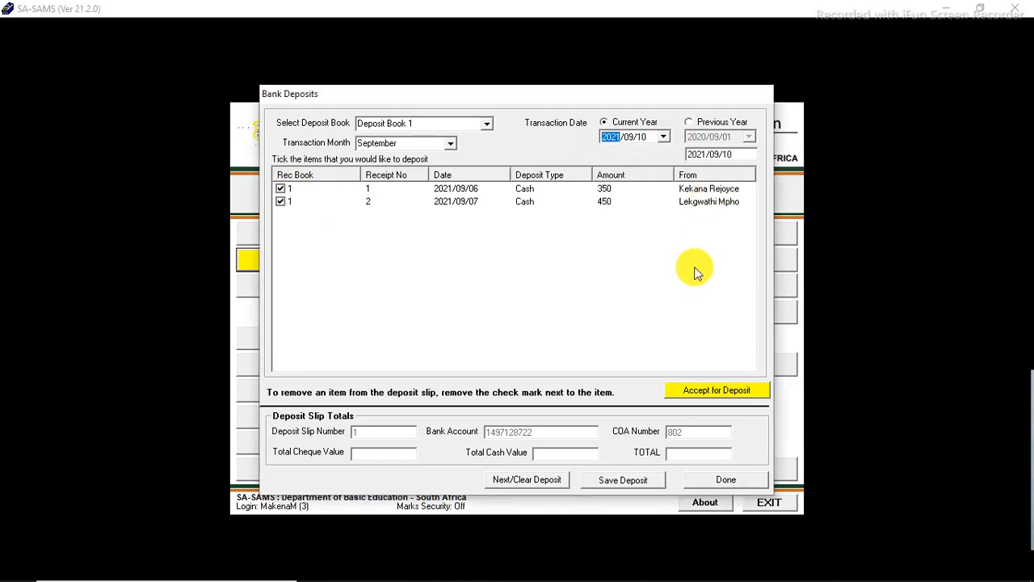
# Step: Accept the ticked receipts for deposit, save the deposit and close the Bank Deposits window
pyautogui.click(697, 396)
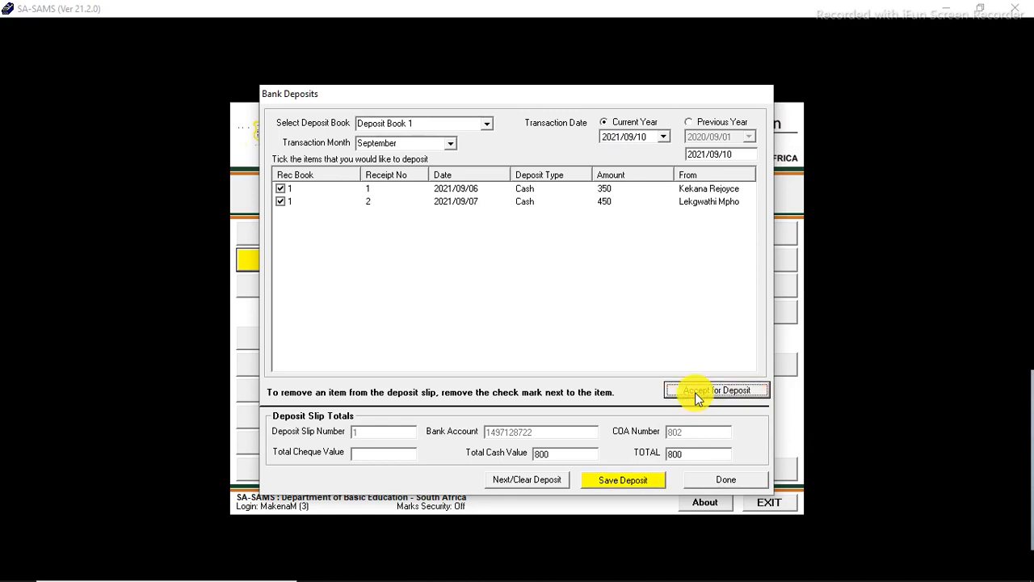
pyautogui.click(634, 482)
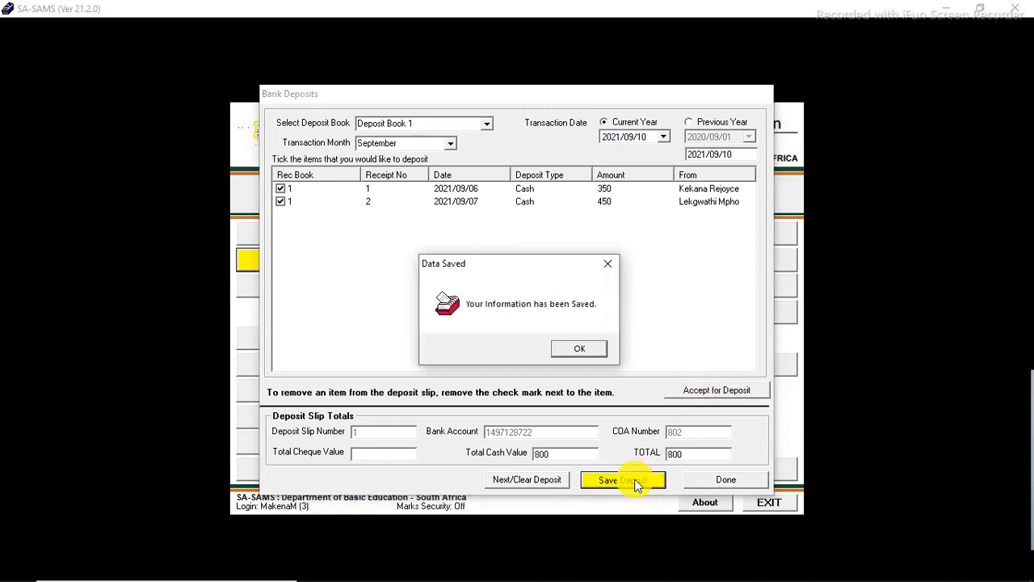
pyautogui.click(585, 351)
pyautogui.click(715, 479)
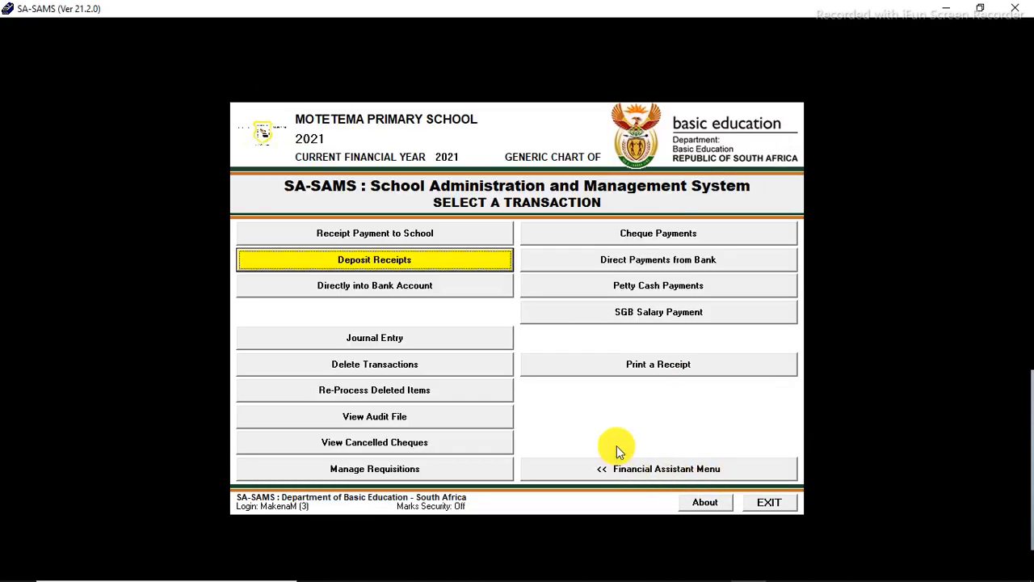
# Step: Return to the Financial Assistant Menu and generate the Cash on Hand report for October on Microsoft Print to PDF
pyautogui.click(638, 468)
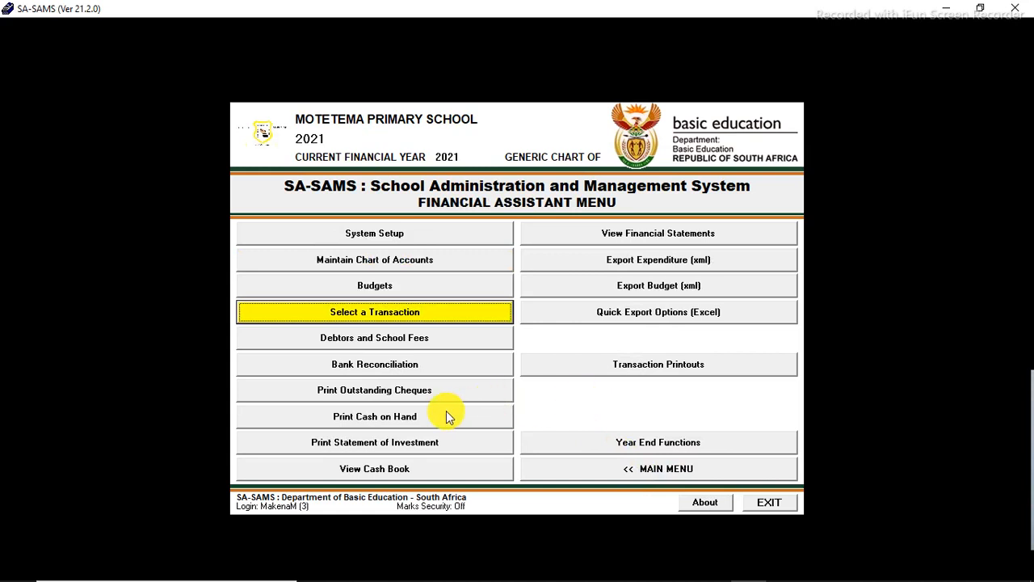
pyautogui.click(402, 421)
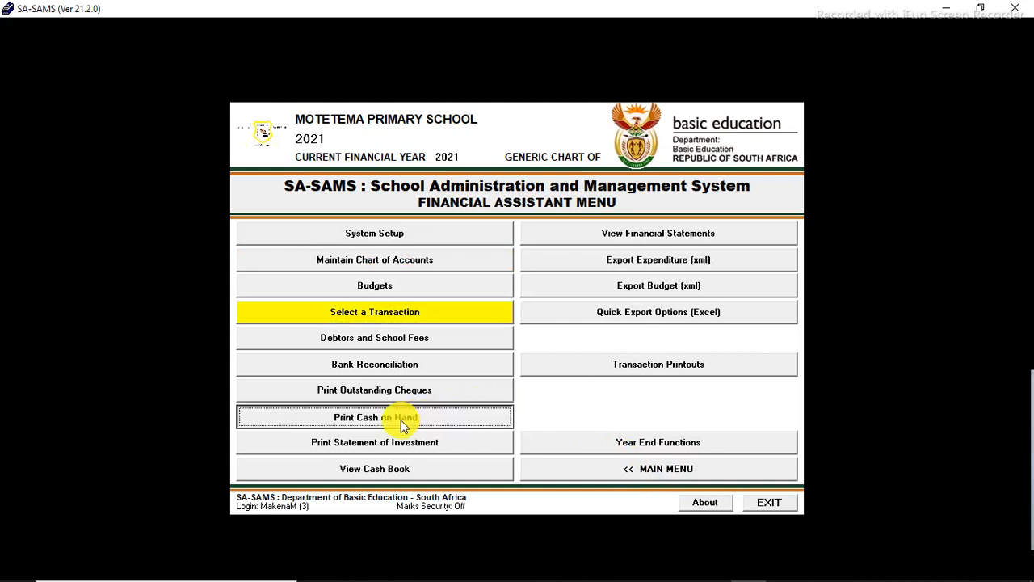
pyautogui.click(559, 291)
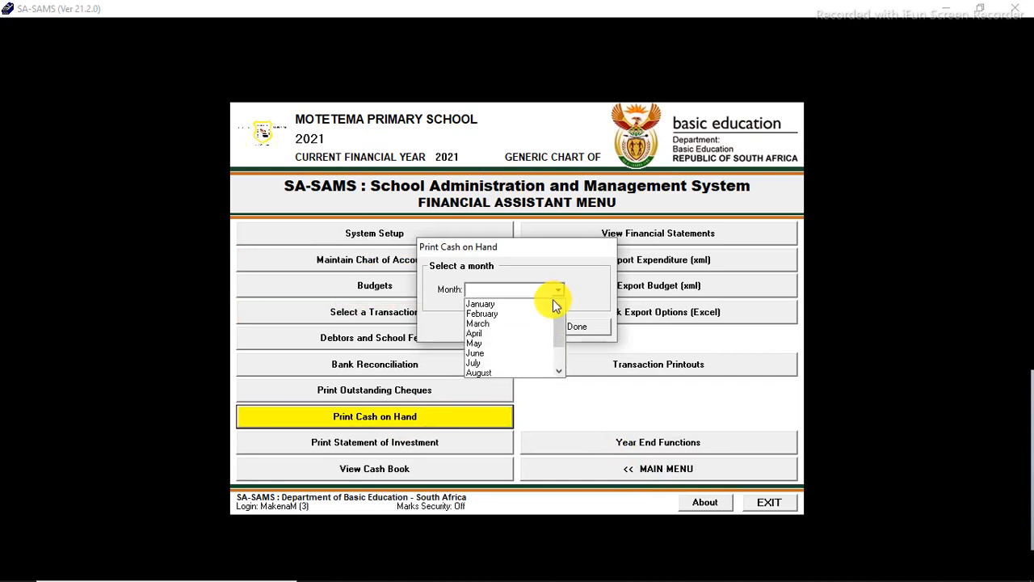
pyautogui.moveTo(557, 335); pyautogui.dragTo(557, 355)
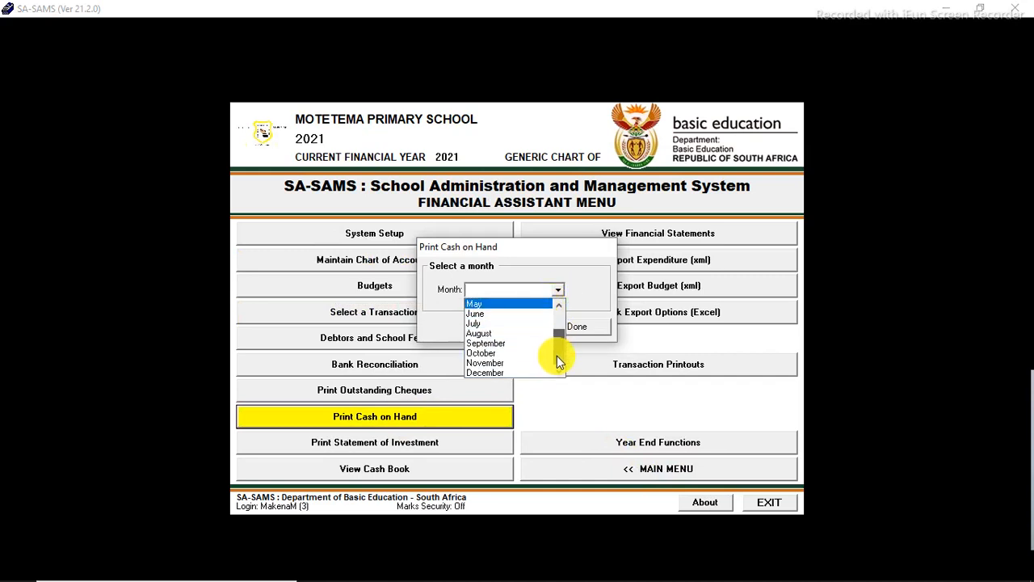
pyautogui.click(508, 353)
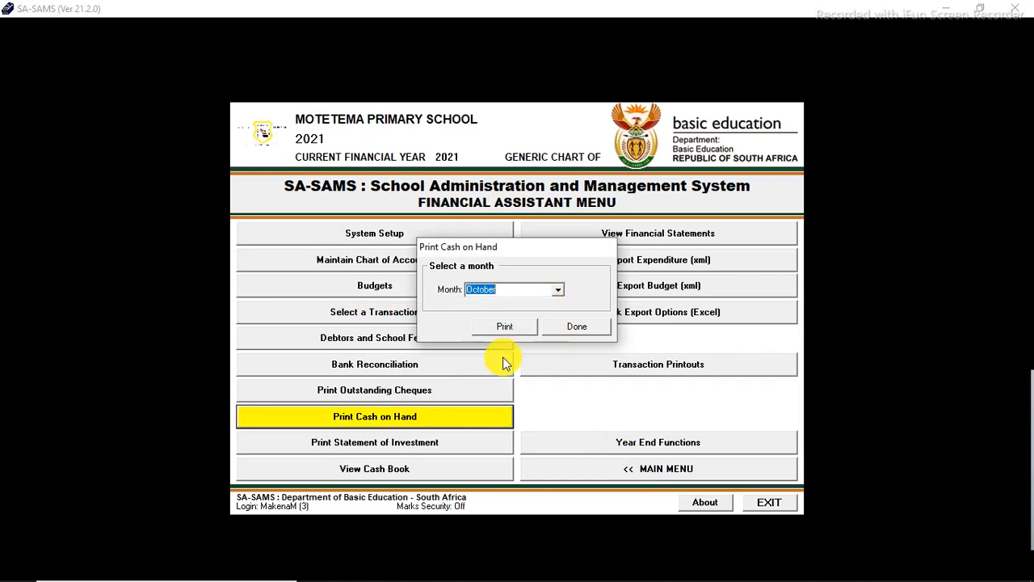
pyautogui.click(491, 325)
pyautogui.click(584, 406)
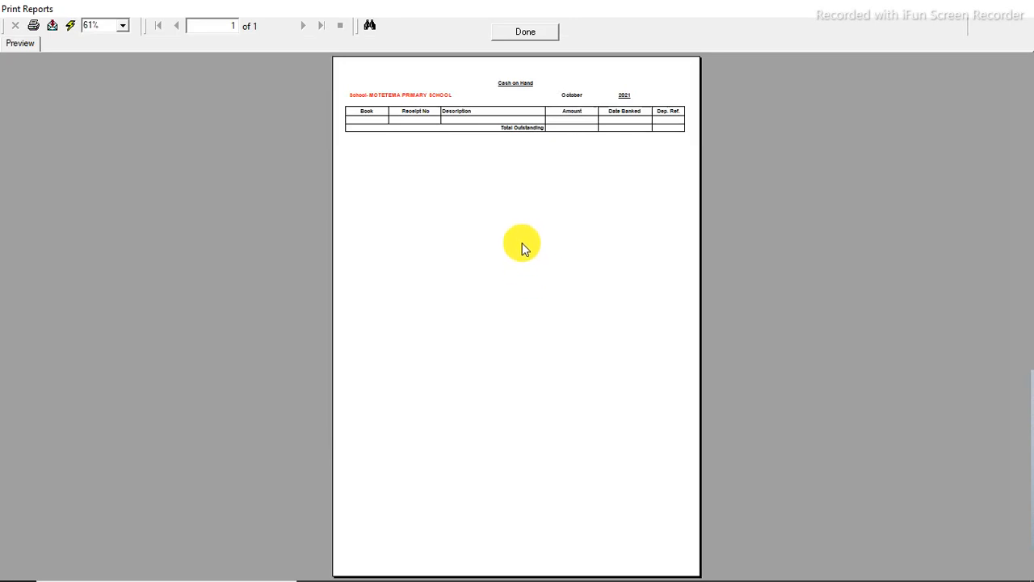
pyautogui.click(535, 29)
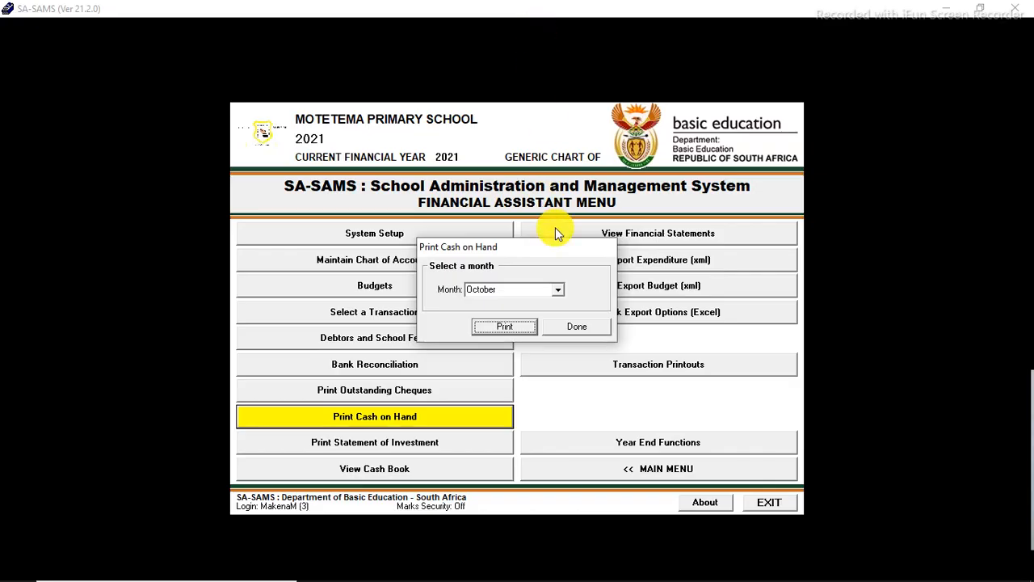
# Step: Generate the Cash on Hand report for September and close the report dialog
pyautogui.click(557, 290)
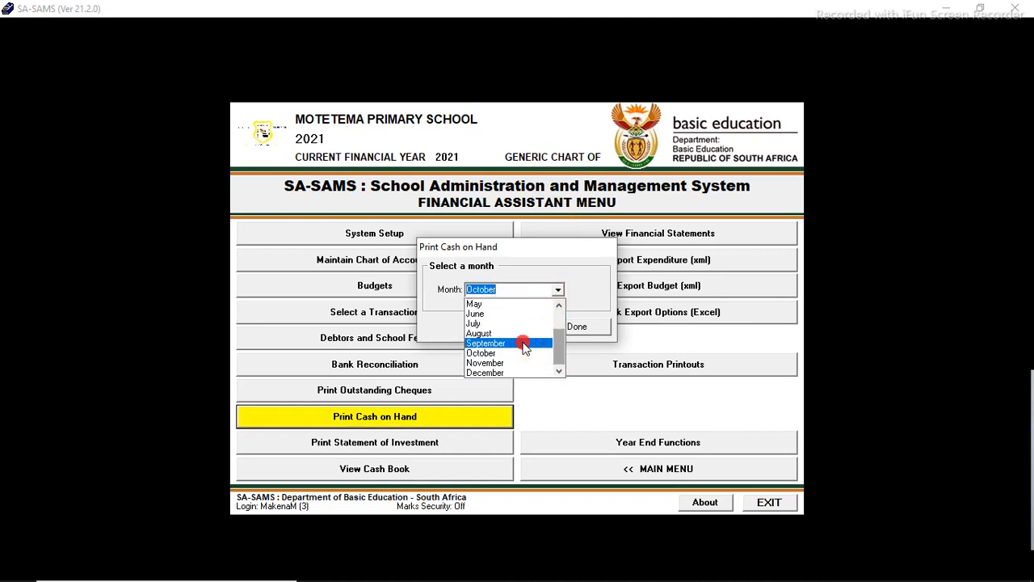
pyautogui.click(519, 341)
pyautogui.click(506, 327)
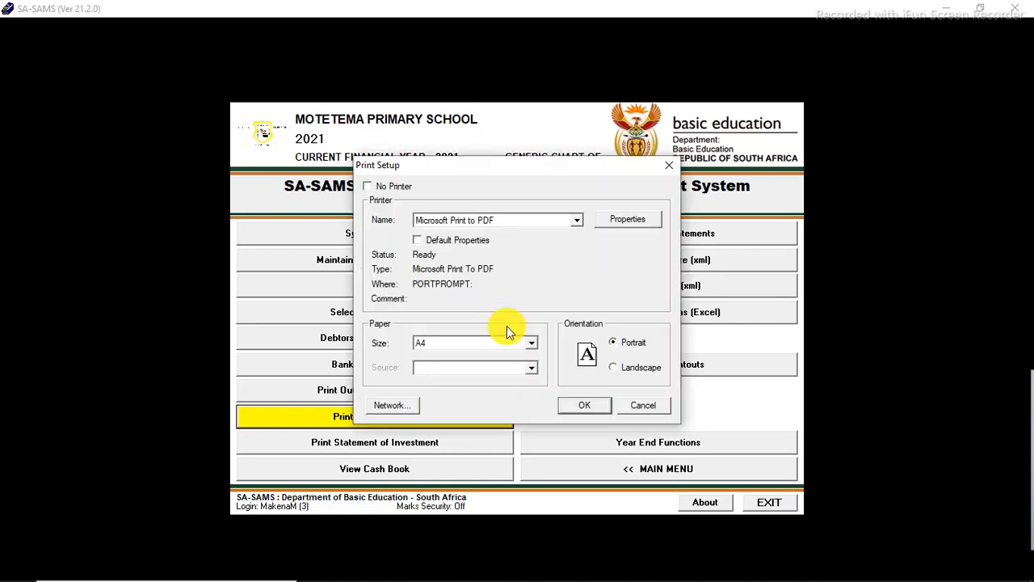
pyautogui.click(587, 406)
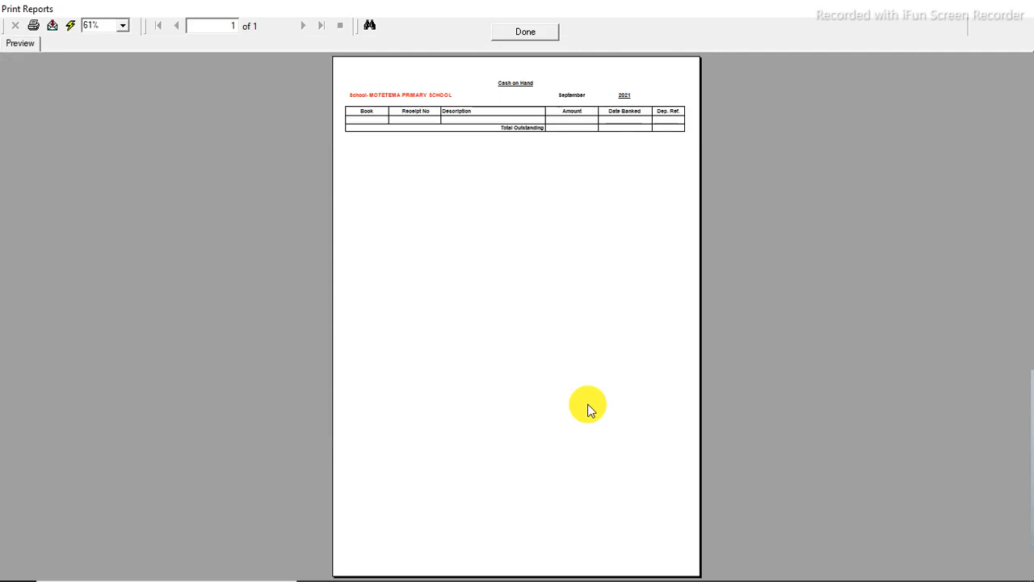
pyautogui.click(525, 31)
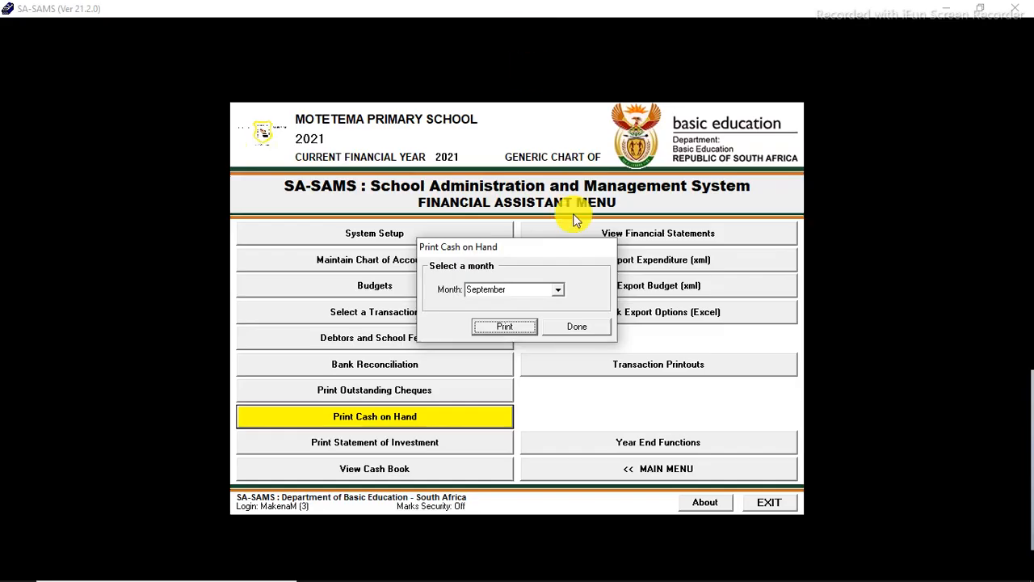
pyautogui.click(592, 326)
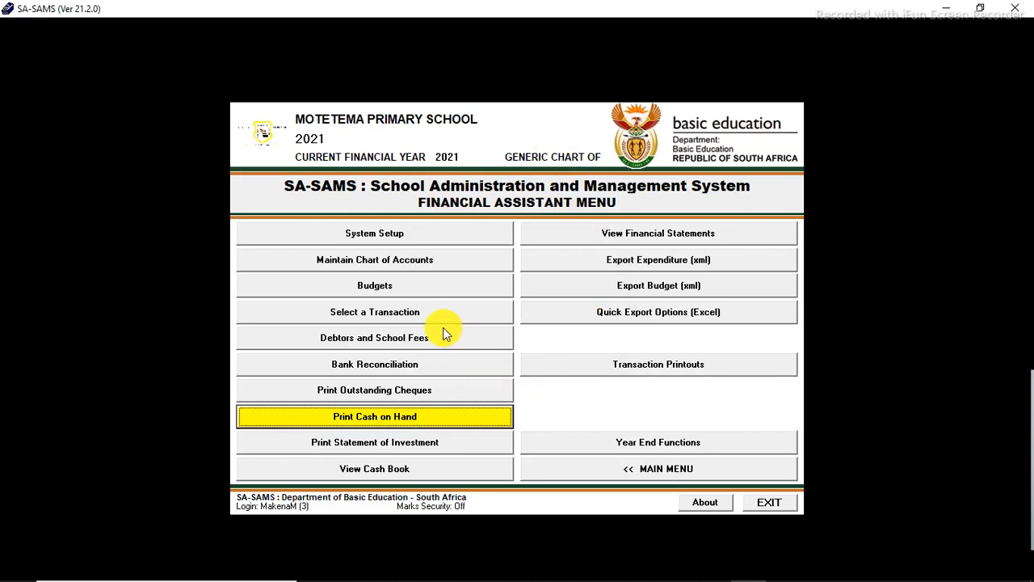
# Step: Print the Statement of Investment dated 2021/10/24 and inspect the preview at 150% zoom
pyautogui.click(449, 442)
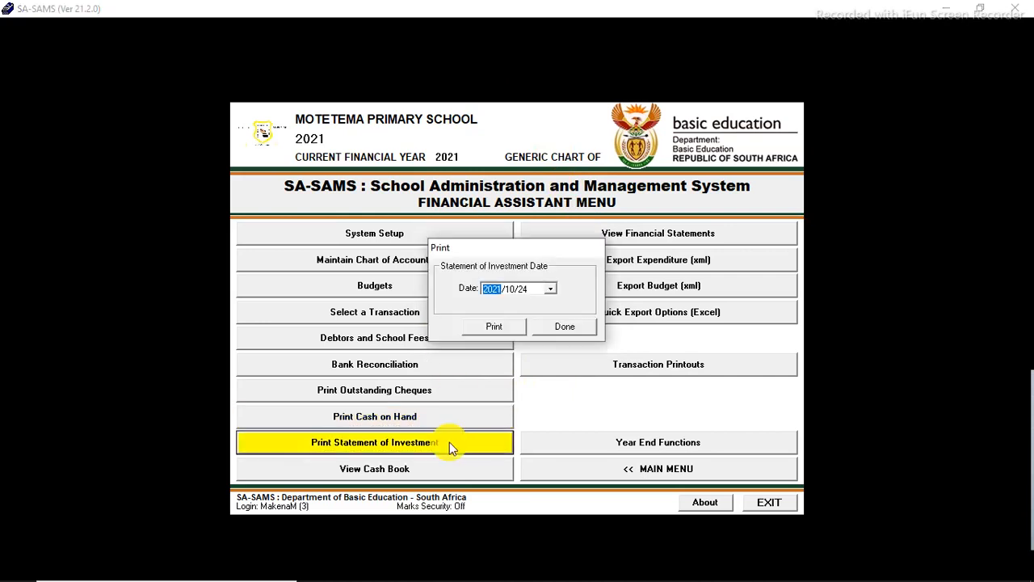
pyautogui.click(487, 327)
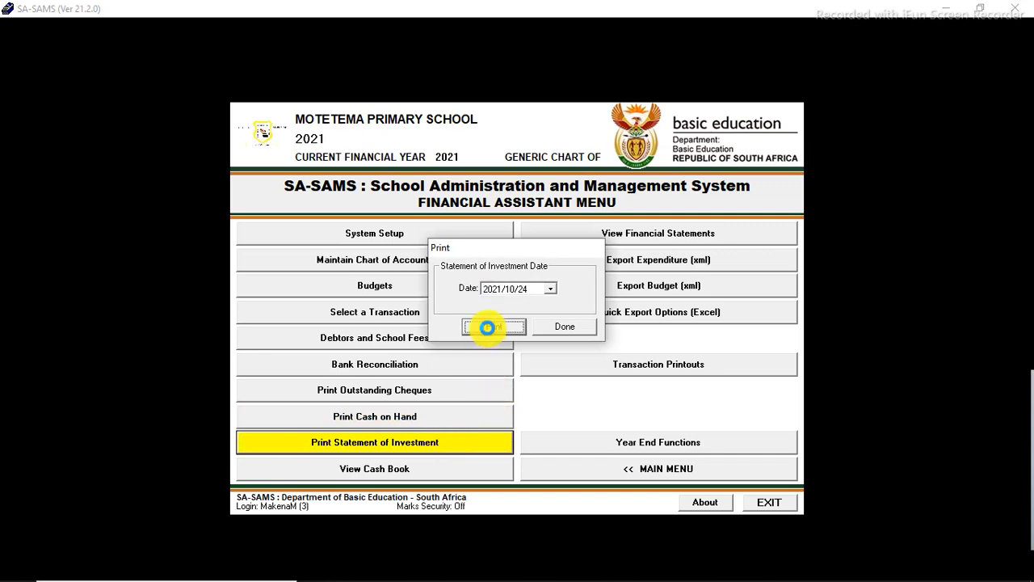
pyautogui.click(586, 407)
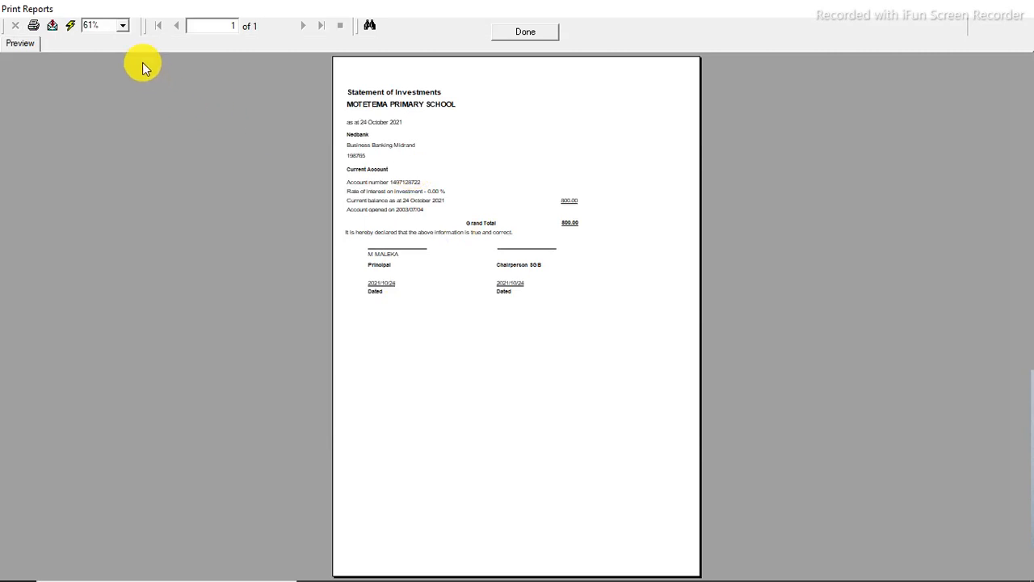
pyautogui.click(121, 28)
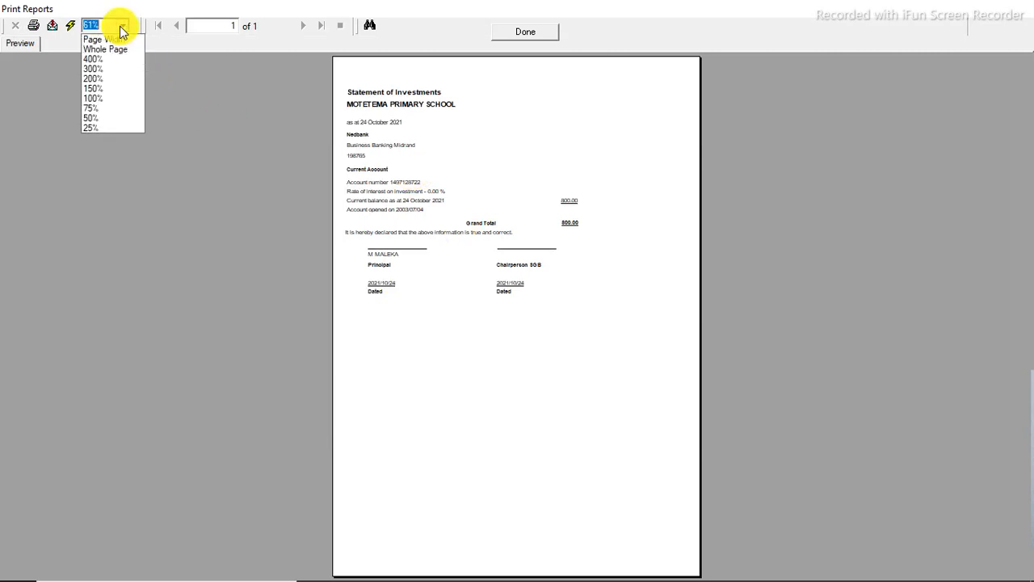
pyautogui.click(110, 89)
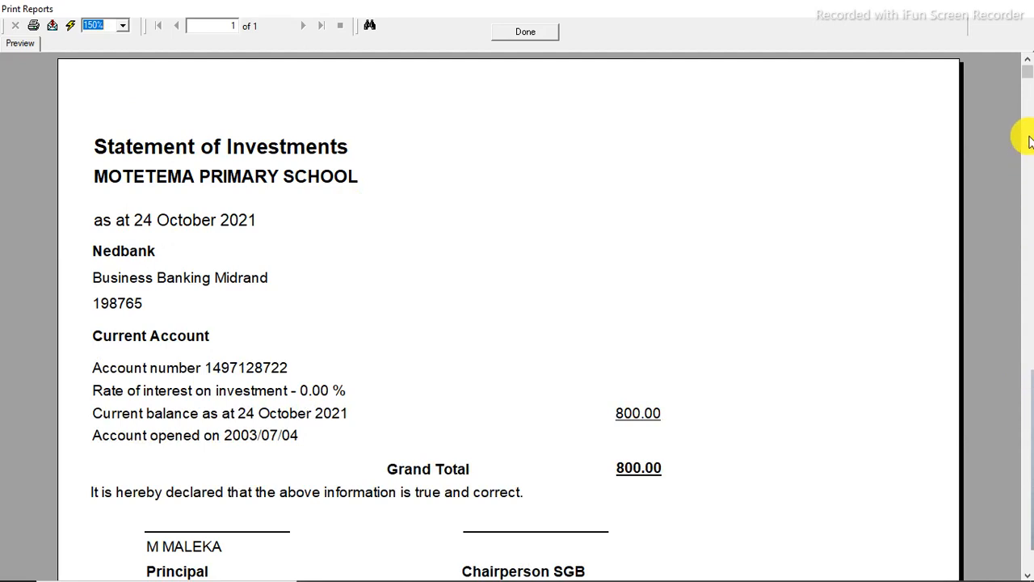
pyautogui.moveTo(1025, 69); pyautogui.dragTo(1027, 232)
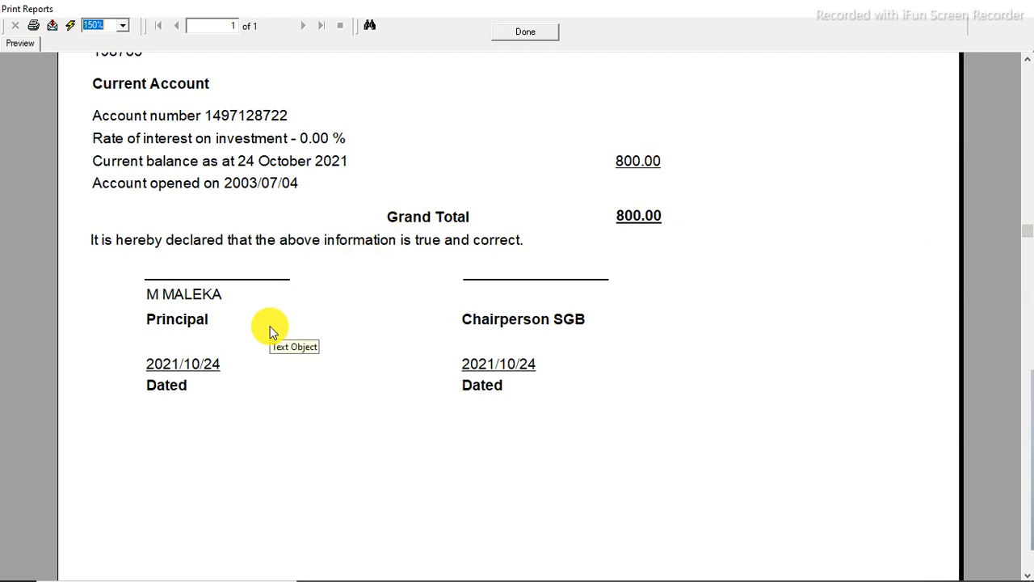
pyautogui.click(23, 568)
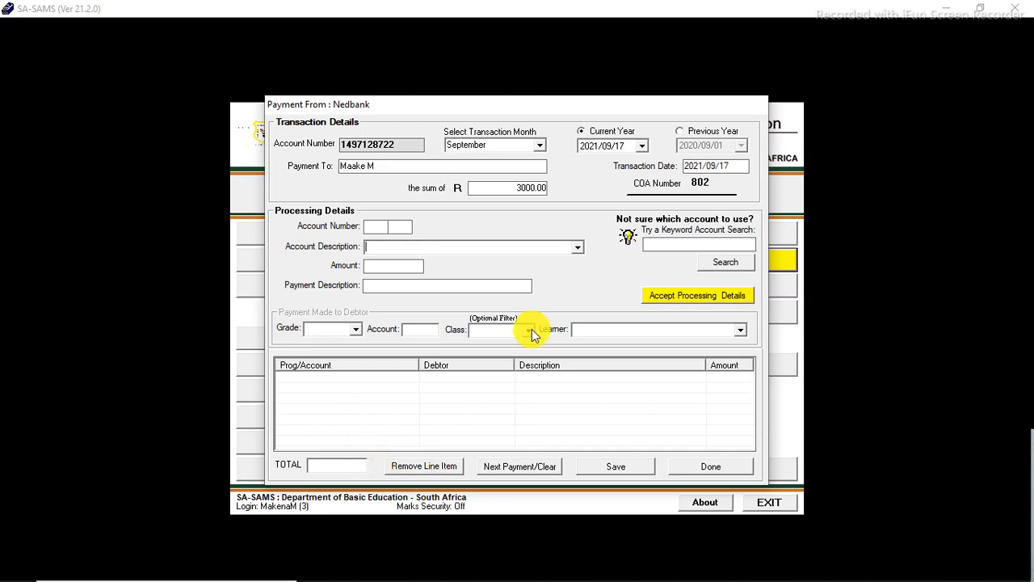
# Step: Choose account 290/002 Transport And Catering Claims as the processing account for the Nedbank payment
pyautogui.click(577, 247)
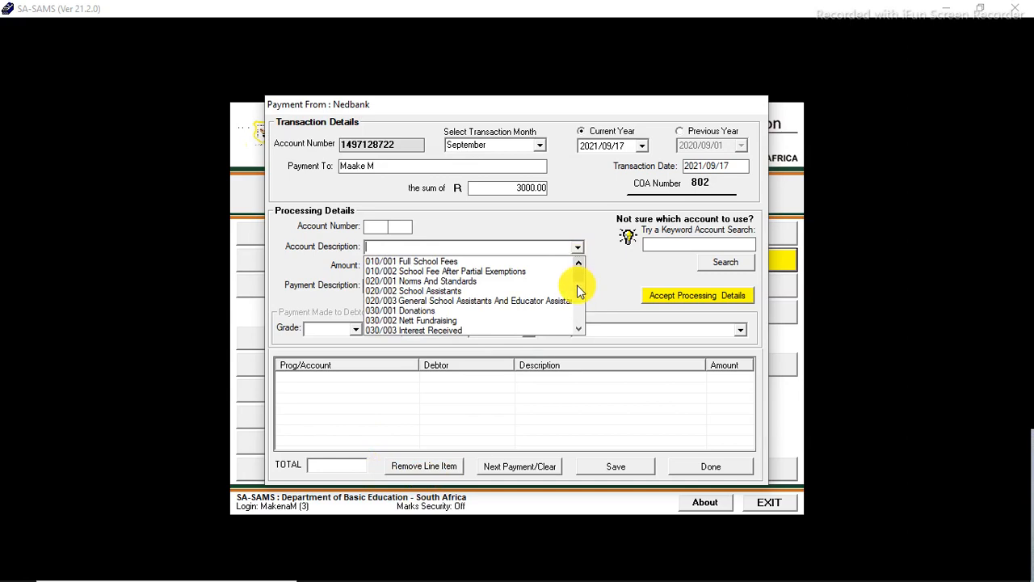
pyautogui.moveTo(579, 280)
pyautogui.mouseDown()
pyautogui.moveTo(581, 322)
pyautogui.moveTo(576, 277)
pyautogui.mouseUp()
pyautogui.click(581, 327)
pyautogui.click(581, 327)
pyautogui.click(581, 327)
pyautogui.click(581, 326)
pyautogui.click(581, 326)
pyautogui.click(581, 326)
pyautogui.click(581, 327)
pyautogui.click(581, 327)
pyautogui.click(581, 326)
pyautogui.click(581, 327)
pyautogui.click(581, 326)
pyautogui.click(581, 326)
pyautogui.click(581, 327)
pyautogui.click(581, 326)
pyautogui.click(581, 327)
pyautogui.click(581, 326)
pyautogui.click(581, 326)
pyautogui.click(581, 326)
pyautogui.click(581, 326)
pyautogui.click(581, 326)
pyautogui.click(581, 327)
pyautogui.click(581, 327)
pyautogui.click(581, 327)
pyautogui.click(581, 326)
pyautogui.click(581, 326)
pyautogui.click(581, 326)
pyautogui.click(581, 326)
pyautogui.click(581, 326)
pyautogui.click(581, 326)
pyautogui.click(581, 326)
pyautogui.click(581, 327)
pyautogui.click(581, 326)
pyautogui.click(581, 327)
pyautogui.click(581, 326)
pyautogui.click(581, 326)
pyautogui.click(581, 327)
pyautogui.click(581, 326)
pyautogui.click(581, 327)
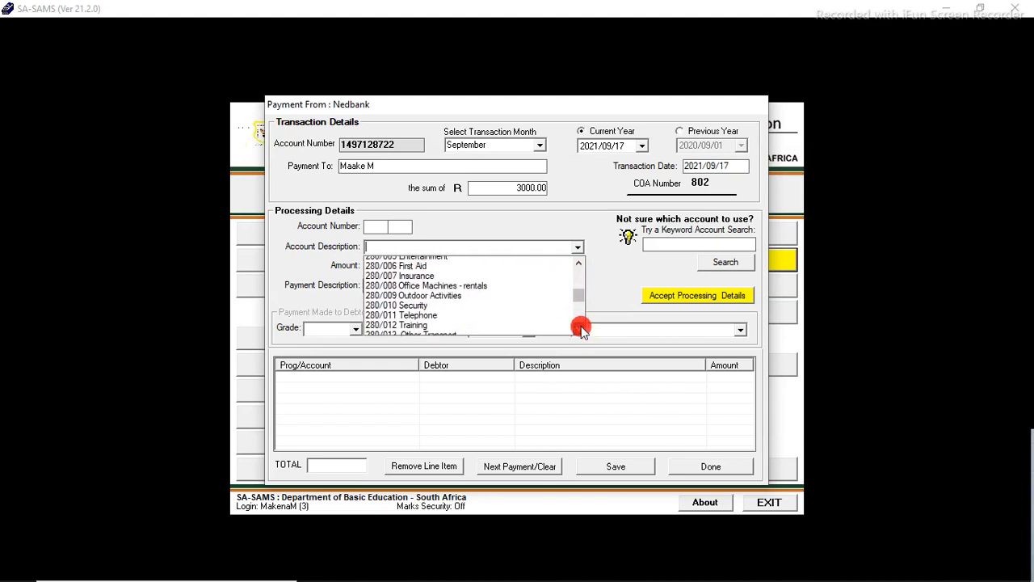
pyautogui.click(581, 327)
pyautogui.click(580, 327)
pyautogui.click(581, 326)
pyautogui.click(581, 326)
pyautogui.click(581, 327)
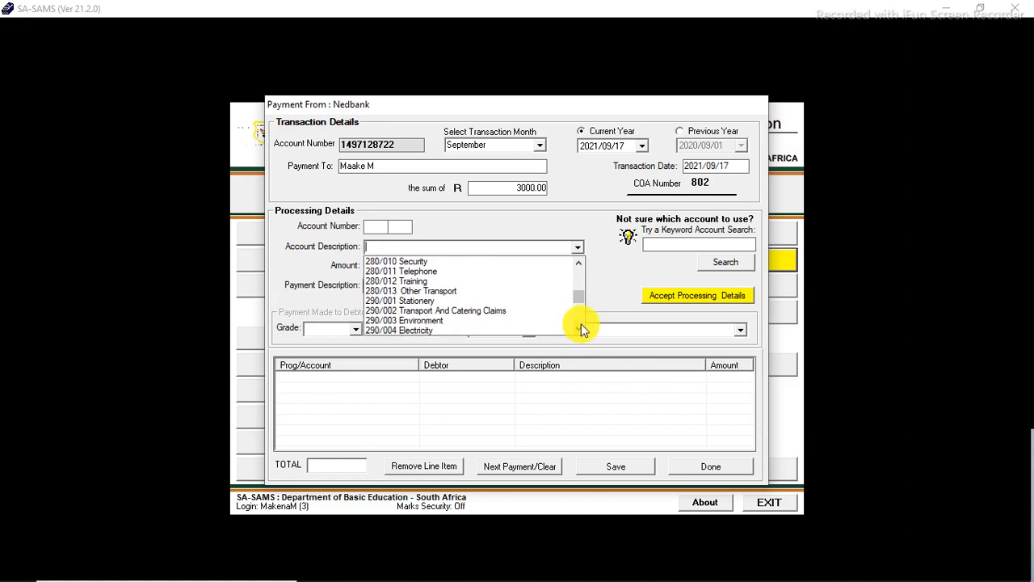
pyautogui.click(491, 312)
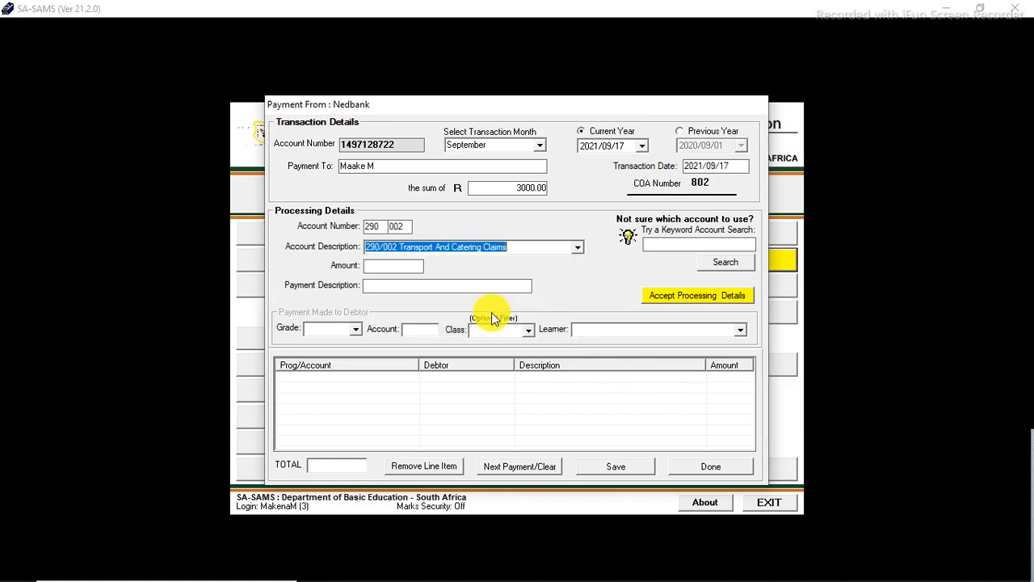
# Step: Add a 3000.00 line item described as Schedule Submission and accept the processing details
pyautogui.click(391, 267)
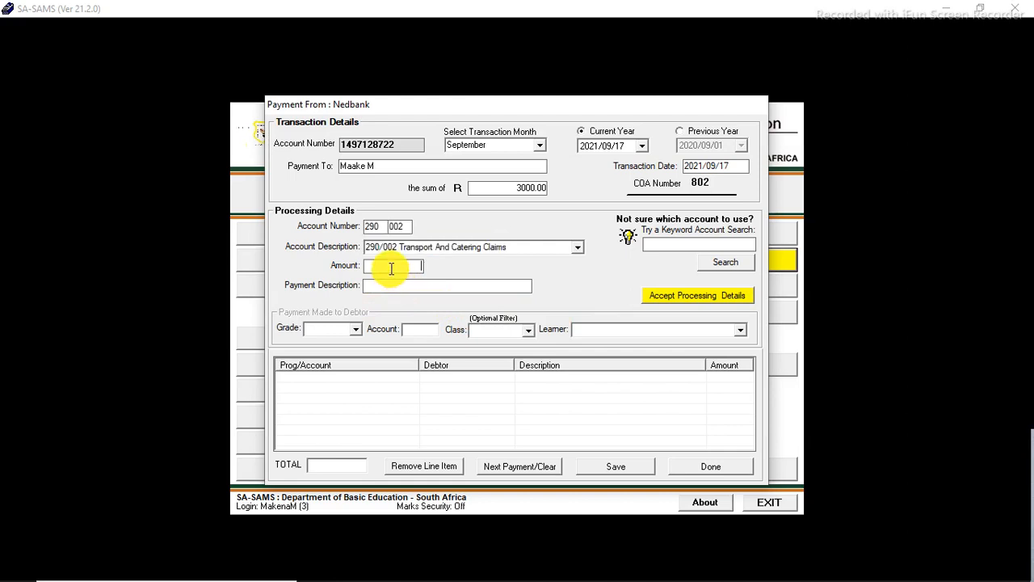
pyautogui.write('300')
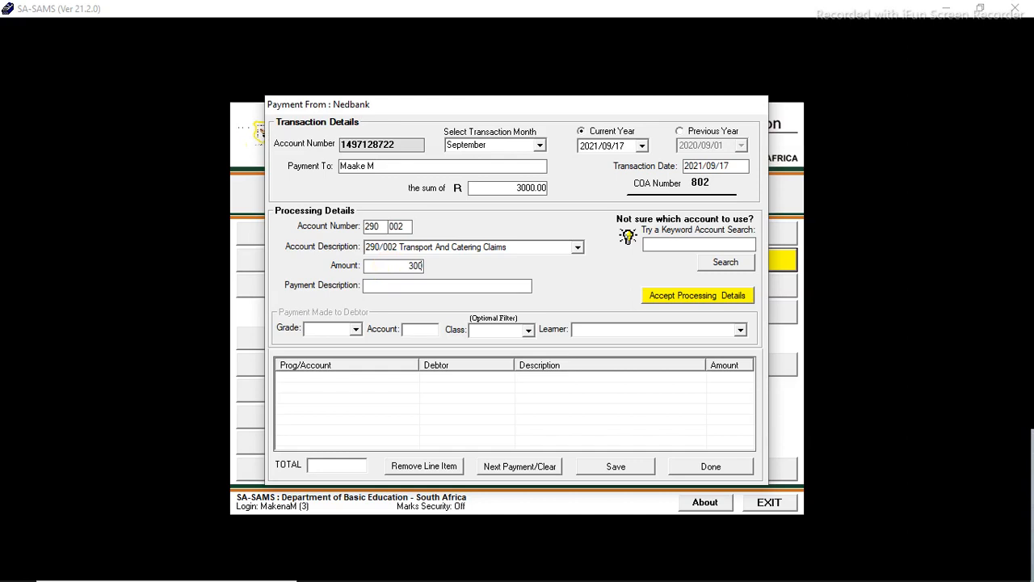
pyautogui.write('0')
pyautogui.click(414, 285)
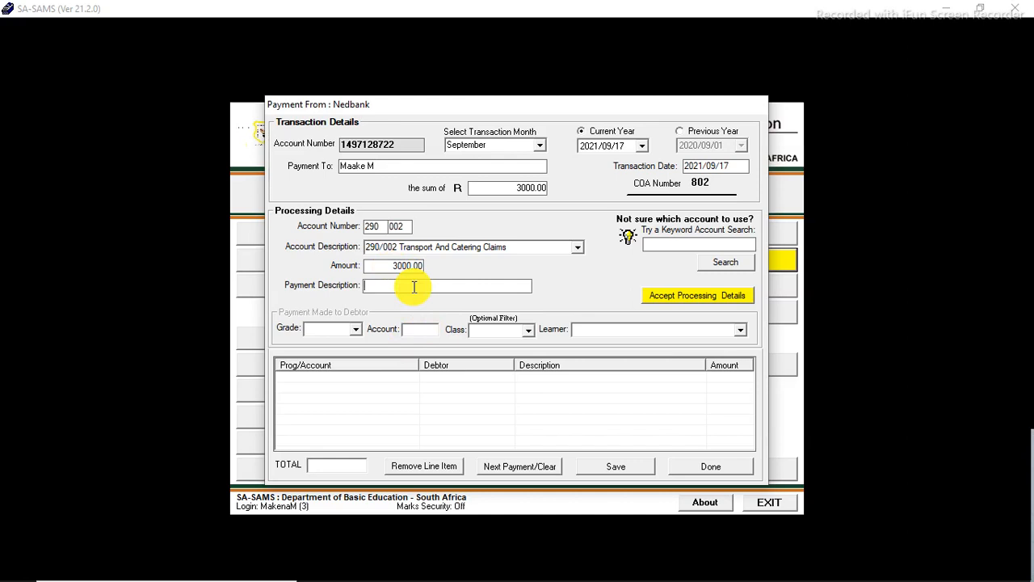
pyautogui.write('Schedule Submission')
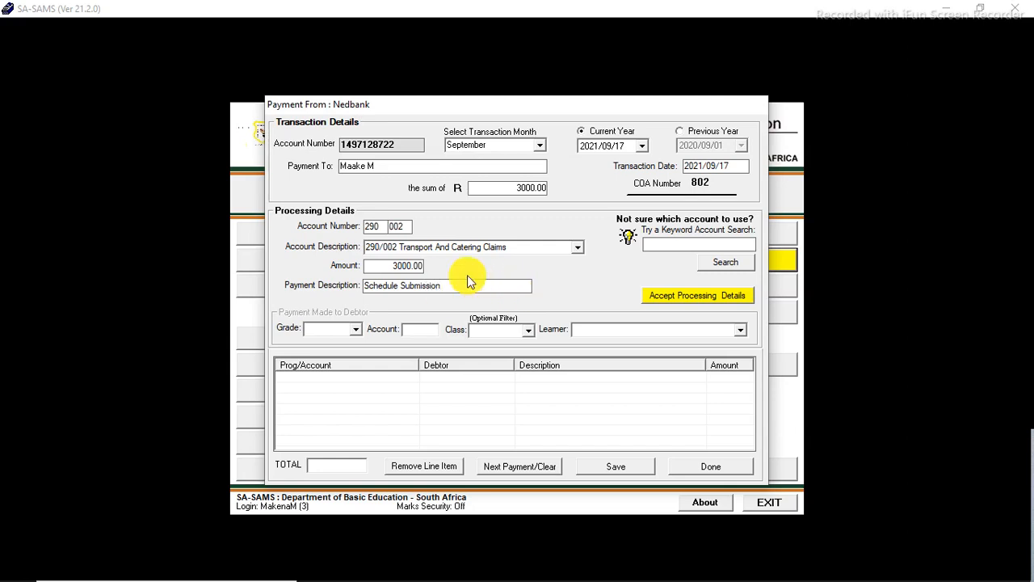
pyautogui.click(707, 294)
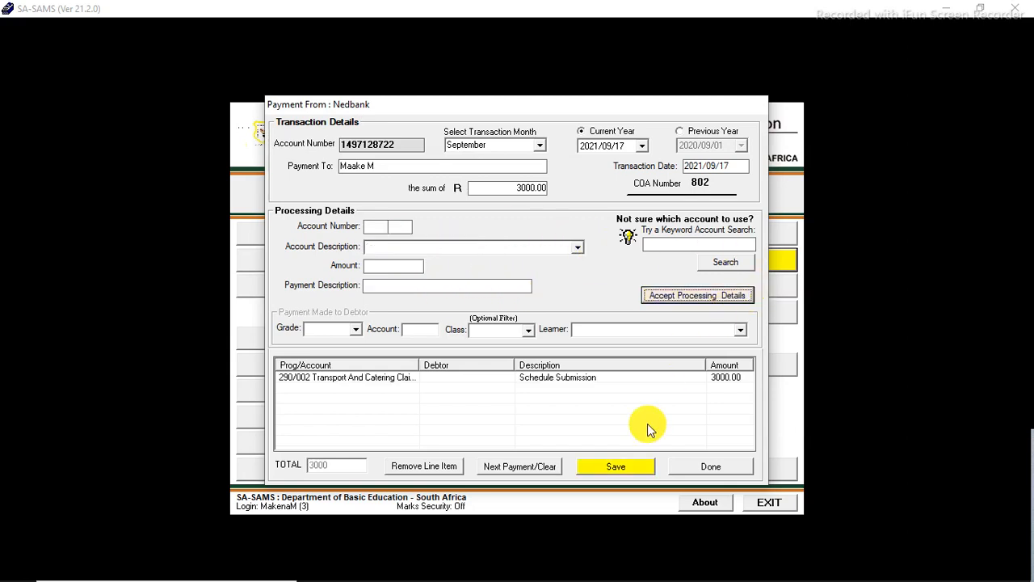
# Step: Save the direct bank payment, acknowledge the confirmation and close the payment form
pyautogui.click(627, 461)
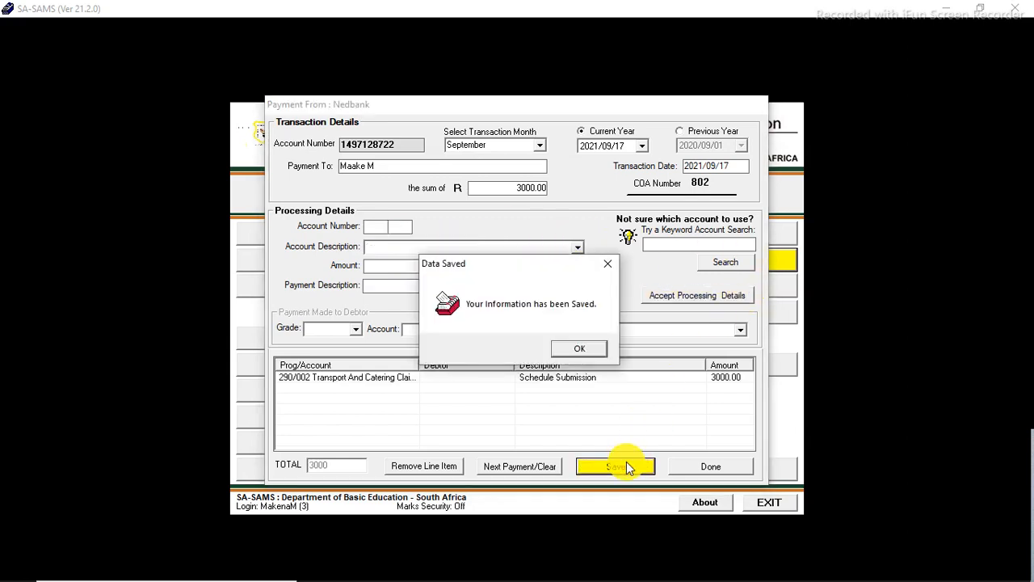
pyautogui.click(580, 348)
pyautogui.click(736, 462)
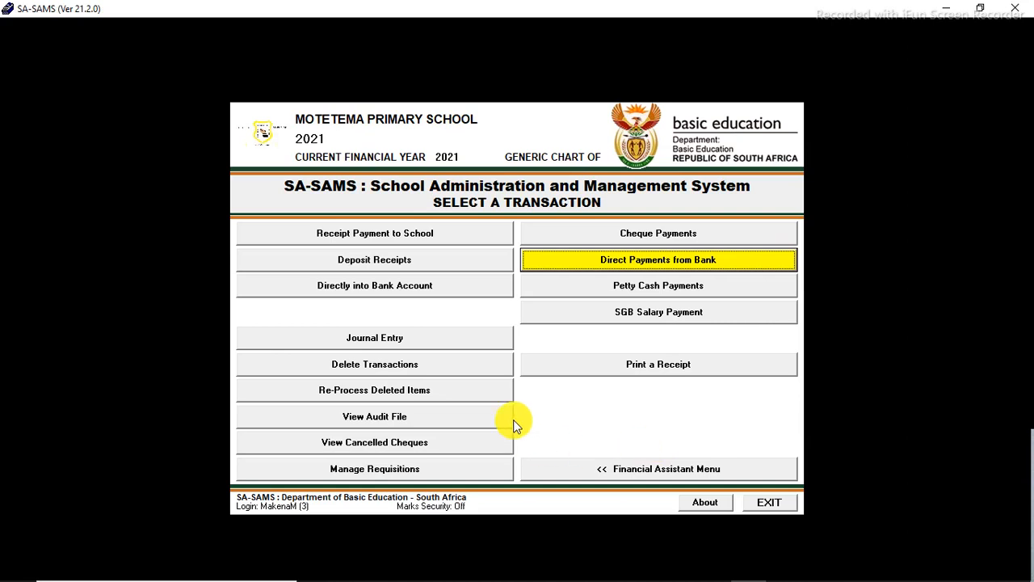
# Step: Open the Directly into Bank Account receipt form and select the Nedbank current account
pyautogui.click(431, 288)
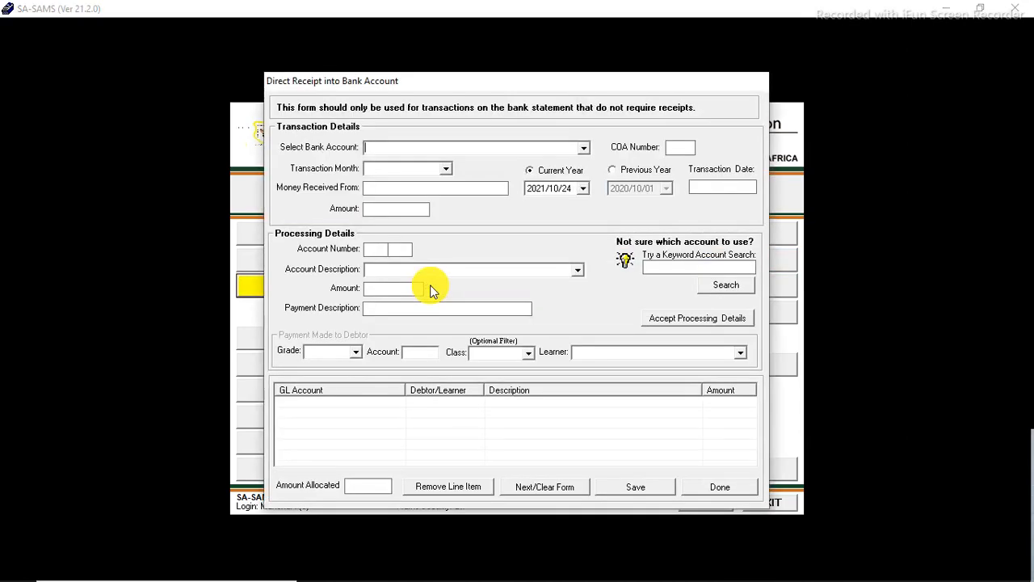
pyautogui.click(713, 484)
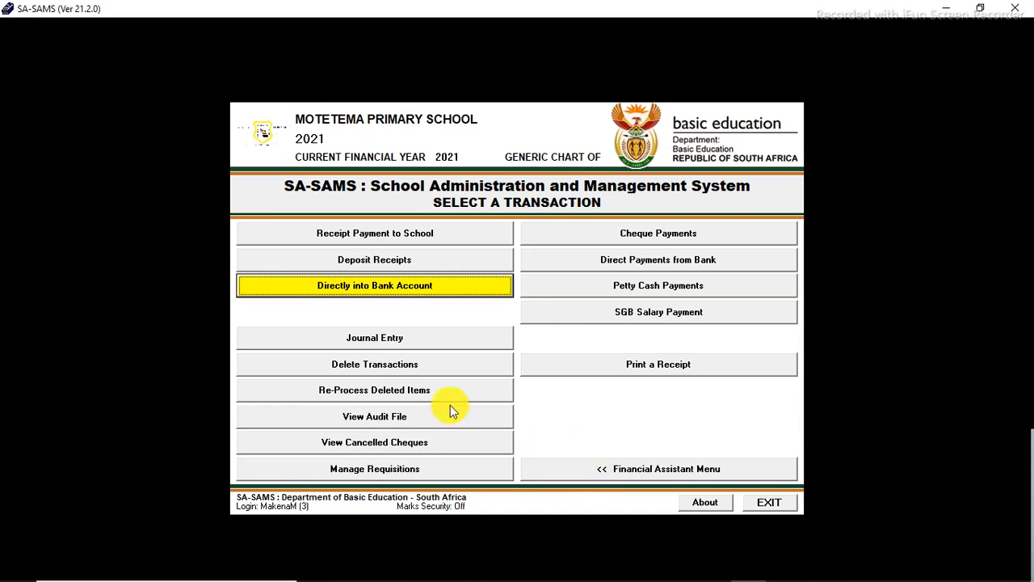
pyautogui.click(422, 285)
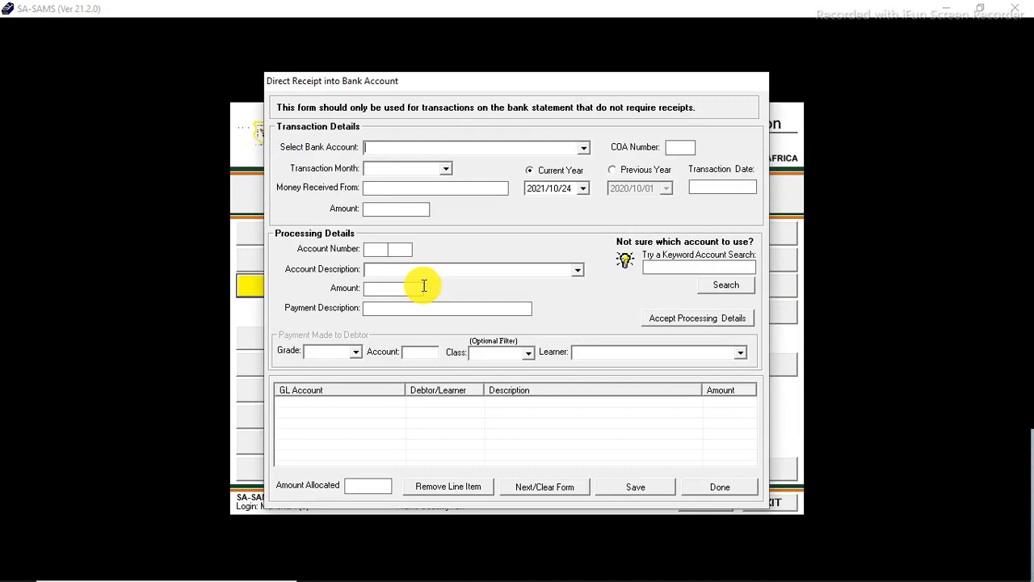
pyautogui.click(584, 147)
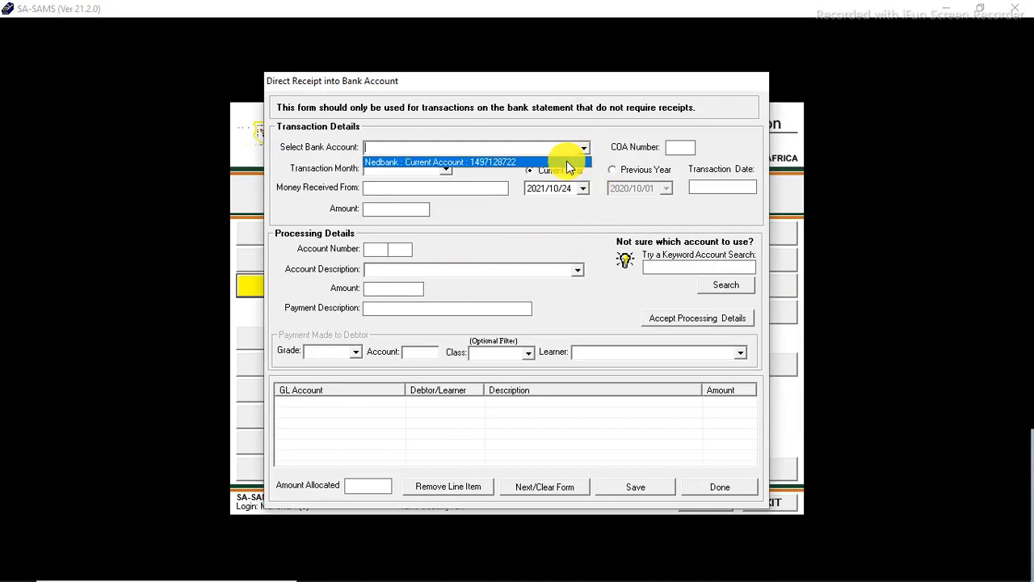
pyautogui.click(567, 161)
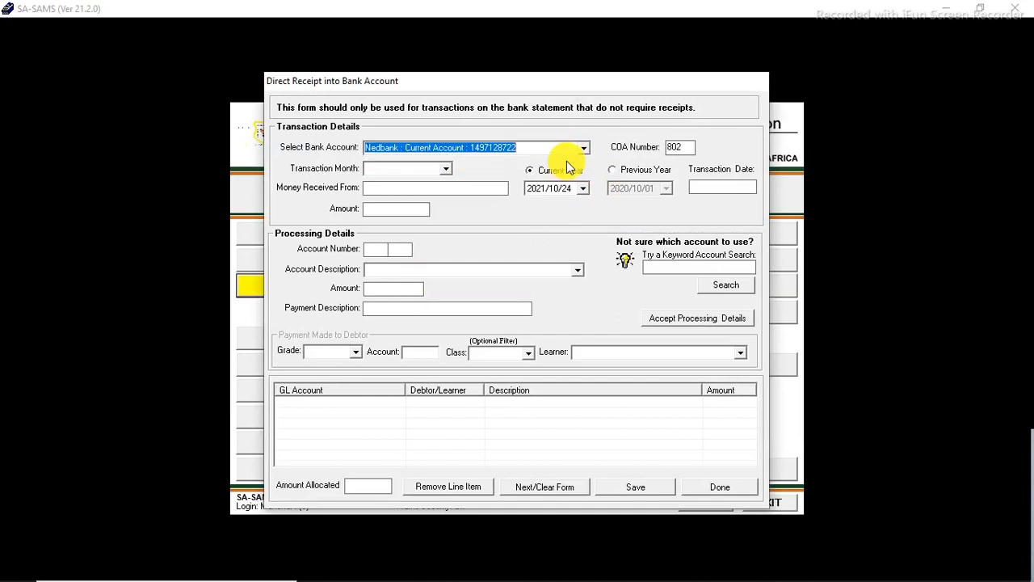
# Step: Set the transaction month to September and the transaction date to 2021/09/15
pyautogui.click(445, 170)
pyautogui.scroll(-2, 443, 244)
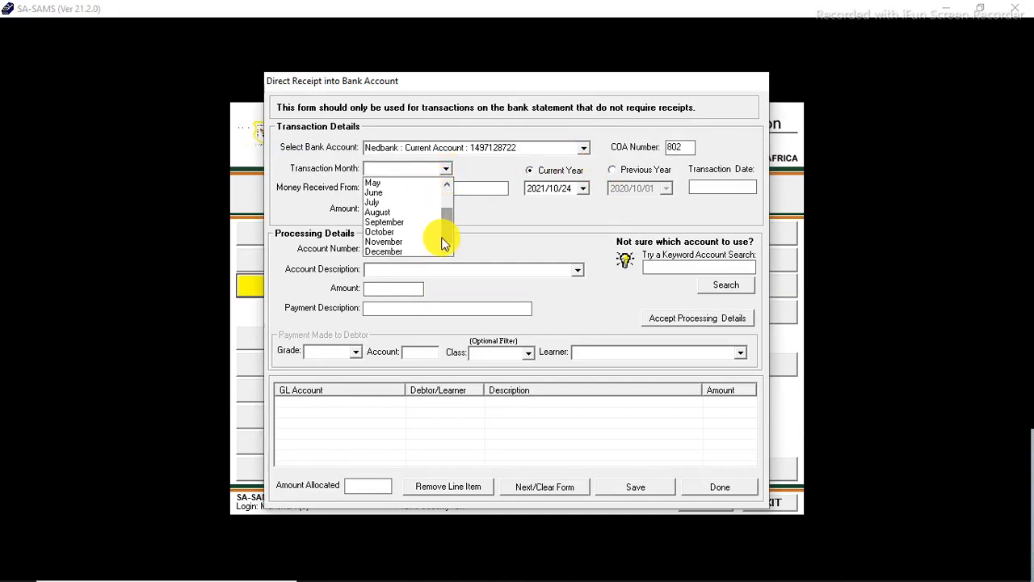
pyautogui.click(401, 221)
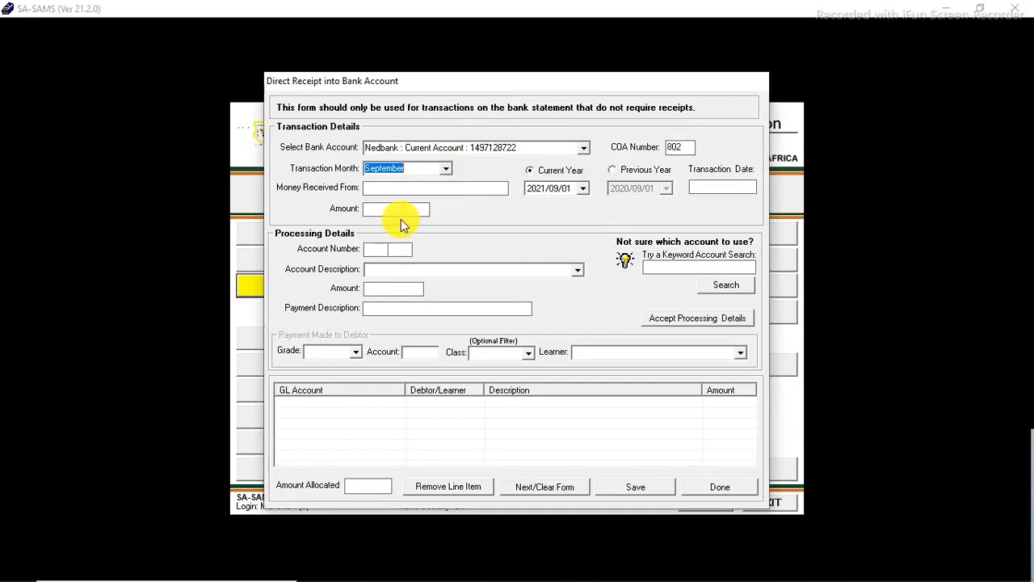
pyautogui.click(584, 193)
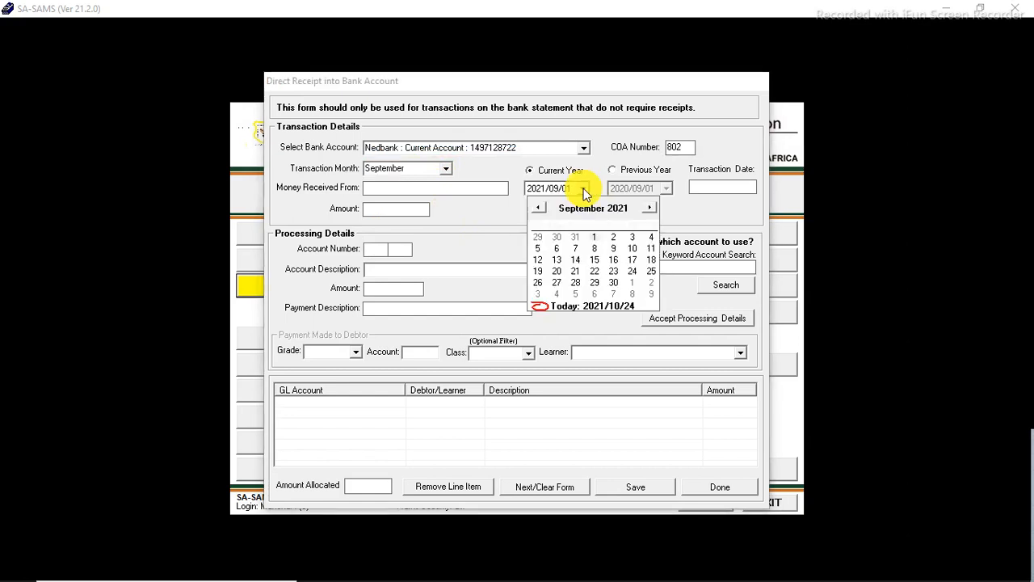
pyautogui.click(598, 264)
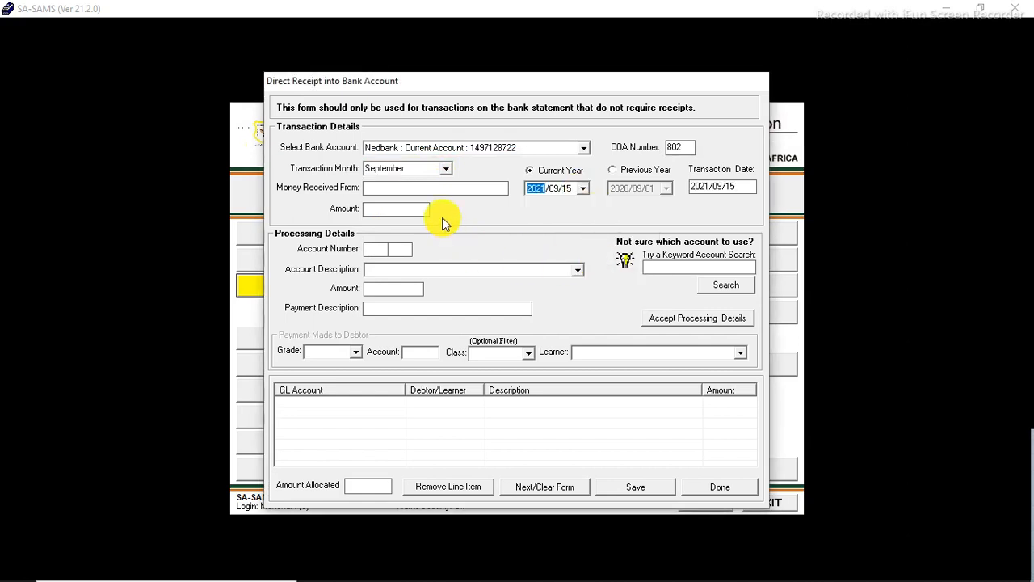
# Step: Enter Department Of Basic Education as the payer with a received amount of 500000
pyautogui.click(430, 187)
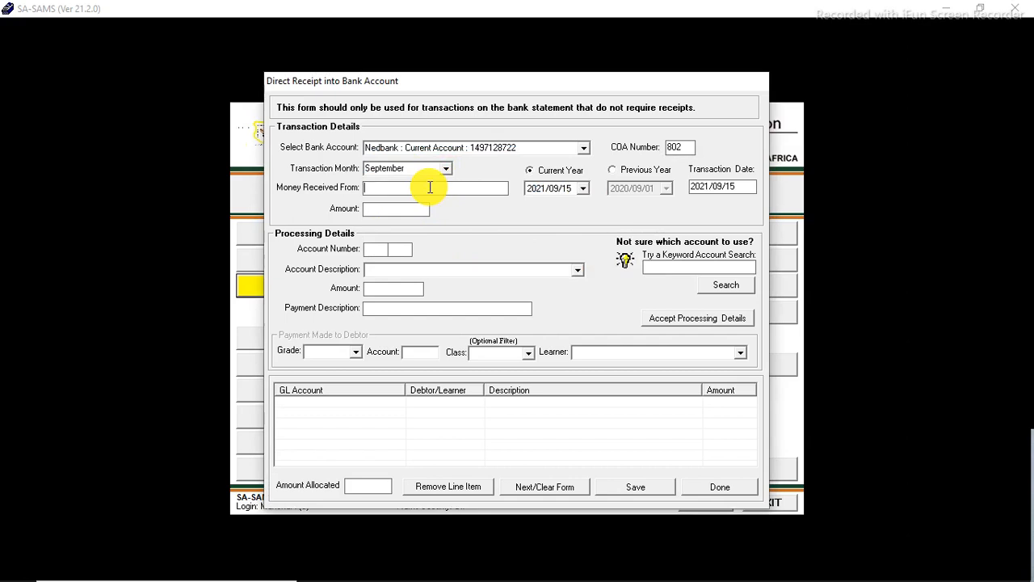
pyautogui.write('De')
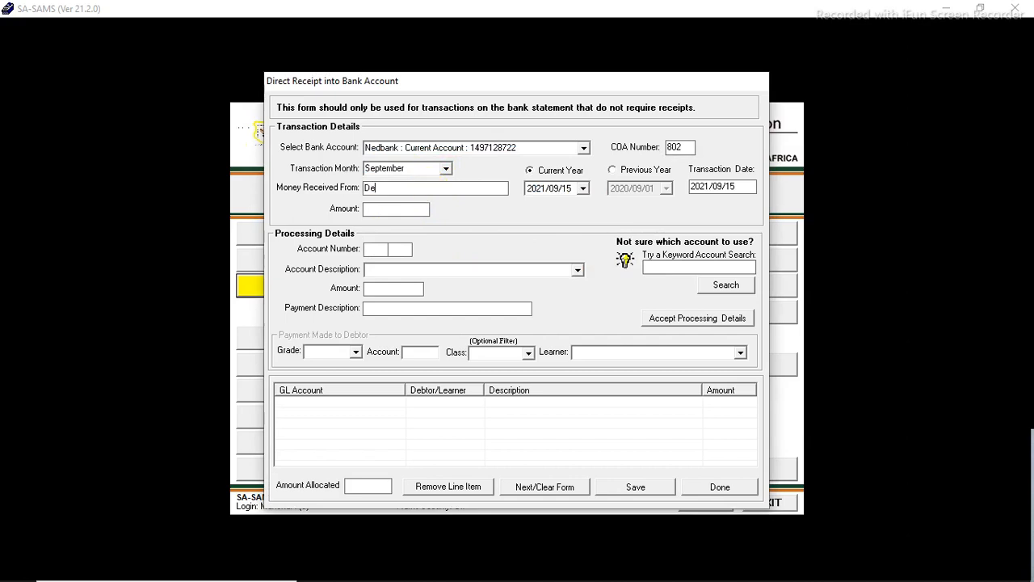
pyautogui.write('partment Of Basic Education')
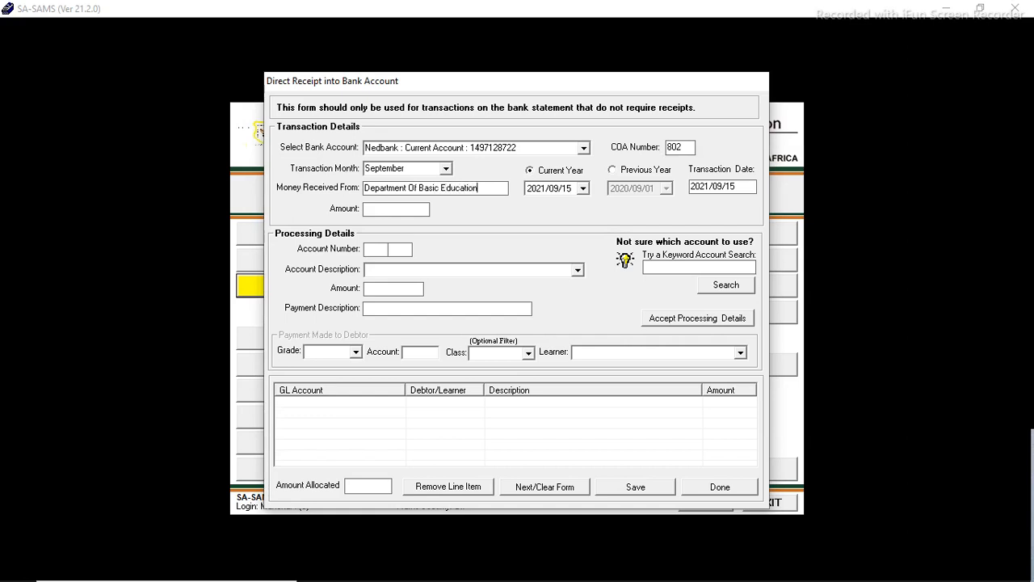
pyautogui.click(397, 209)
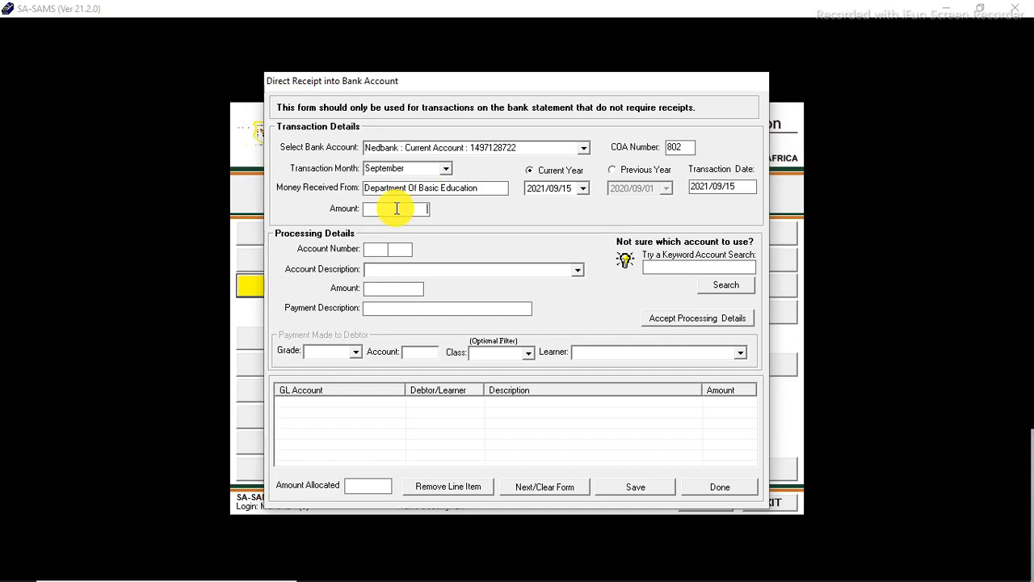
pyautogui.write('50')
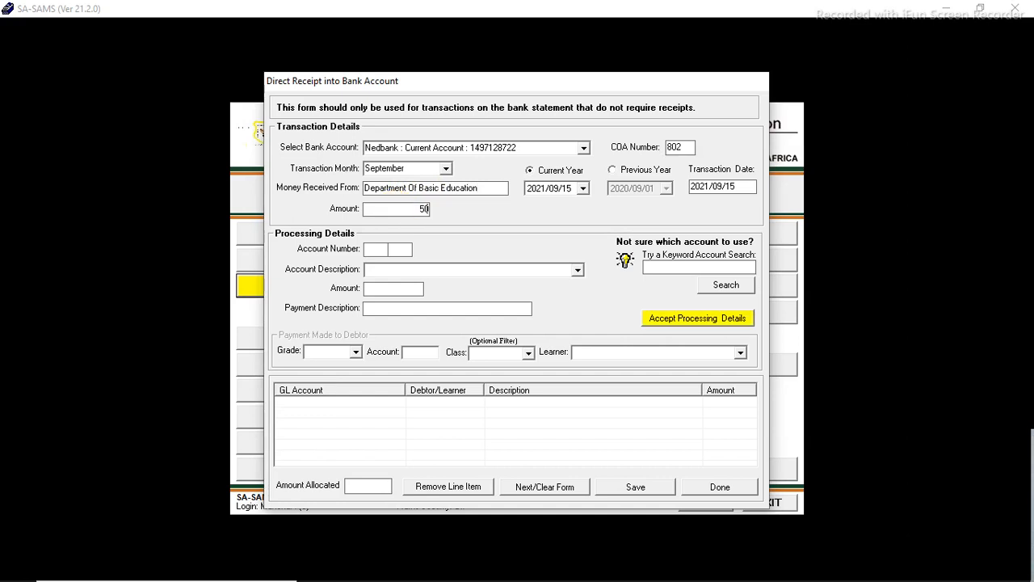
pyautogui.write('0000')
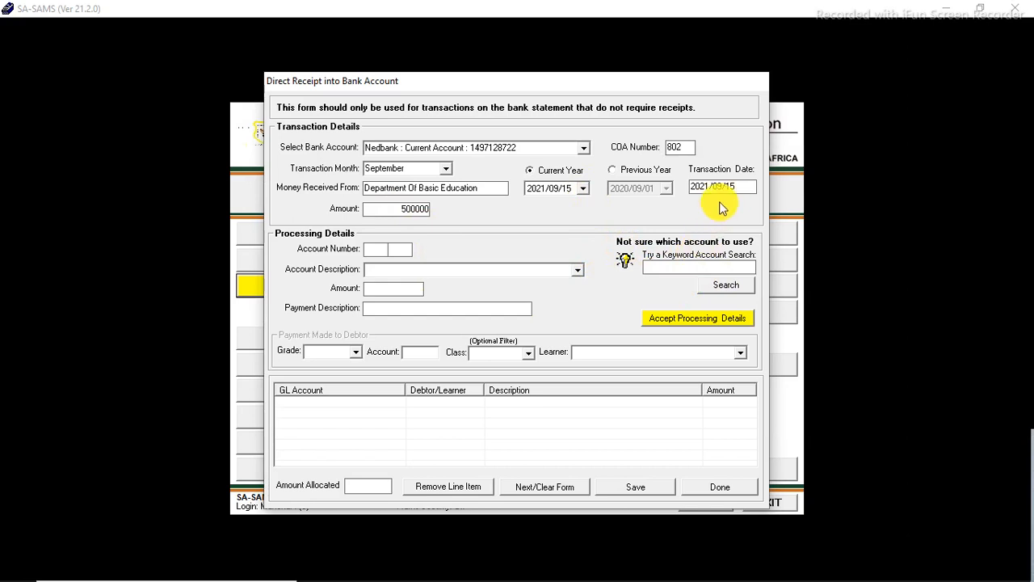
# Step: Add a 500000 line to account 020/002 School Assistants described as State Subsidy and accept the processing details
pyautogui.click(577, 269)
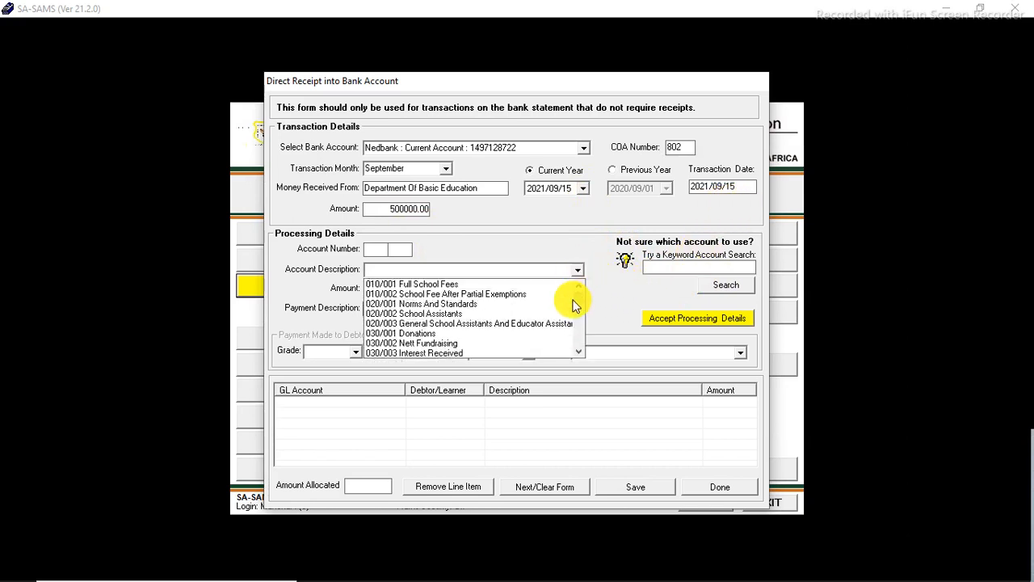
pyautogui.click(548, 317)
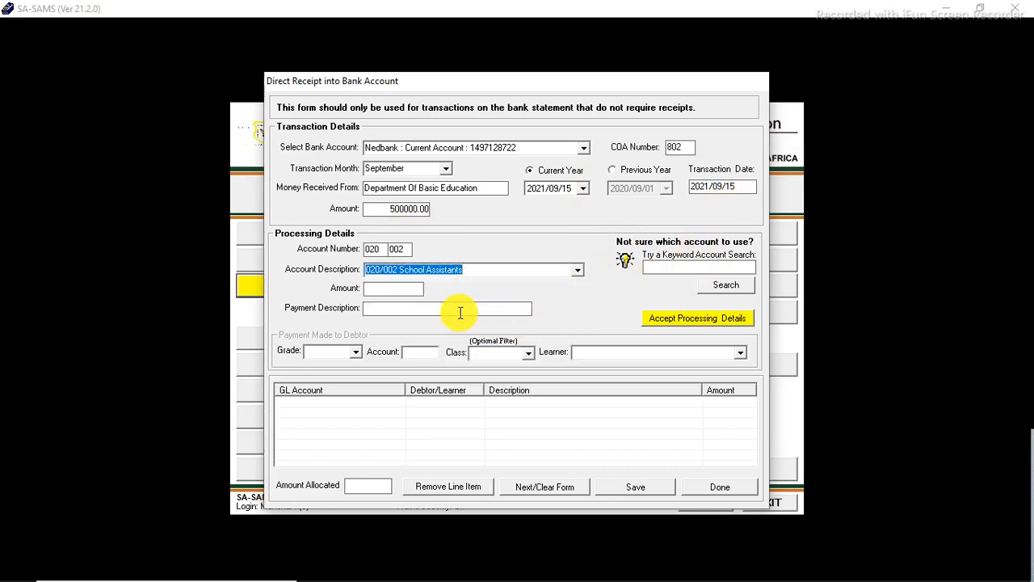
pyautogui.click(396, 290)
pyautogui.write('50')
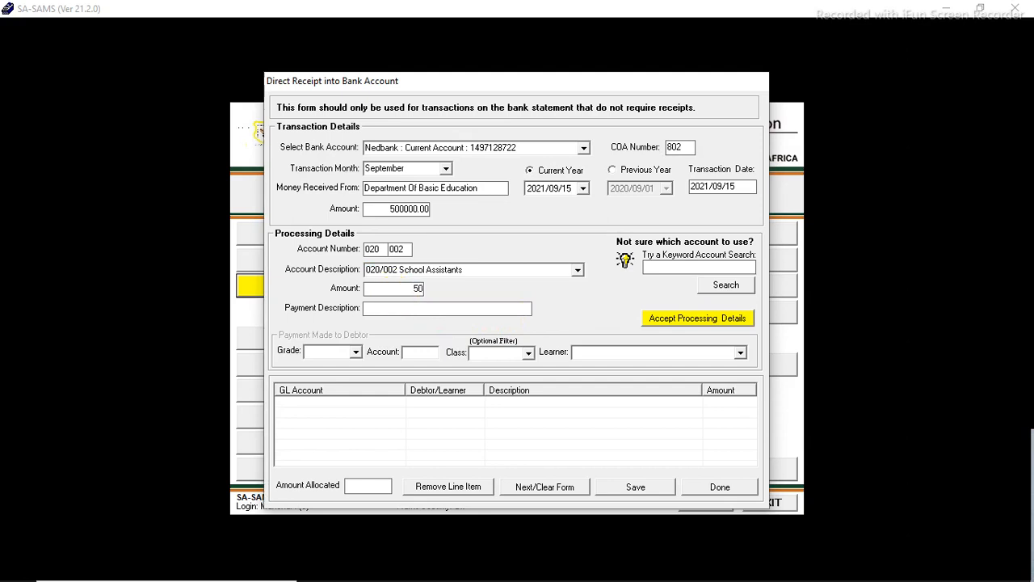
pyautogui.write('0000')
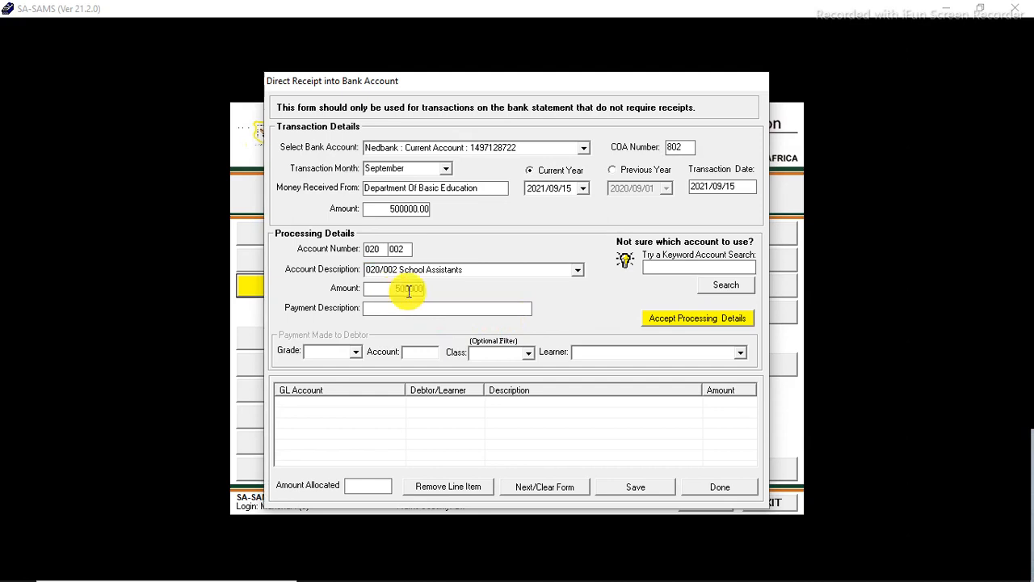
pyautogui.click(447, 311)
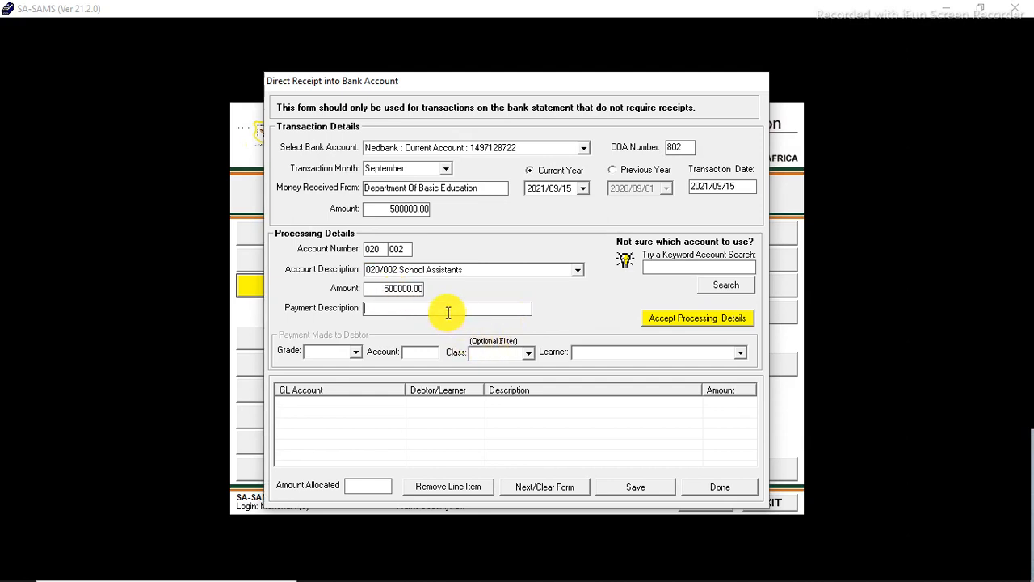
pyautogui.write('State ')
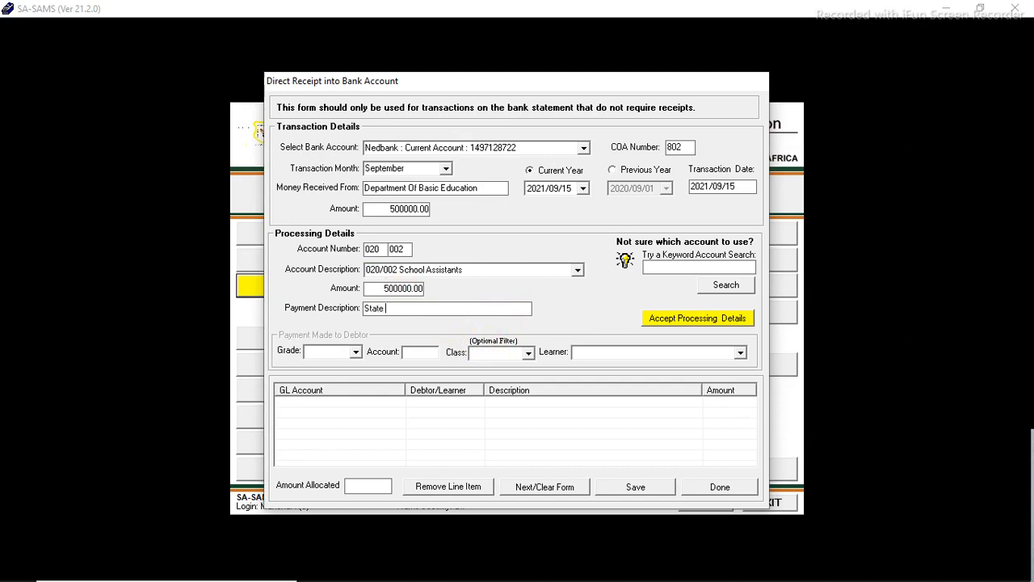
pyautogui.write('Subside')
pyautogui.press('BackSpace')
pyautogui.write('y')
pyautogui.click(672, 320)
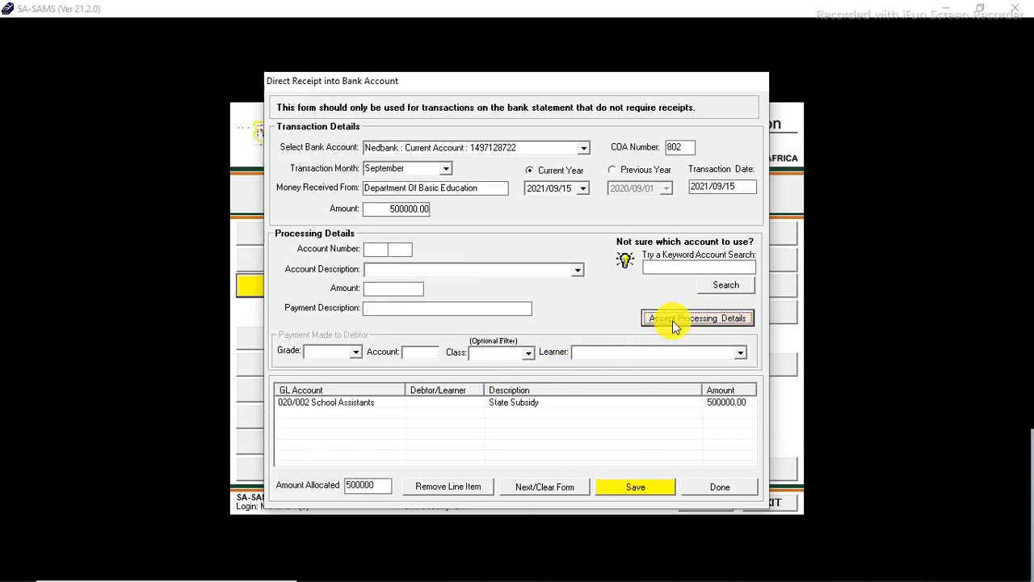
# Step: Save the State Subsidy bank receipt and clear the form for a new entry
pyautogui.click(642, 486)
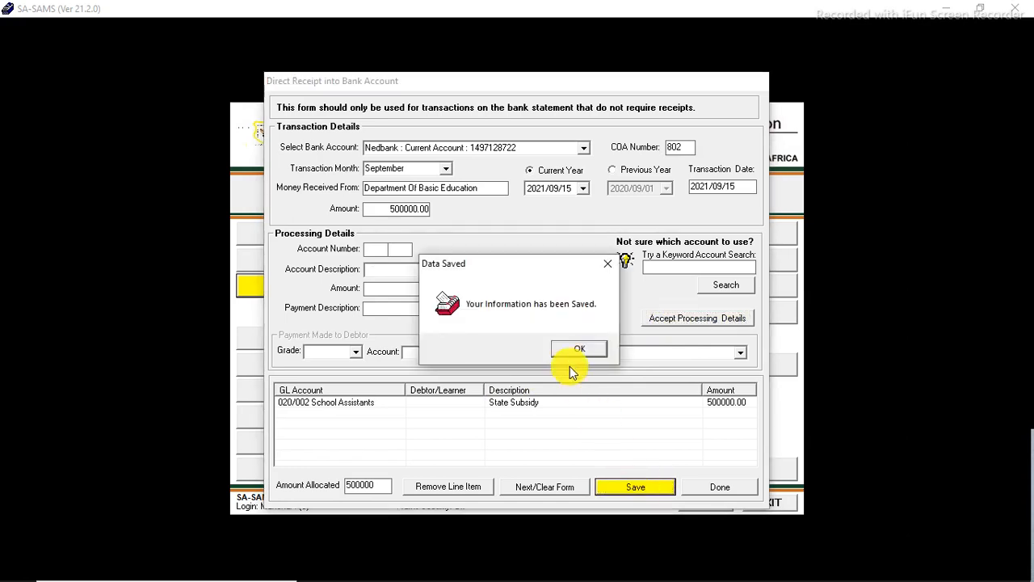
pyautogui.click(568, 350)
pyautogui.click(557, 486)
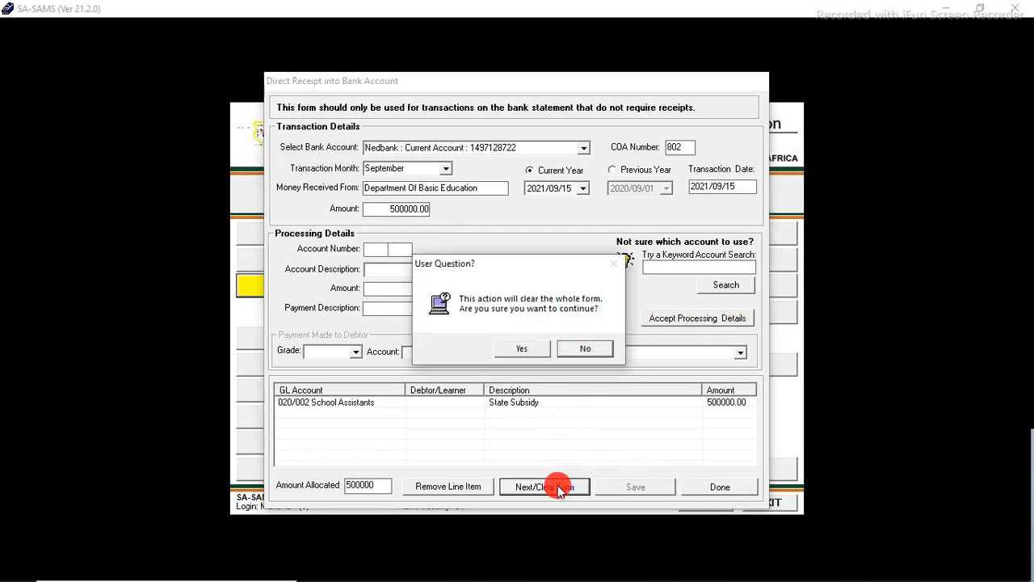
pyautogui.click(533, 348)
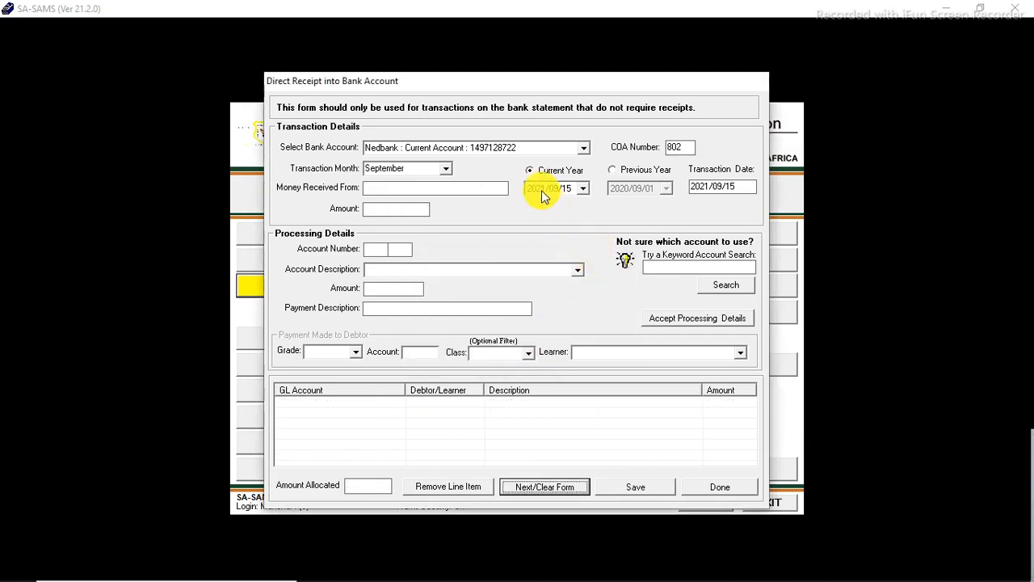
pyautogui.click(484, 187)
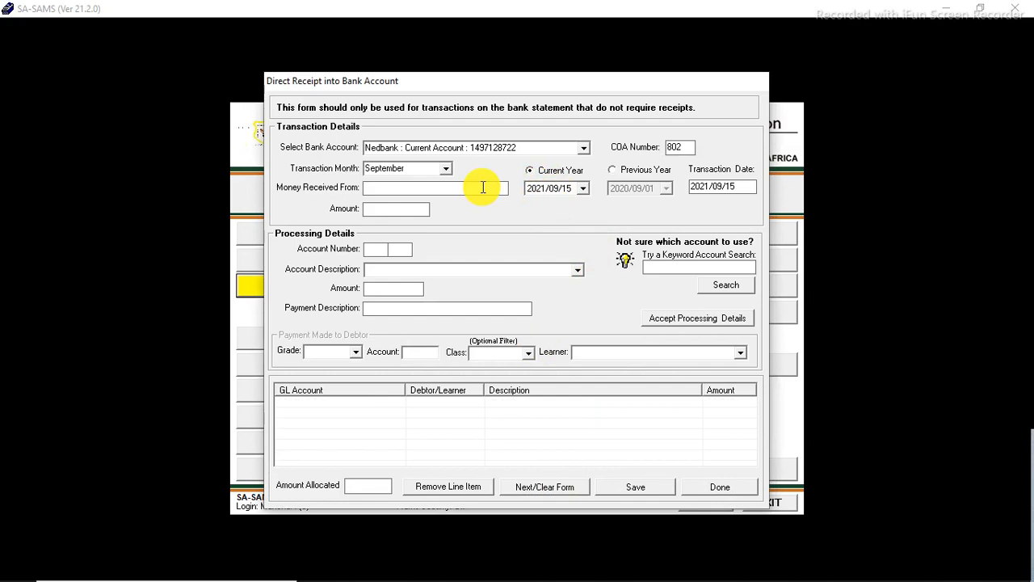
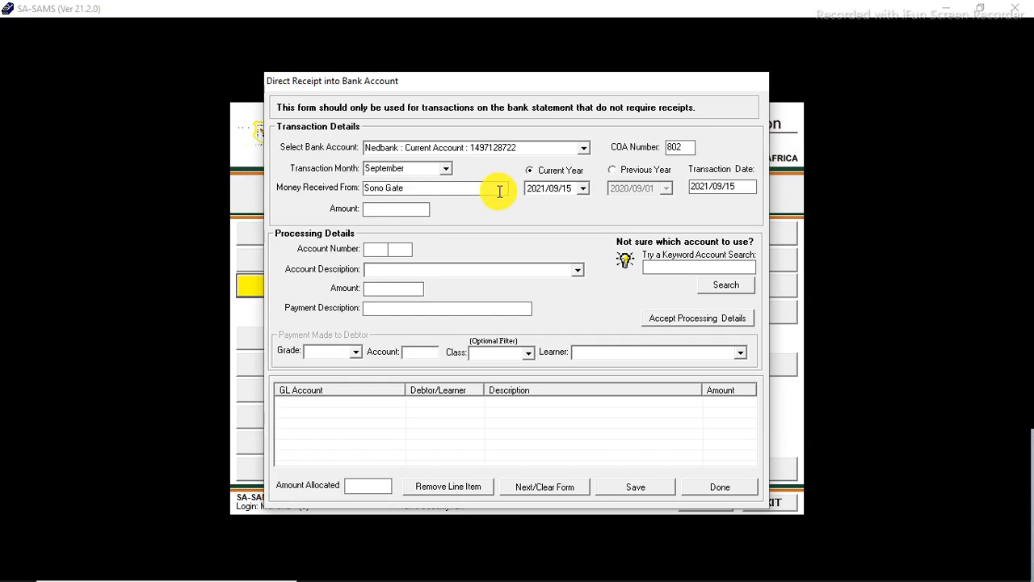
pyautogui.click(583, 188)
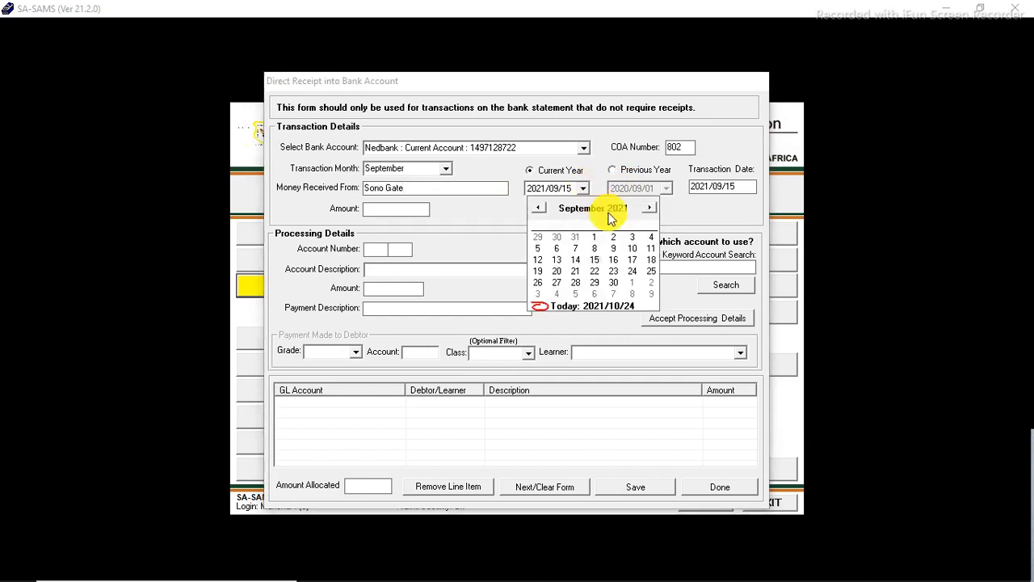
pyautogui.click(634, 261)
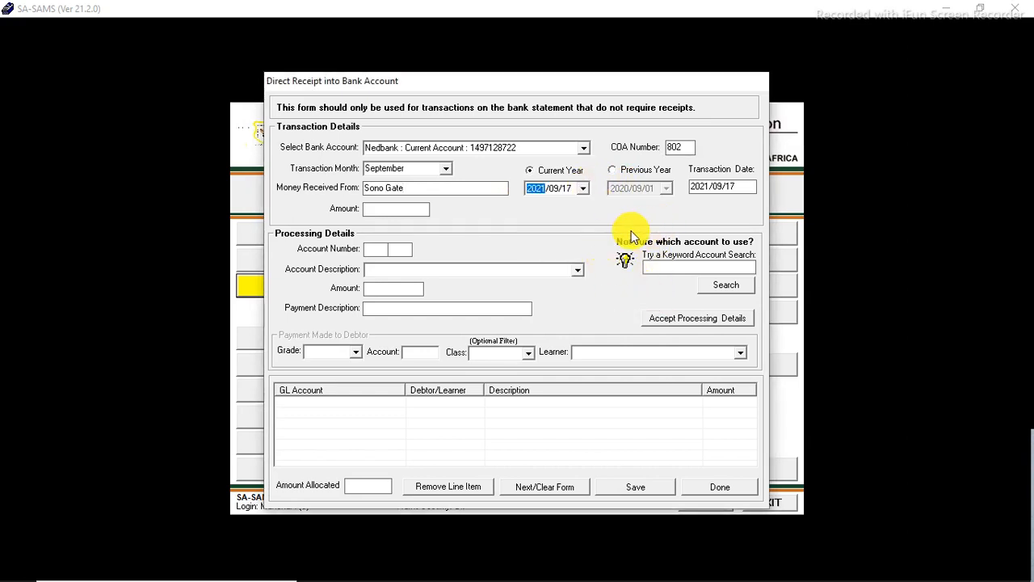
# Step: Choose account 230/000 Other LSM - (non stock items) as the processing account
pyautogui.click(576, 271)
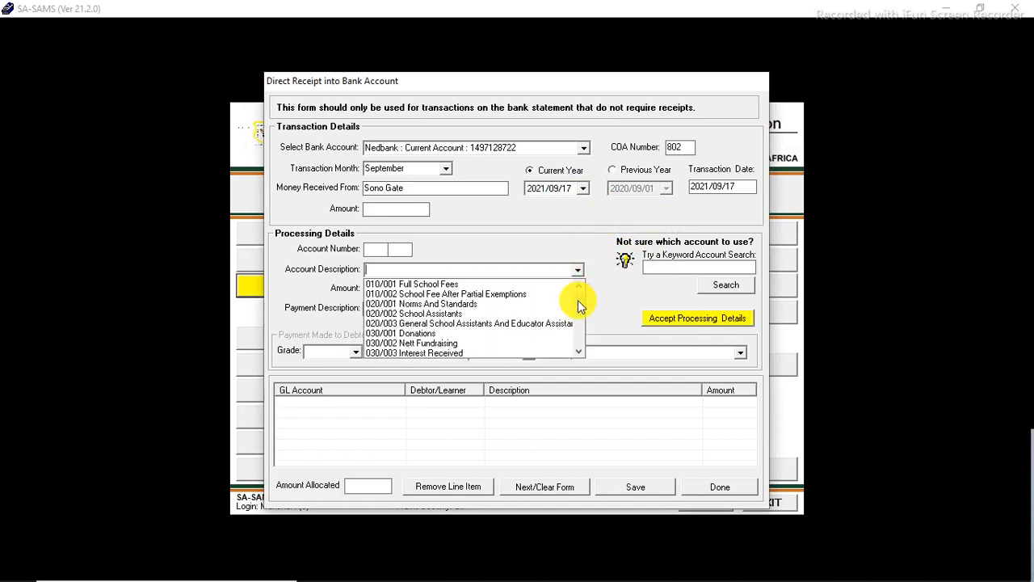
pyautogui.click(578, 352)
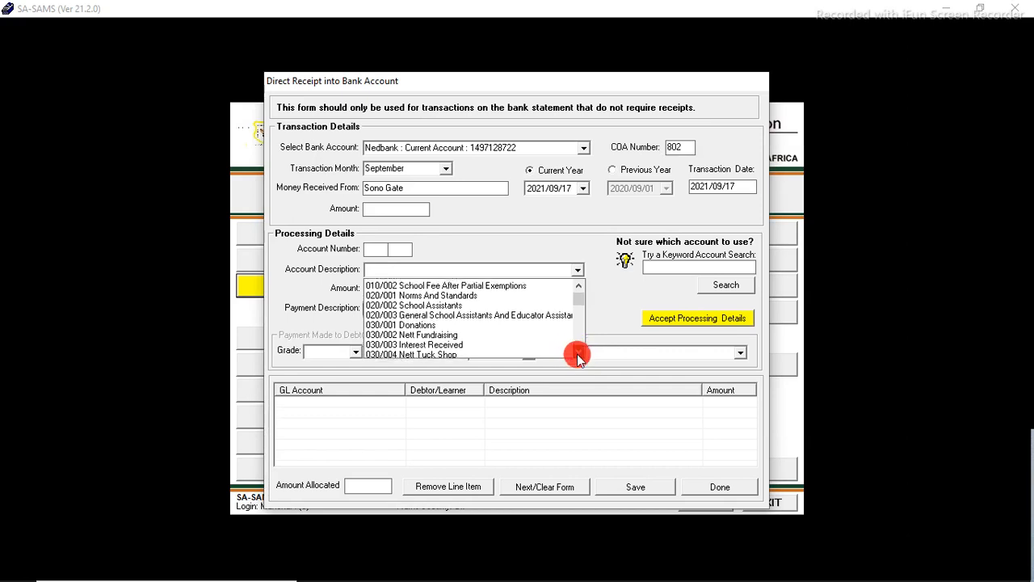
pyautogui.click(578, 353)
pyautogui.click(578, 353)
pyautogui.click(578, 353)
pyautogui.click(578, 353)
pyautogui.click(578, 353)
pyautogui.click(577, 353)
pyautogui.click(577, 353)
pyautogui.click(578, 354)
pyautogui.click(578, 353)
pyautogui.click(578, 353)
pyautogui.click(578, 353)
pyautogui.click(577, 353)
pyautogui.click(577, 354)
pyautogui.click(578, 354)
pyautogui.click(577, 353)
pyautogui.click(578, 353)
pyautogui.click(577, 353)
pyautogui.click(578, 353)
pyautogui.click(578, 353)
pyautogui.click(578, 353)
pyautogui.click(578, 353)
pyautogui.click(578, 353)
pyautogui.click(578, 354)
pyautogui.click(473, 315)
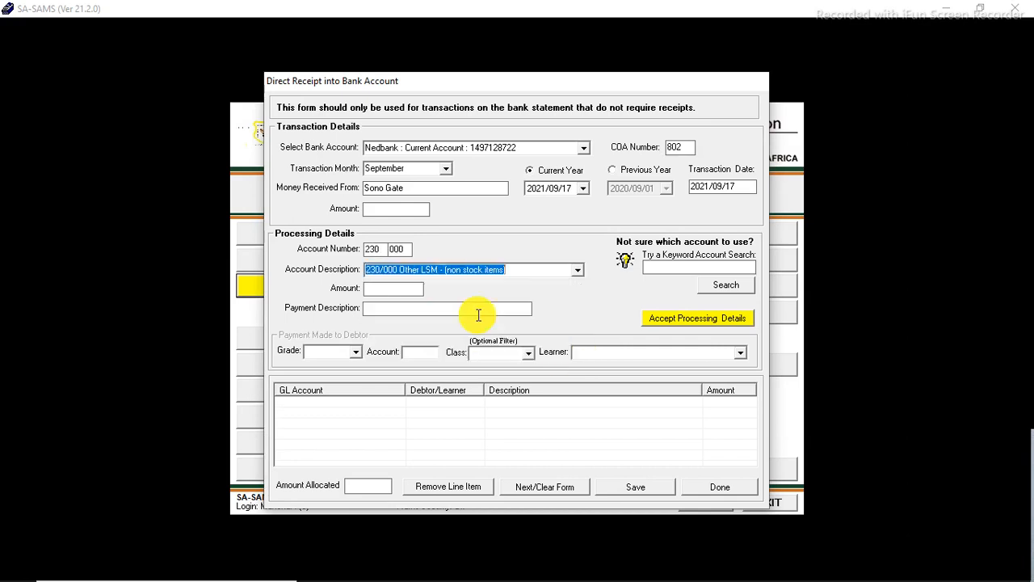
# Step: Set both the received amount and the processing line amount to 300
pyautogui.click(407, 288)
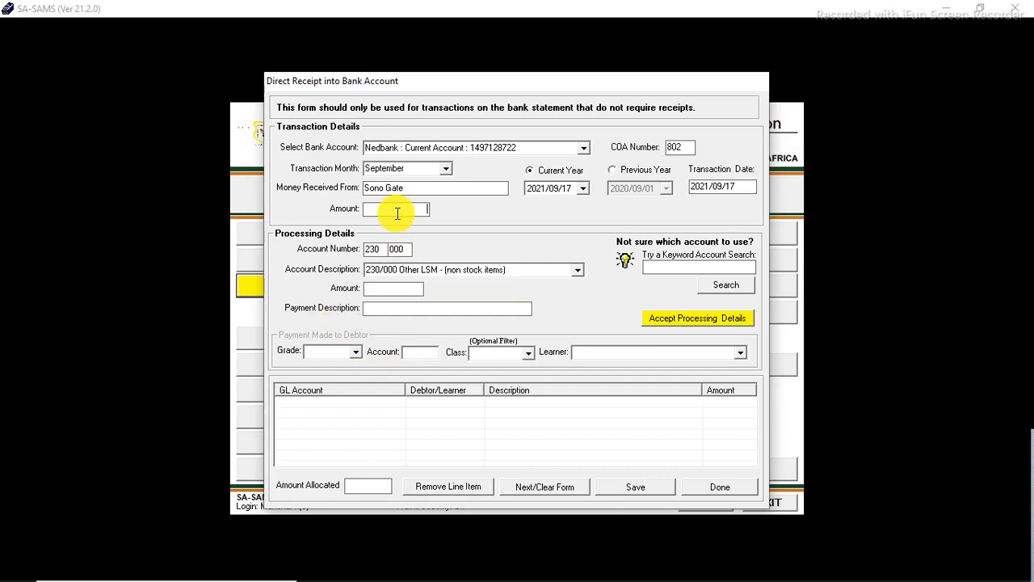
pyautogui.write('300')
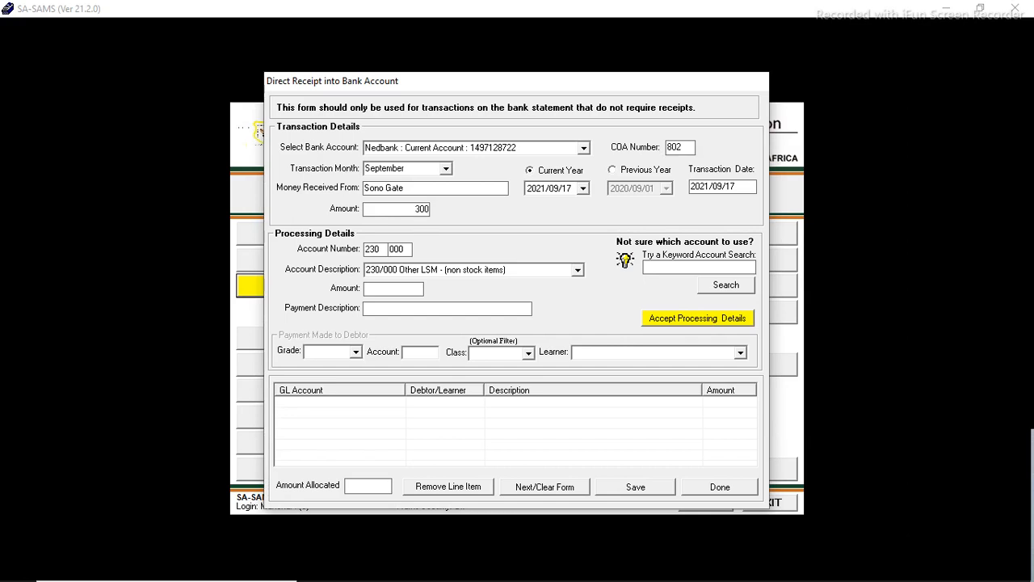
pyautogui.click(400, 288)
pyautogui.write('300')
# Step: Describe the line as Learner Support Material Grade 4 Book and accept the processing details
pyautogui.click(436, 308)
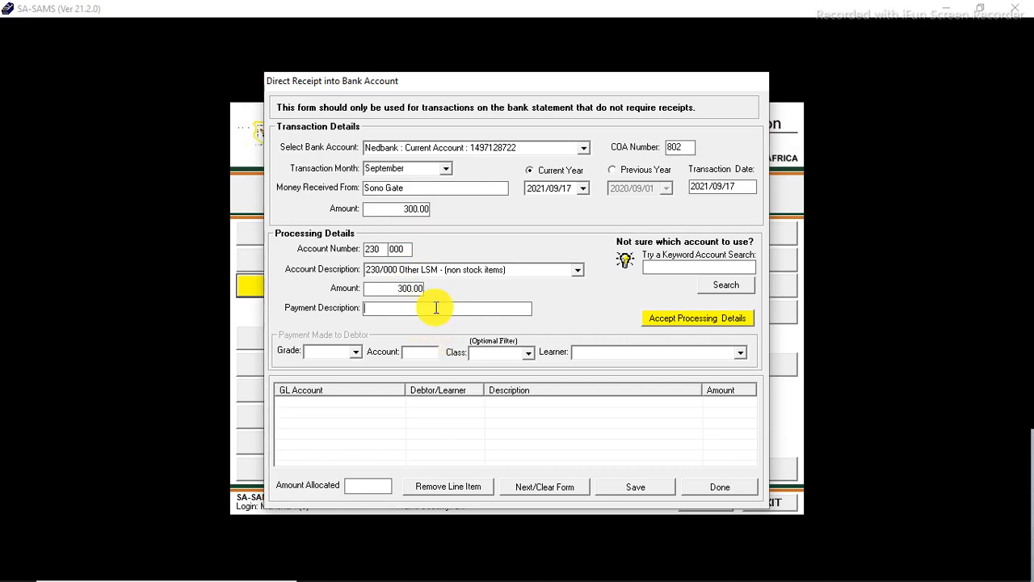
pyautogui.write('L')
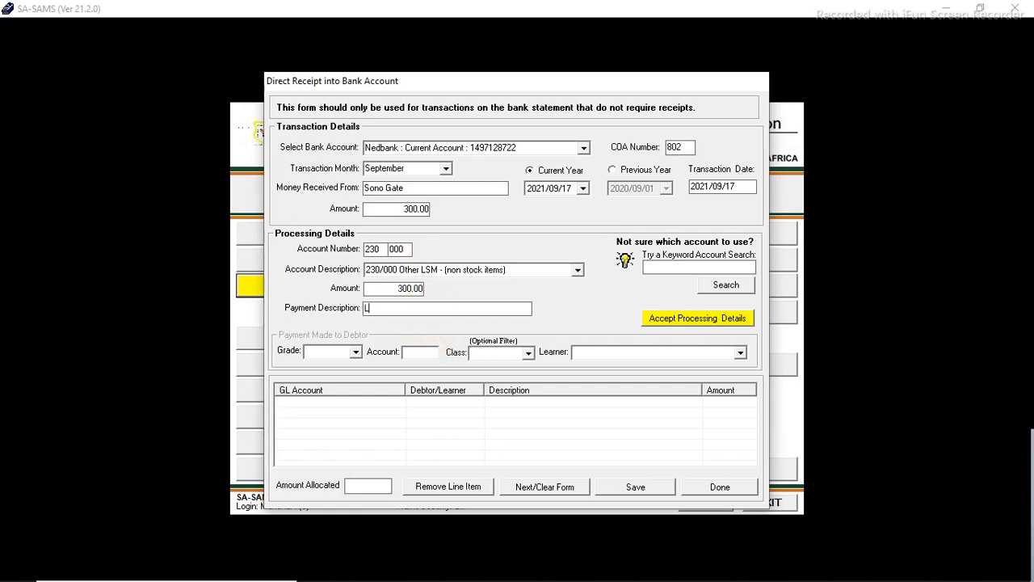
pyautogui.write('earner Support Material Grad')
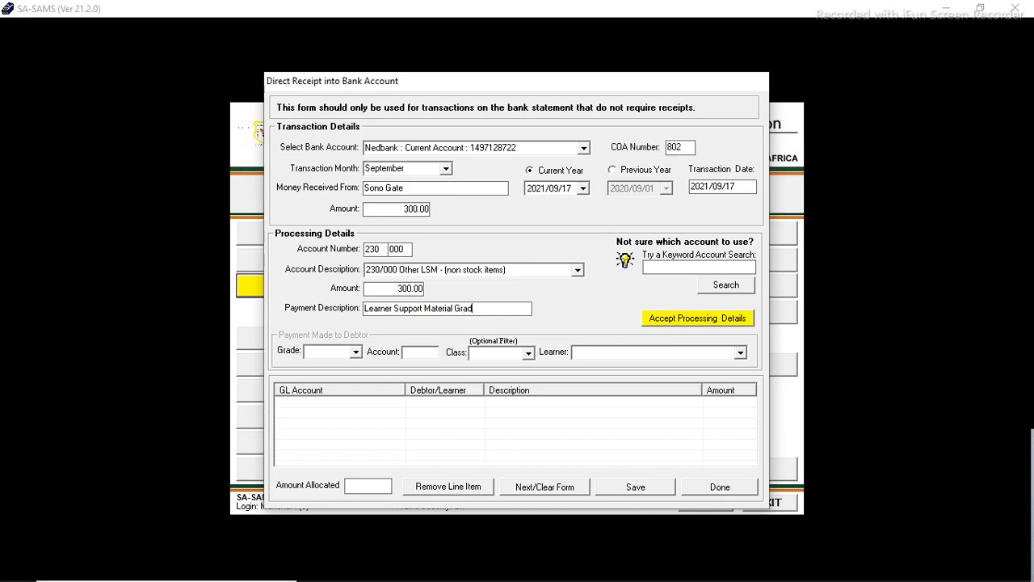
pyautogui.write('e 4 Book')
pyautogui.click(678, 322)
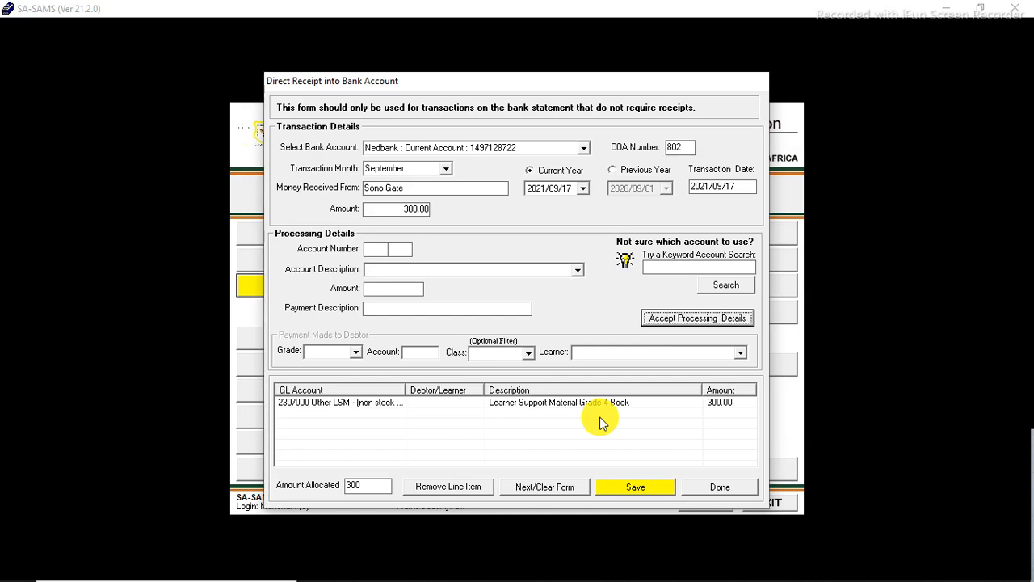
pyautogui.click(636, 485)
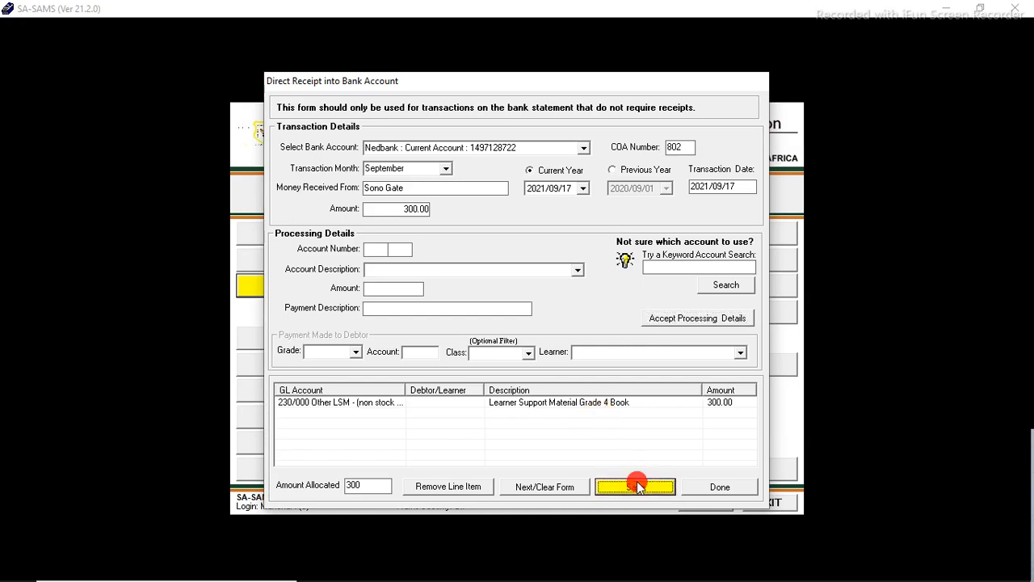
pyautogui.click(579, 350)
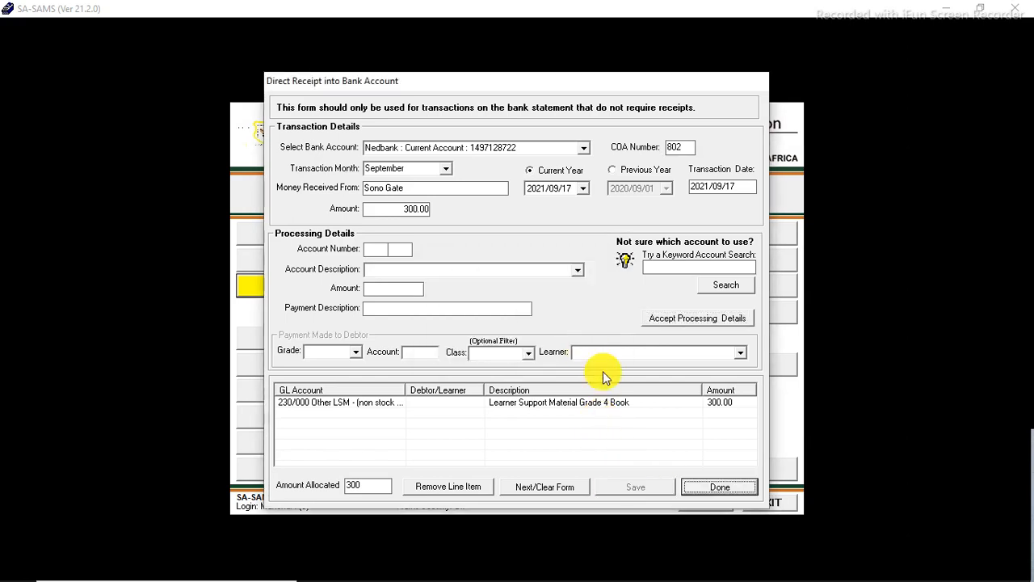
pyautogui.click(691, 485)
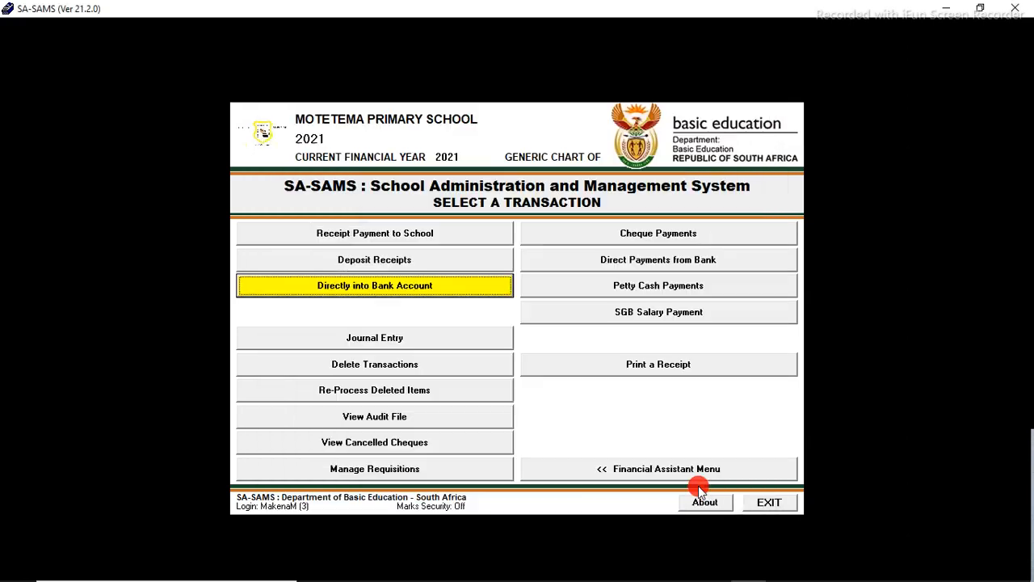
# Step: Generate and preview the Statement of Investment report dated 2021/10/24 from the Financial Assistant menu
pyautogui.click(631, 464)
pyautogui.click(429, 445)
pyautogui.click(481, 328)
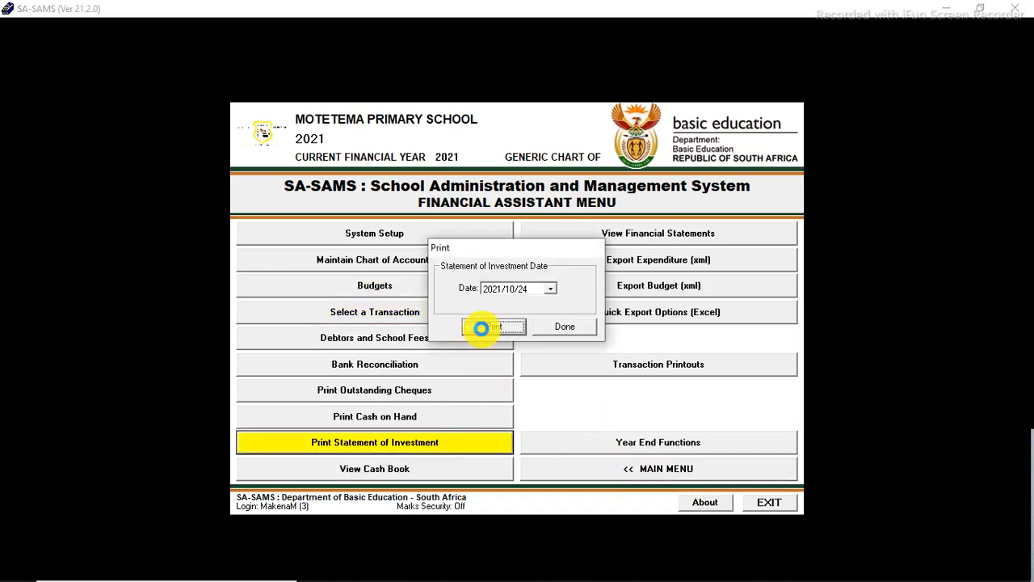
pyautogui.click(587, 400)
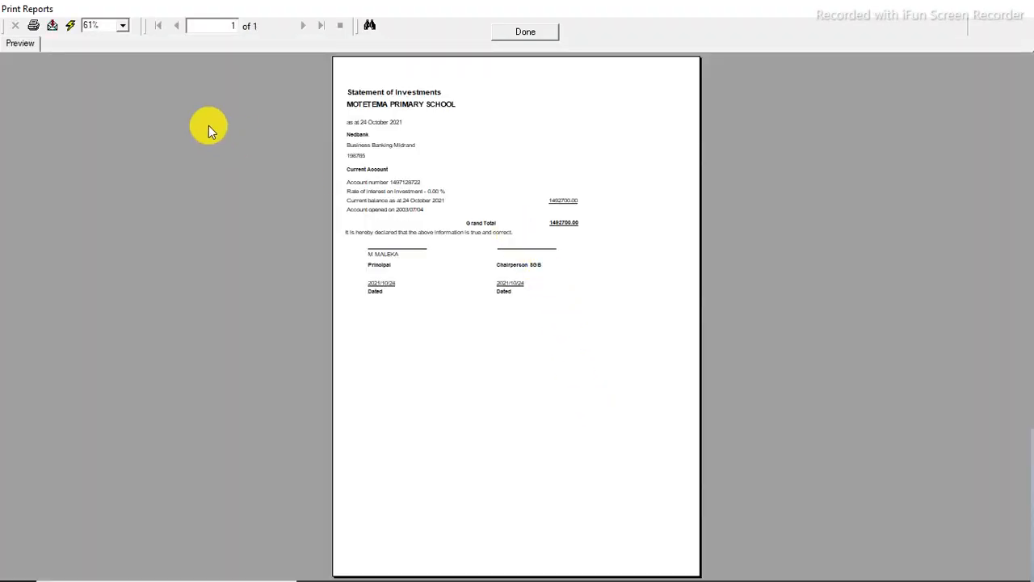
pyautogui.click(123, 25)
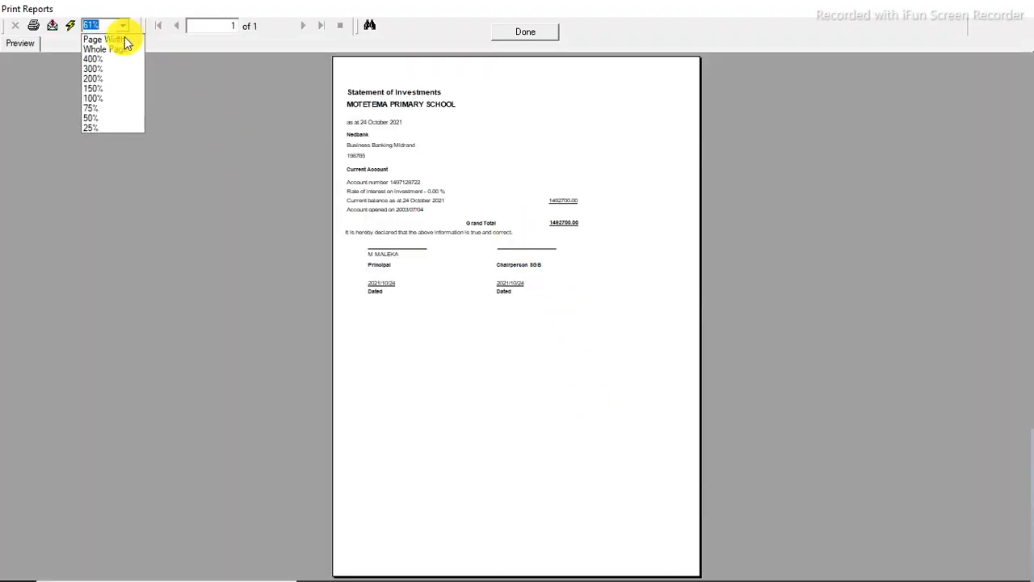
pyautogui.click(108, 89)
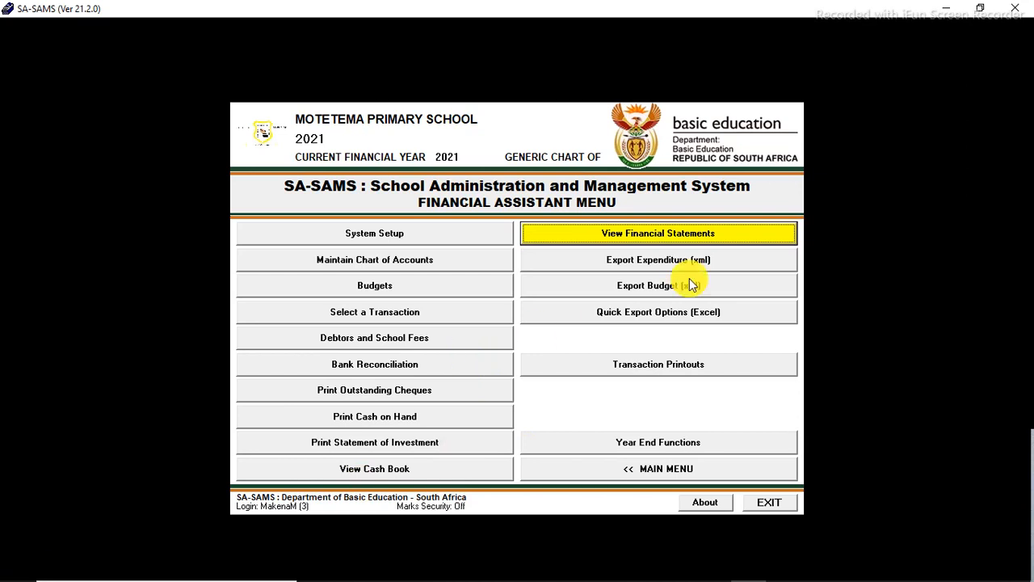
# Step: Open the year-to-date Trial Balance under financial statements and review the account balances
pyautogui.click(660, 236)
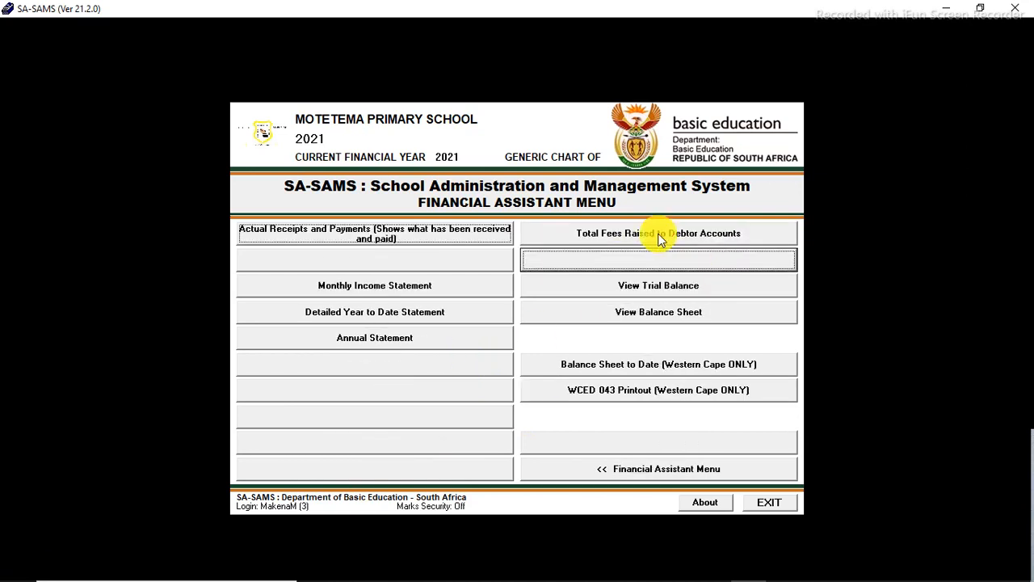
pyautogui.click(652, 286)
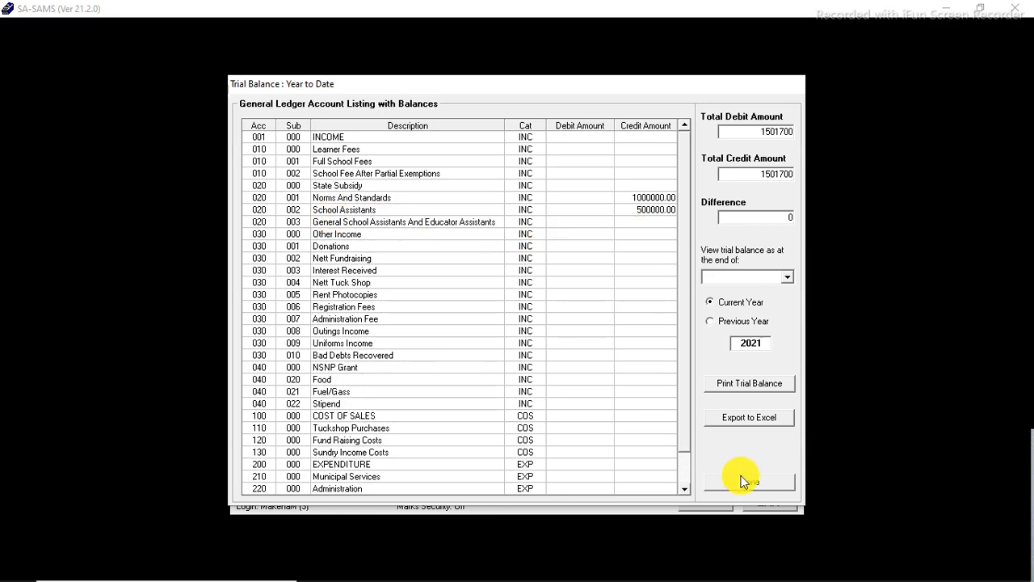
pyautogui.click(685, 489)
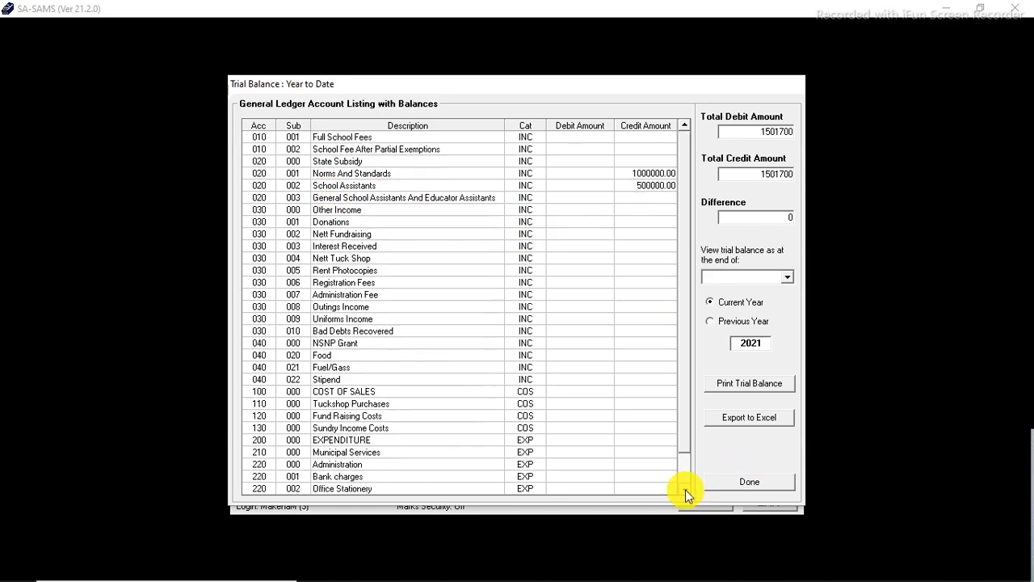
pyautogui.click(685, 489)
pyautogui.click(685, 490)
pyautogui.click(685, 490)
pyautogui.click(686, 489)
pyautogui.click(686, 490)
pyautogui.click(685, 490)
pyautogui.click(686, 490)
pyautogui.click(685, 490)
pyautogui.click(685, 489)
pyautogui.click(685, 490)
pyautogui.click(686, 489)
pyautogui.click(685, 490)
pyautogui.click(685, 489)
pyautogui.click(685, 490)
pyautogui.click(685, 490)
pyautogui.click(685, 489)
pyautogui.click(685, 489)
pyautogui.click(686, 489)
pyautogui.click(685, 490)
pyautogui.click(686, 489)
pyautogui.click(685, 490)
pyautogui.click(685, 490)
pyautogui.click(686, 489)
pyautogui.click(685, 490)
pyautogui.click(686, 490)
pyautogui.click(685, 490)
pyautogui.click(685, 489)
pyautogui.click(686, 489)
pyautogui.click(685, 489)
pyautogui.click(685, 490)
pyautogui.click(685, 489)
pyautogui.click(686, 490)
pyautogui.click(685, 490)
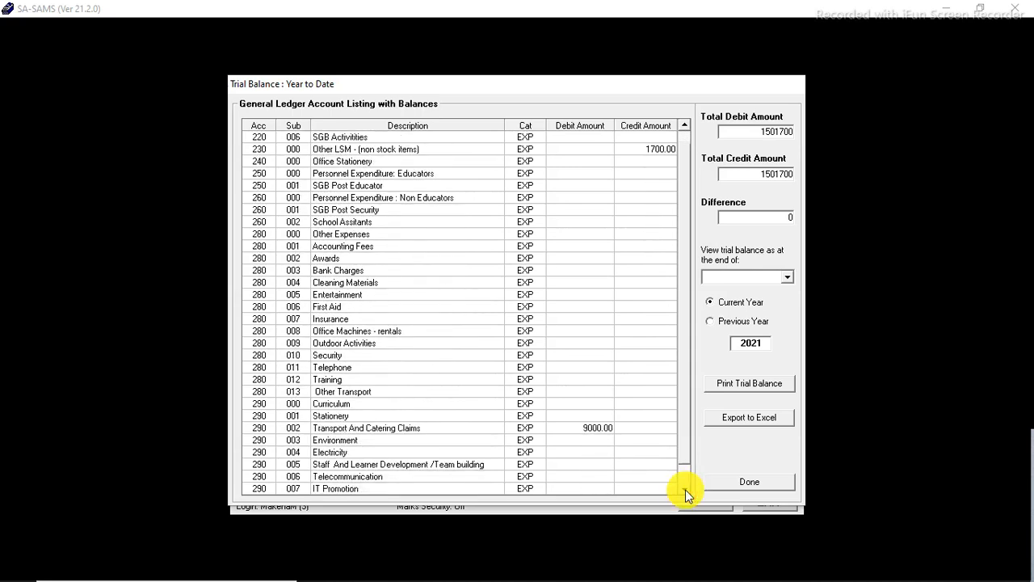
pyautogui.click(686, 489)
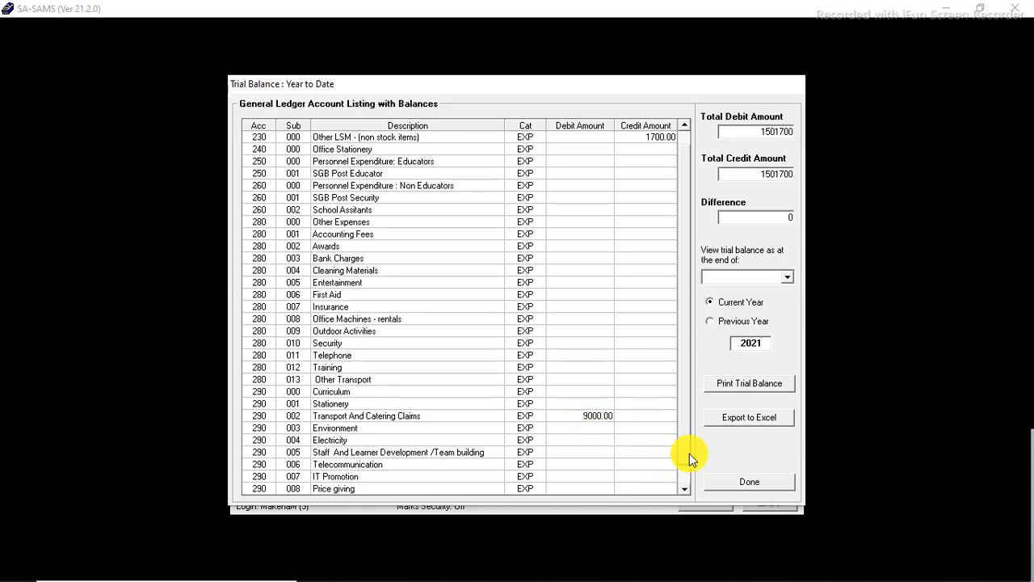
pyautogui.click(745, 480)
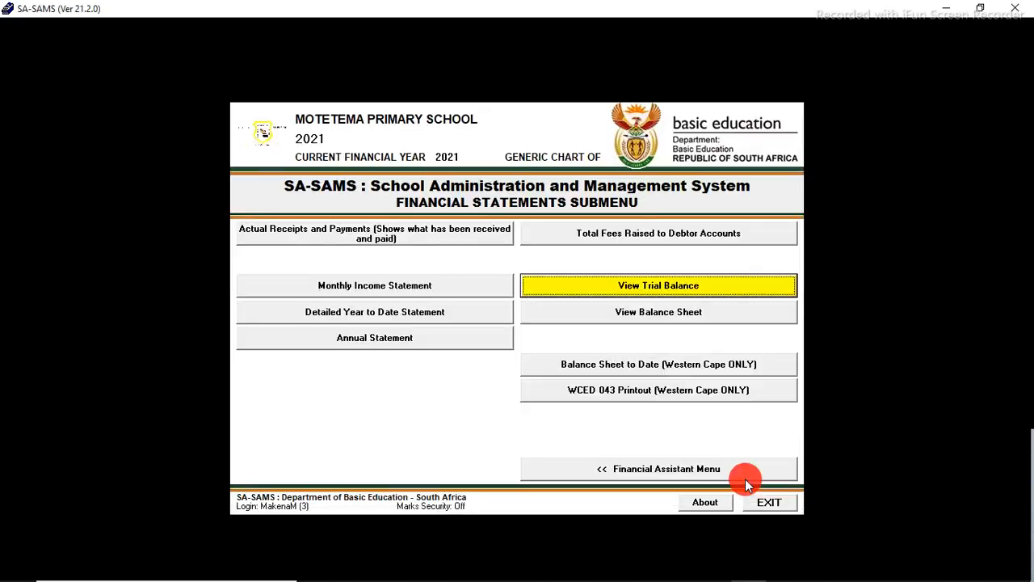